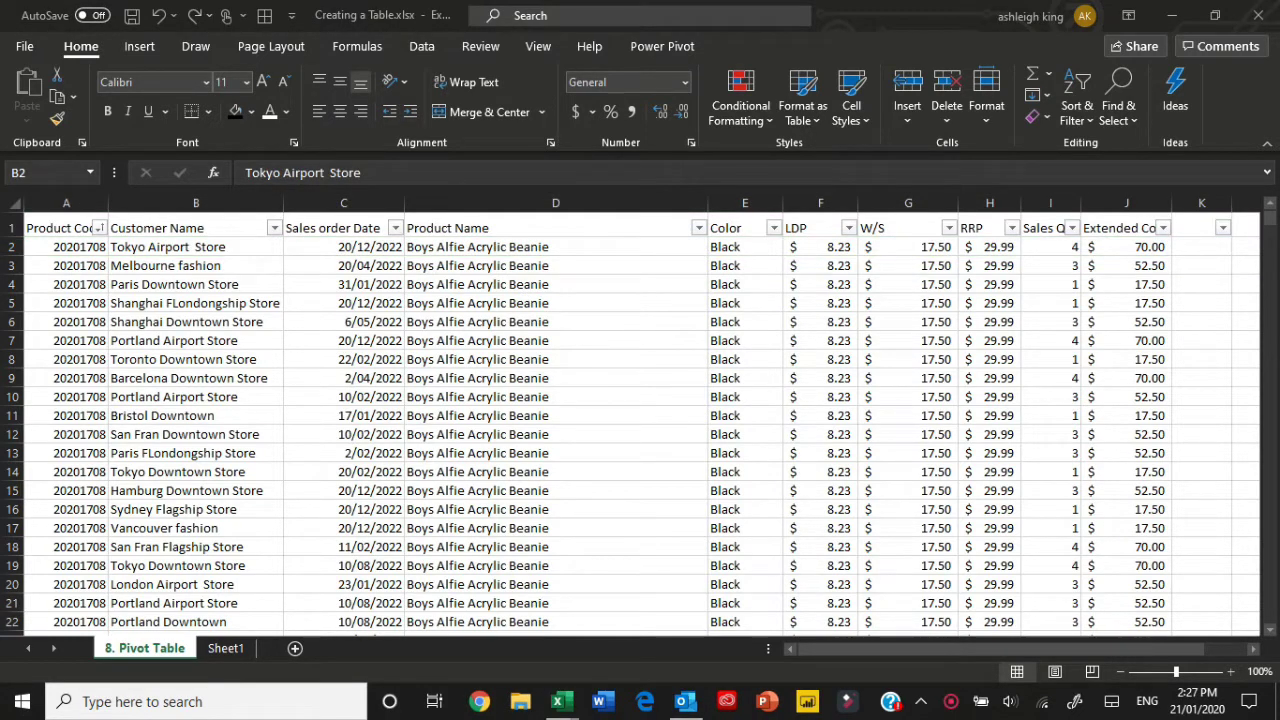
Examine the column headings and source data of the sales list, from Product Code across to Product Name.
click(70, 249)
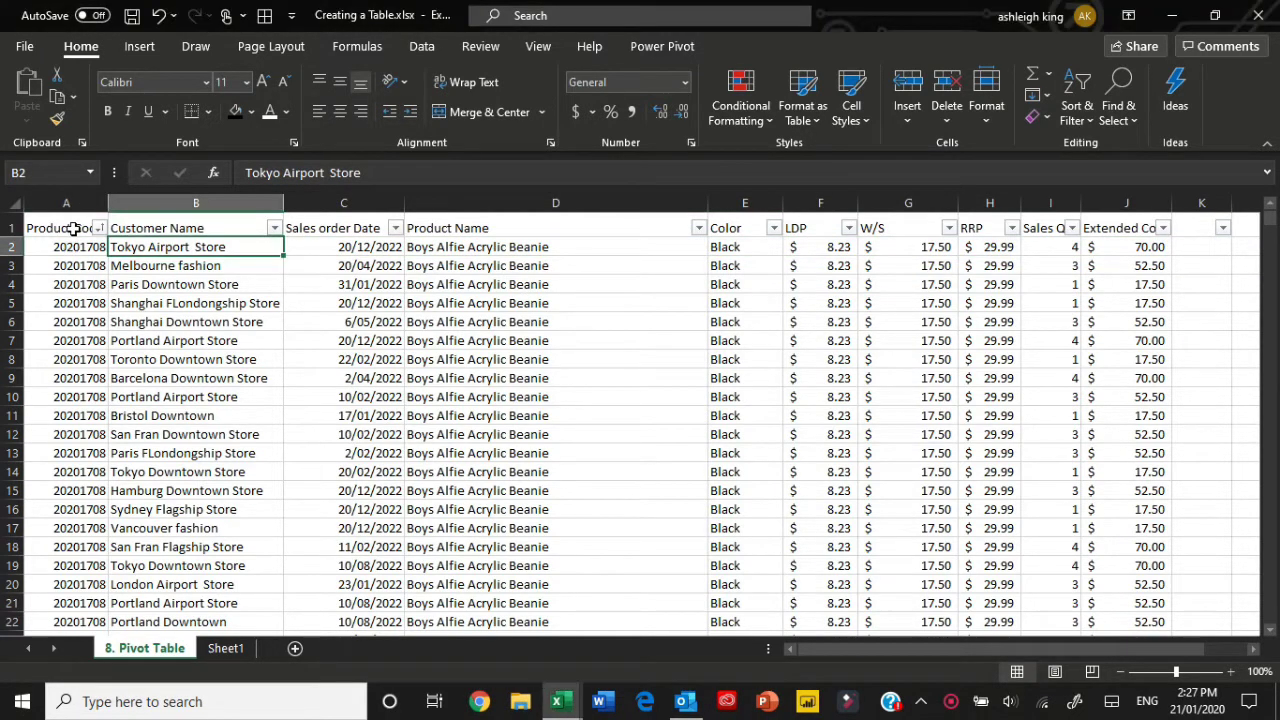
click(73, 229)
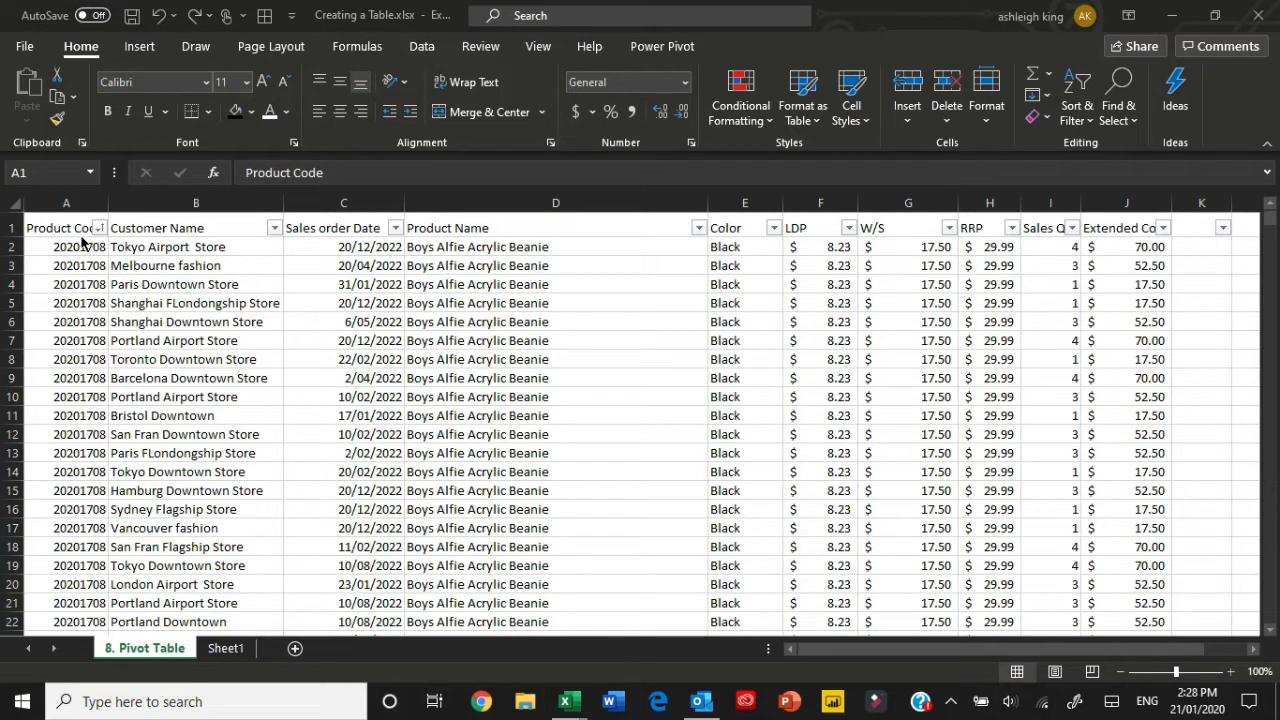
click(150, 228)
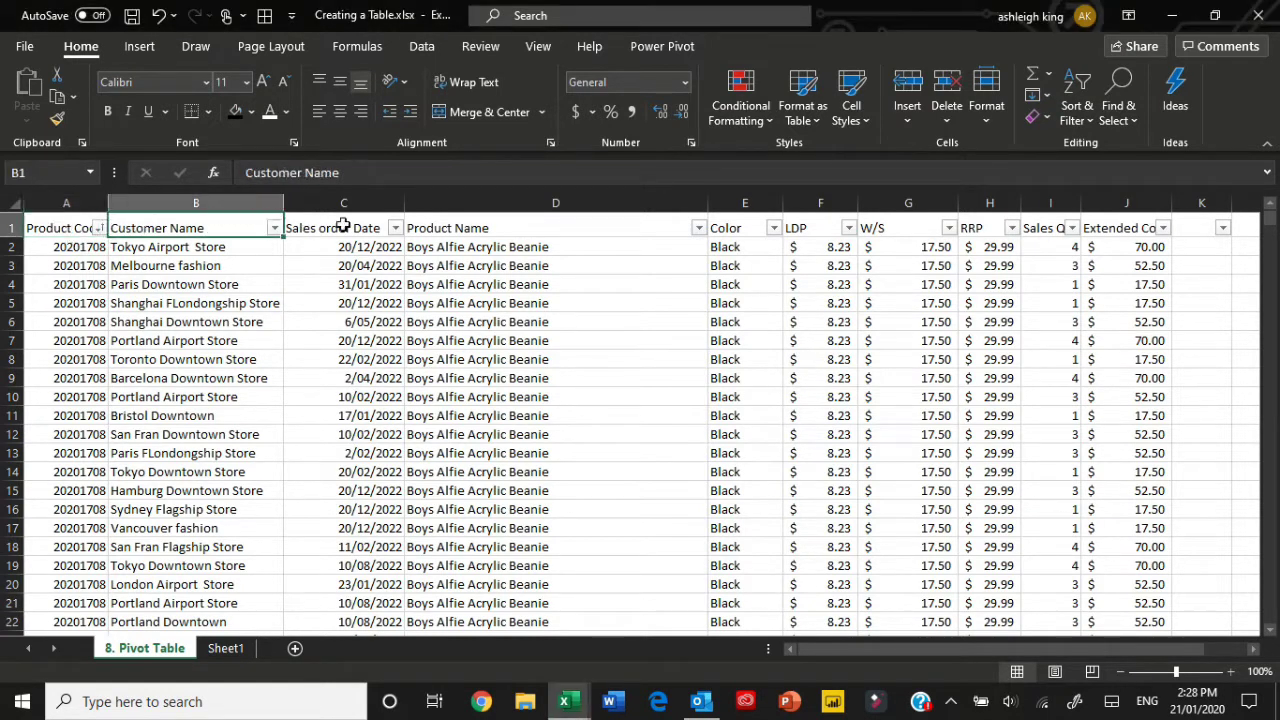
click(228, 252)
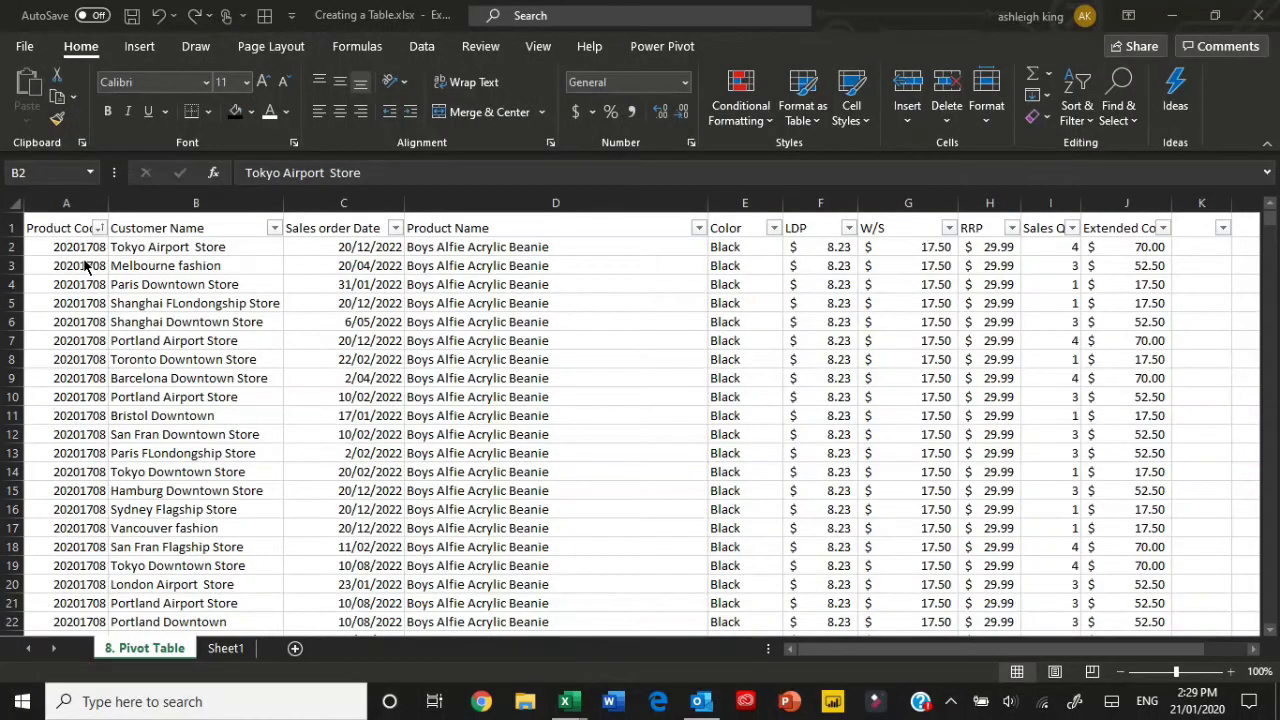
click(55, 225)
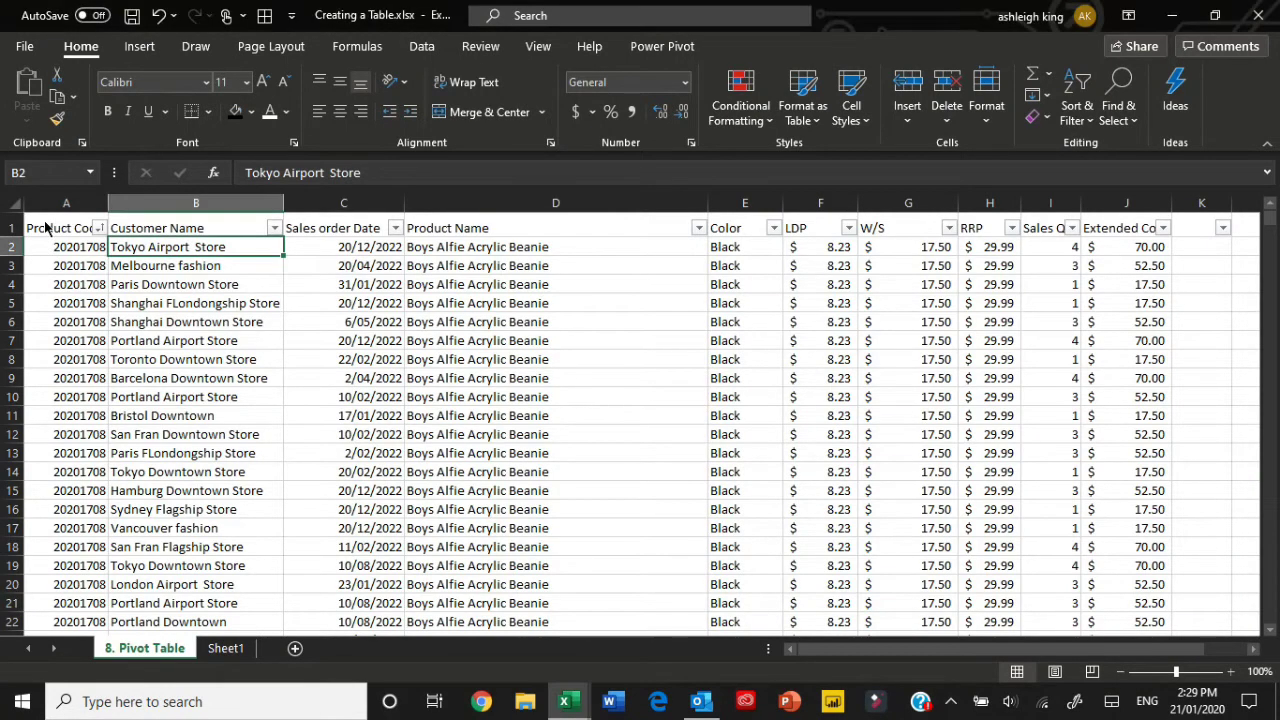
drag(57, 222, 1070, 450)
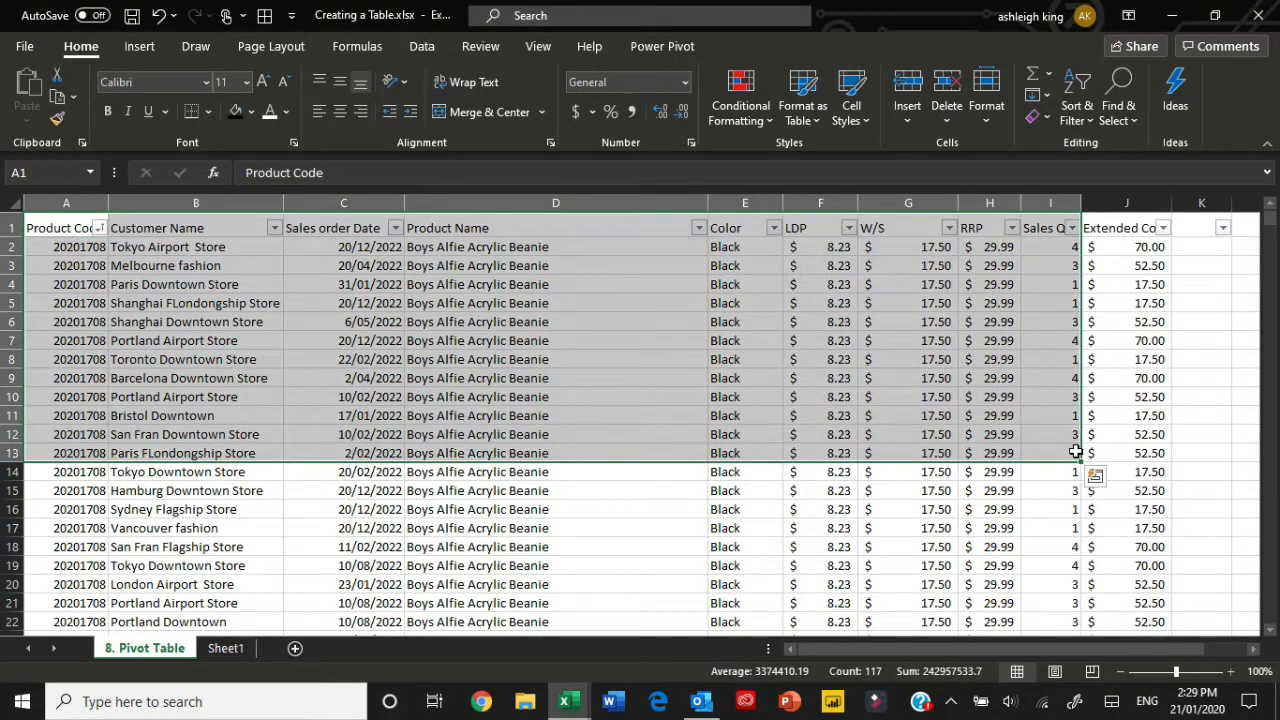
click(73, 201)
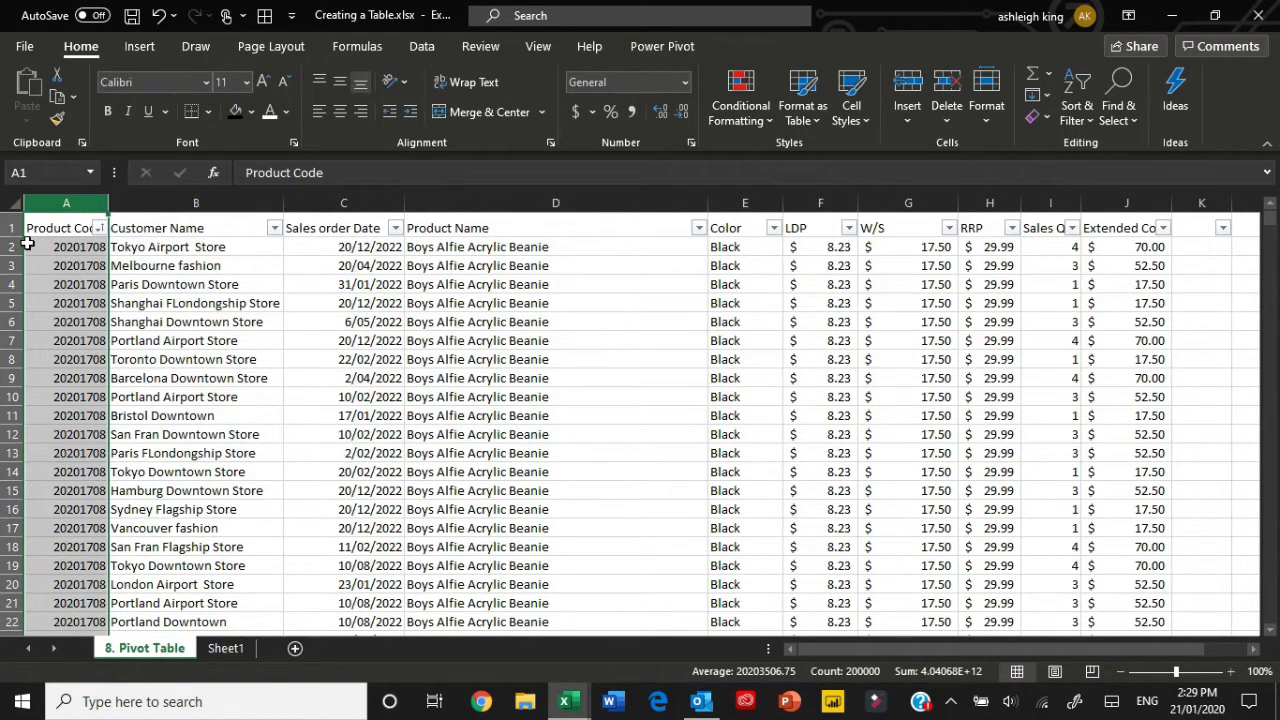
click(50, 224)
click(66, 203)
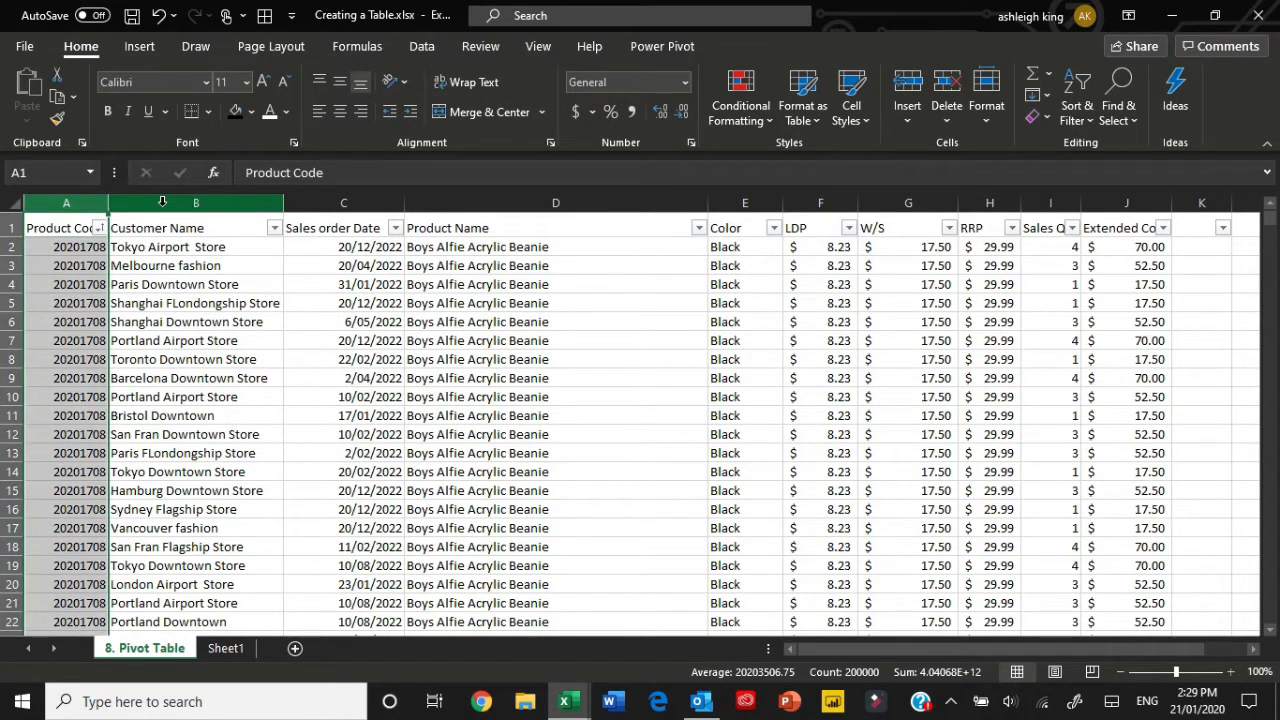
click(196, 203)
click(312, 203)
click(430, 203)
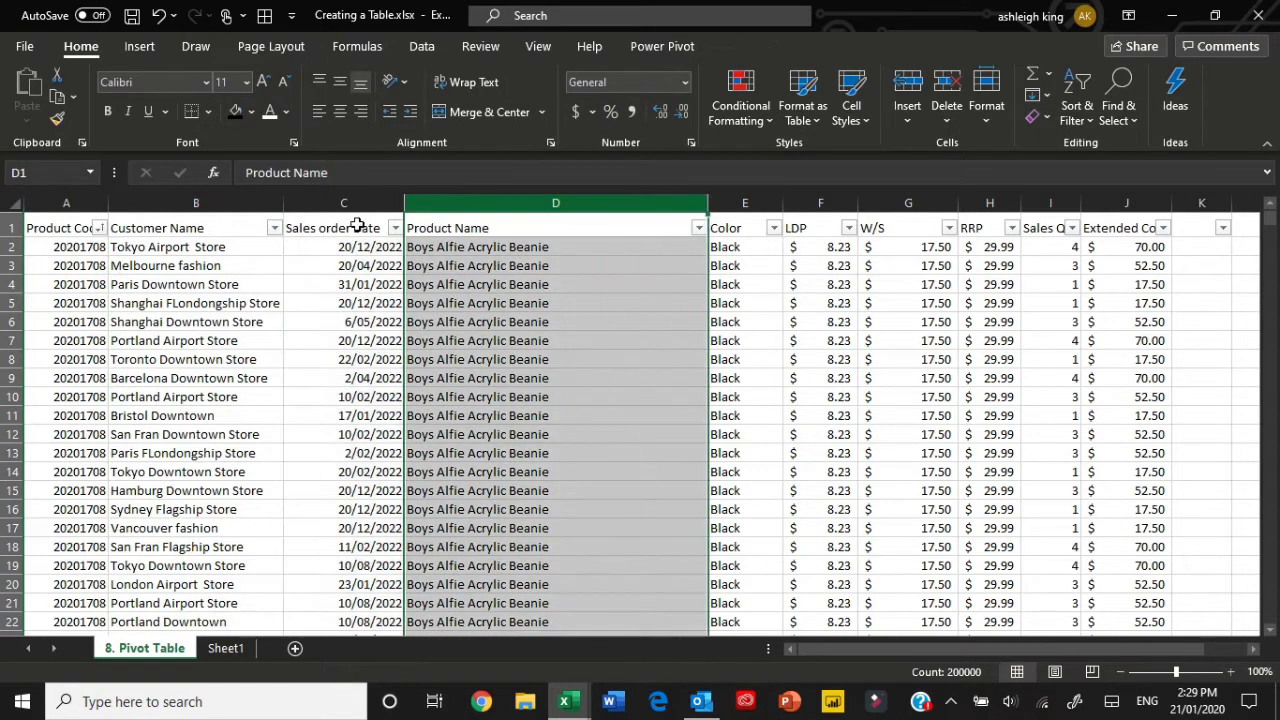
Try clearing the Color heading in the header row and undo the deletion.
click(35, 228)
key(Right)
key(Right)
key(Right)
key(Right)
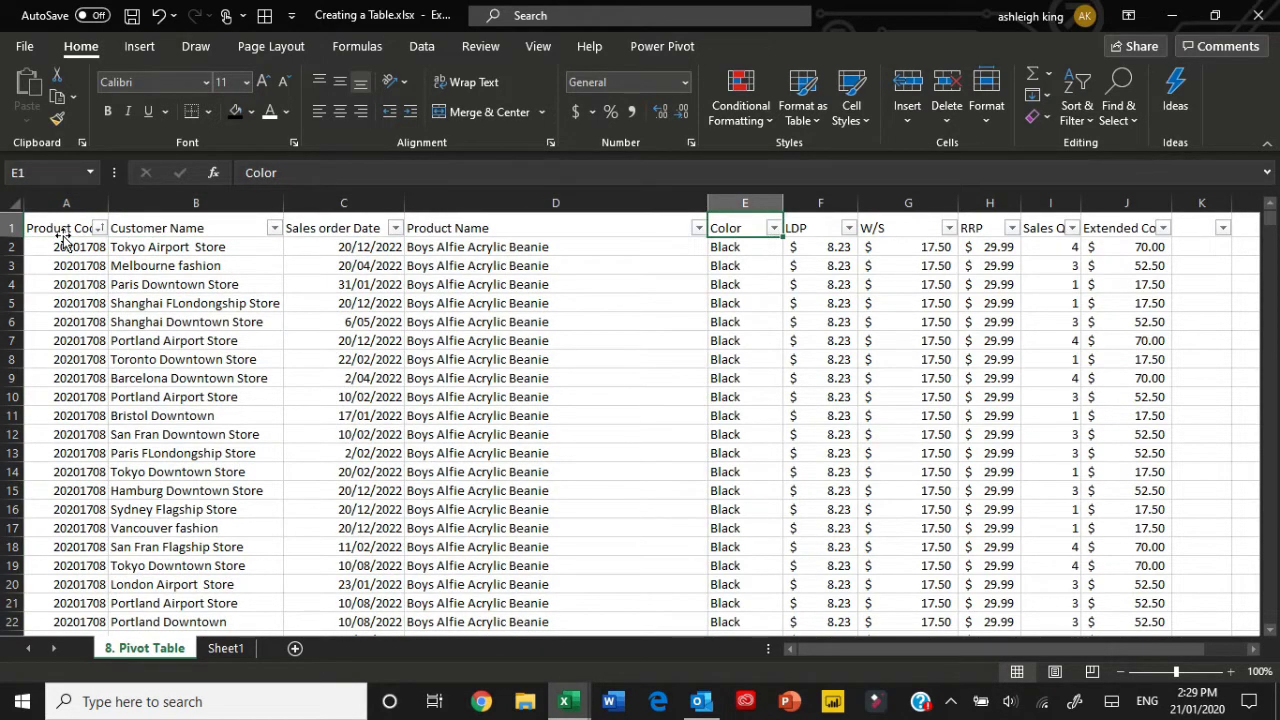
key(Delete)
key(ctrl+z)
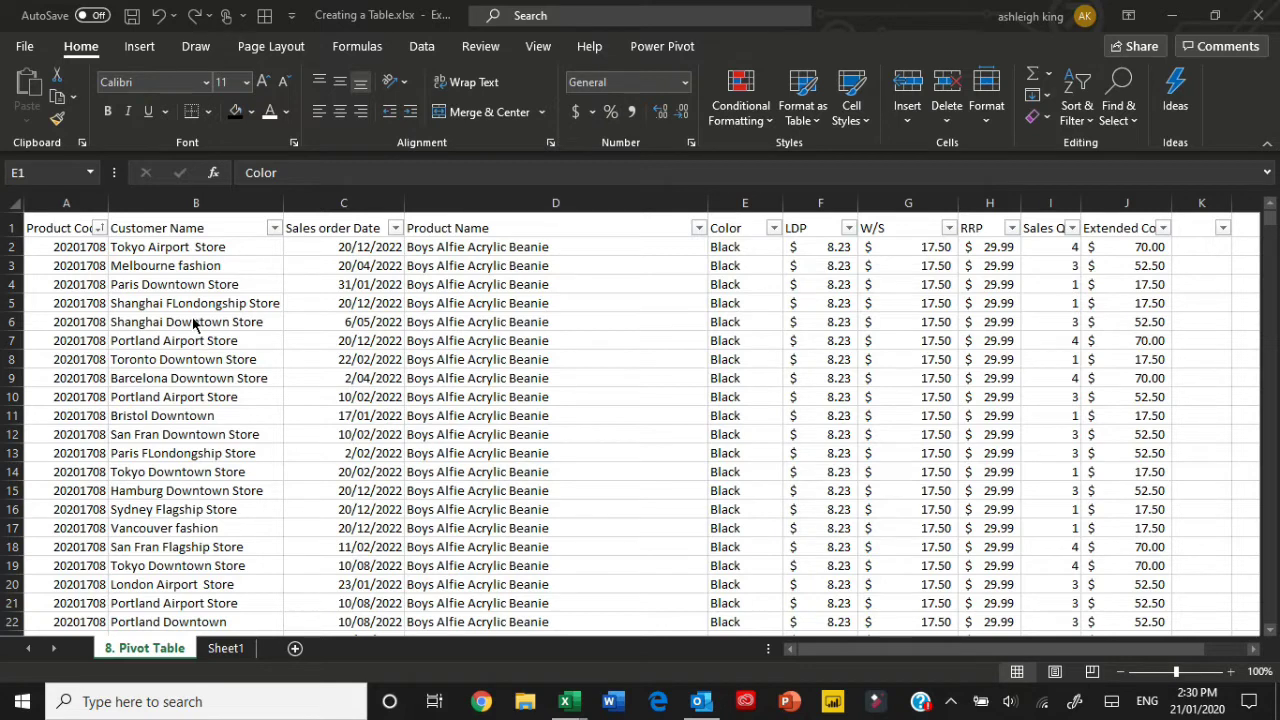
Bring up the recommended PivotTables for the sales data and preview Sum of W/S by Color and Sum of LDP by Customer Name.
click(73, 227)
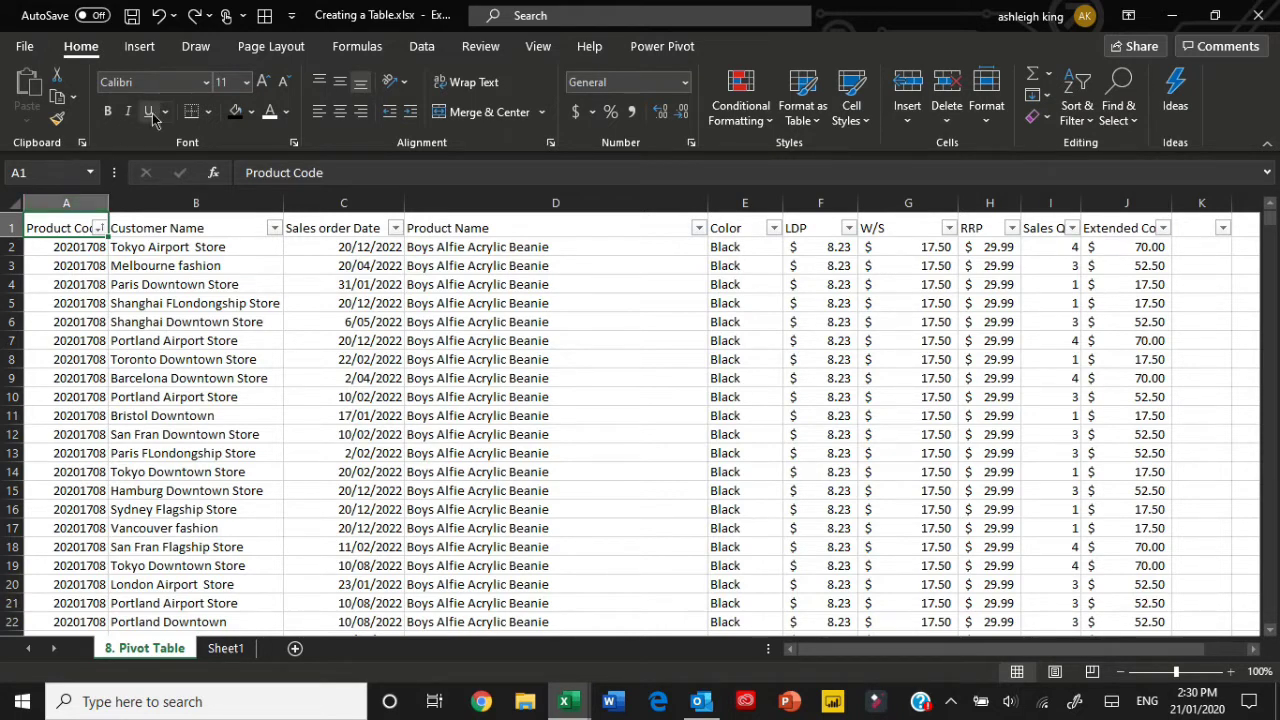
click(149, 53)
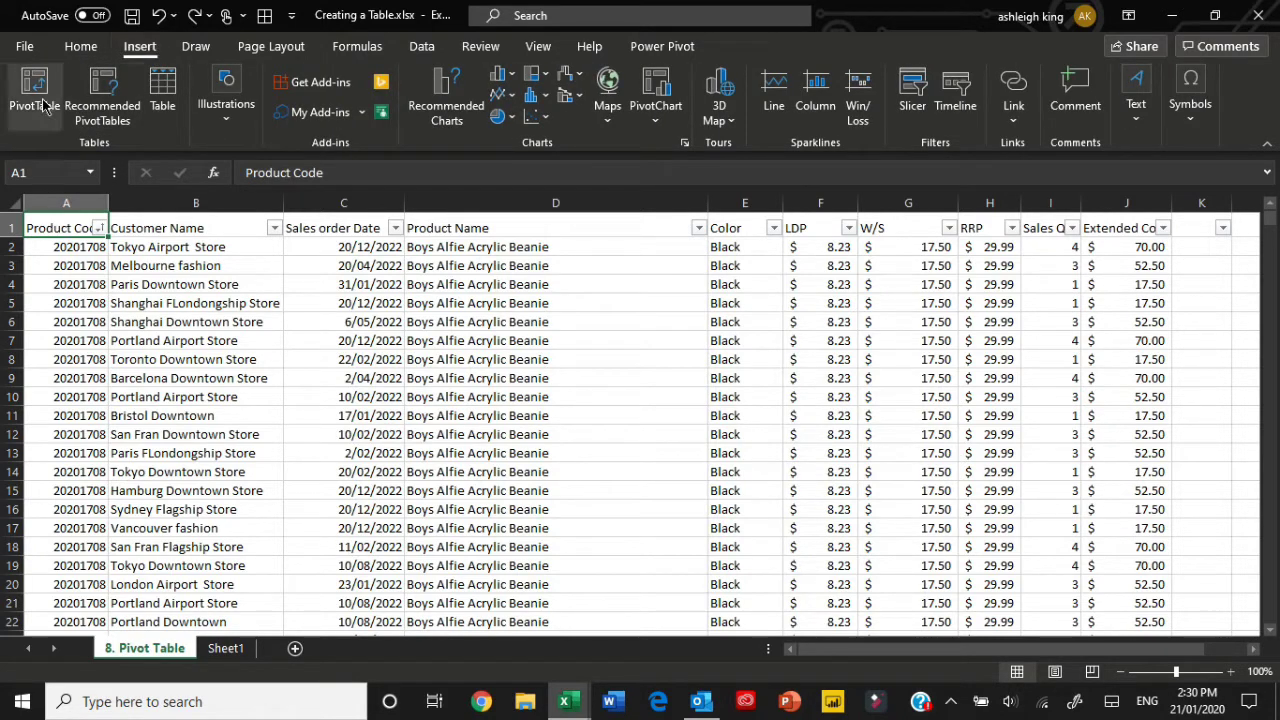
click(97, 84)
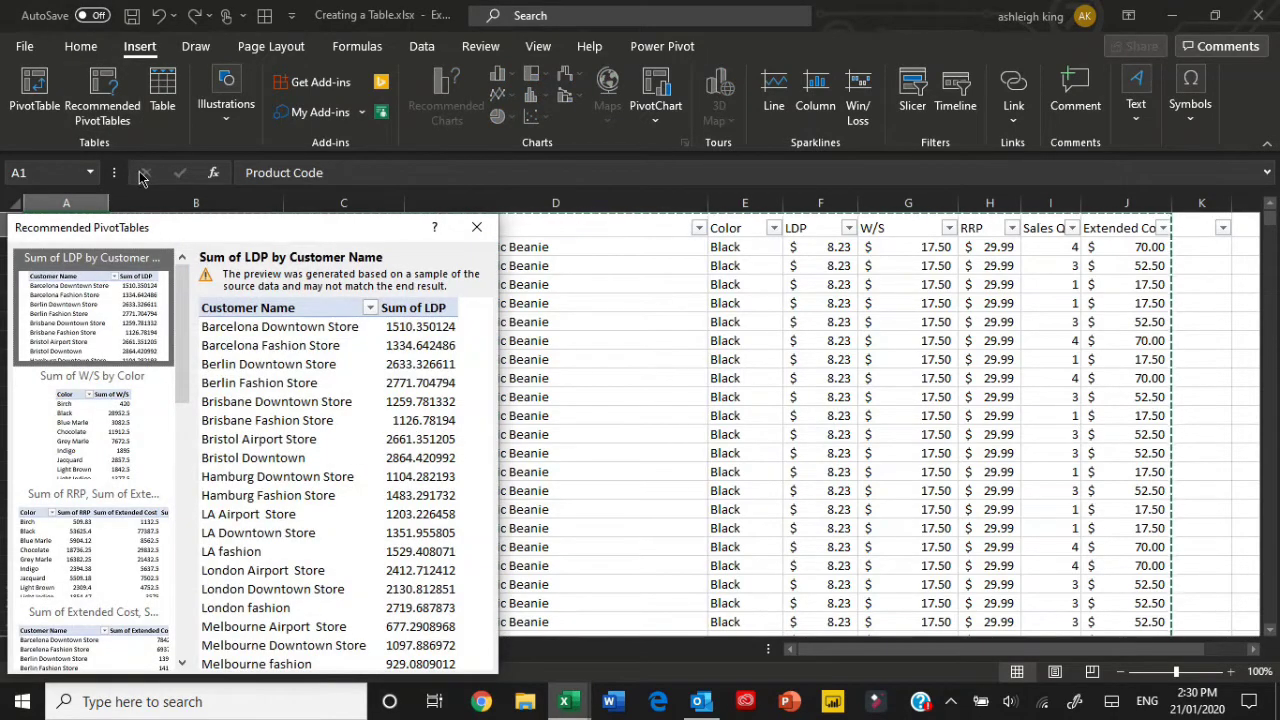
click(99, 459)
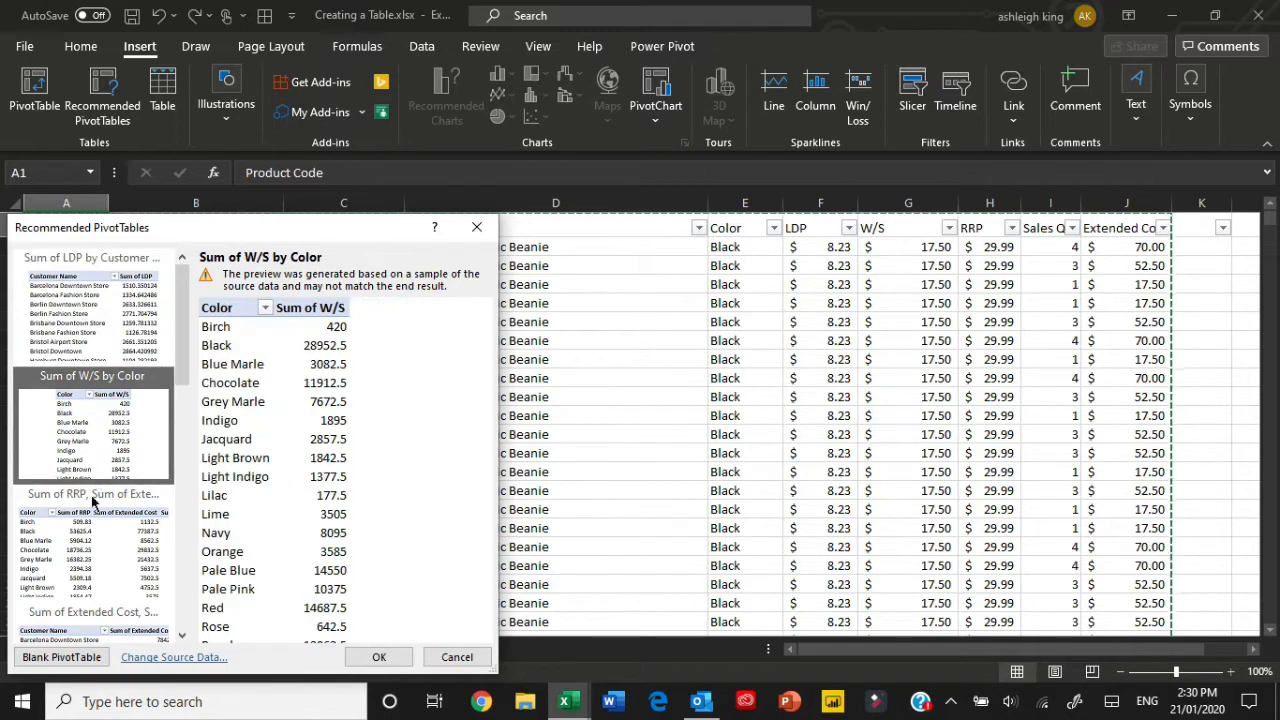
click(90, 525)
click(88, 340)
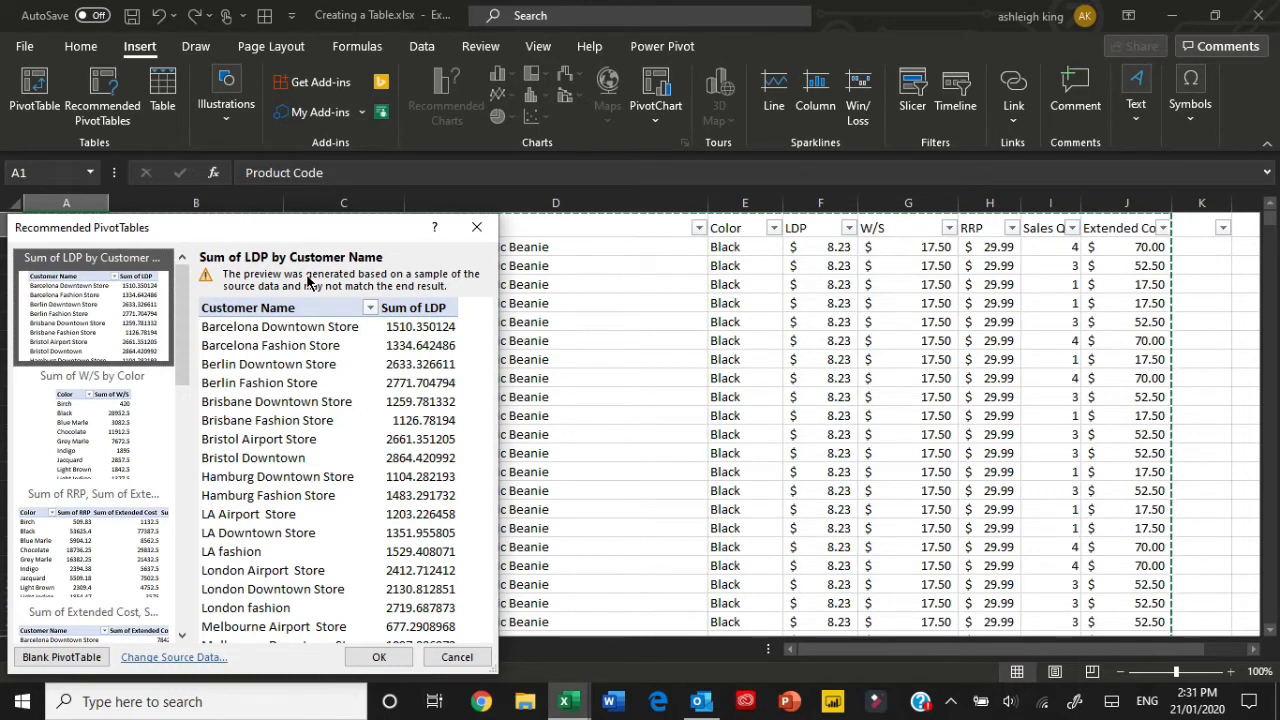
Preview further recommended PivotTables, including Sum of LDP by Color and Count of Product Name by Customer Name, and leave the recommendations.
click(54, 400)
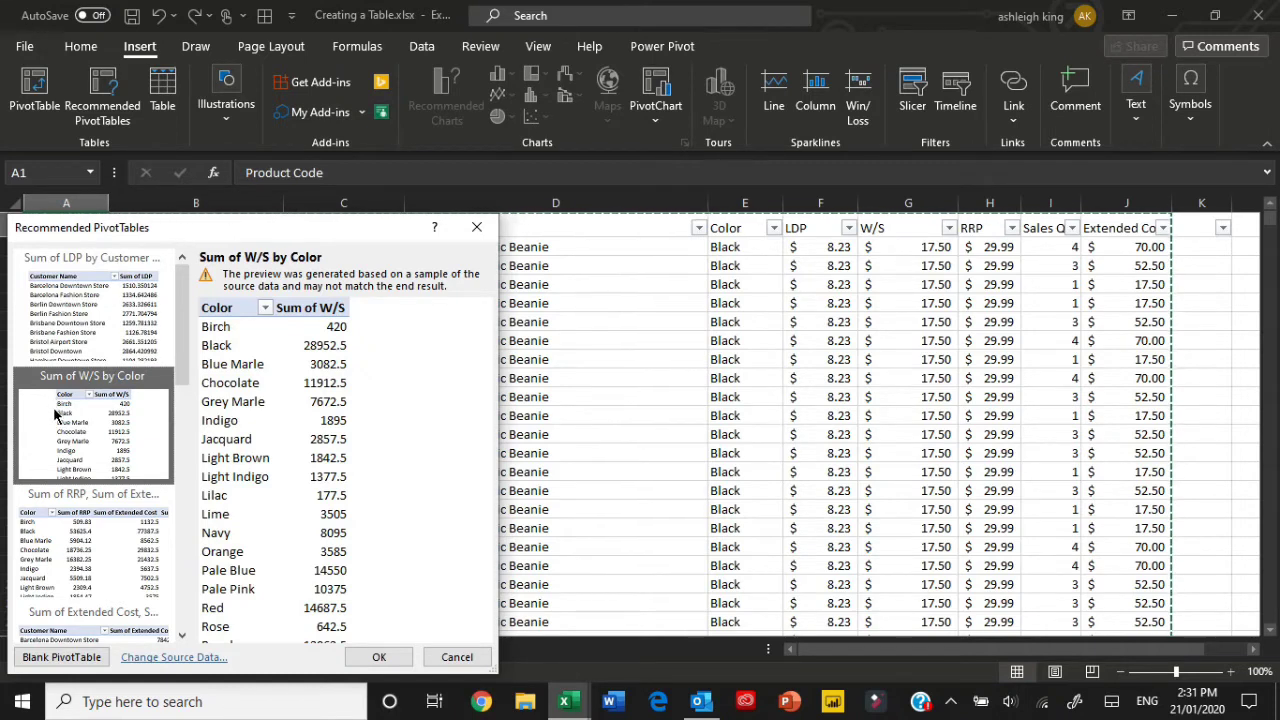
scroll(52, 450, down, 3)
click(56, 468)
click(64, 535)
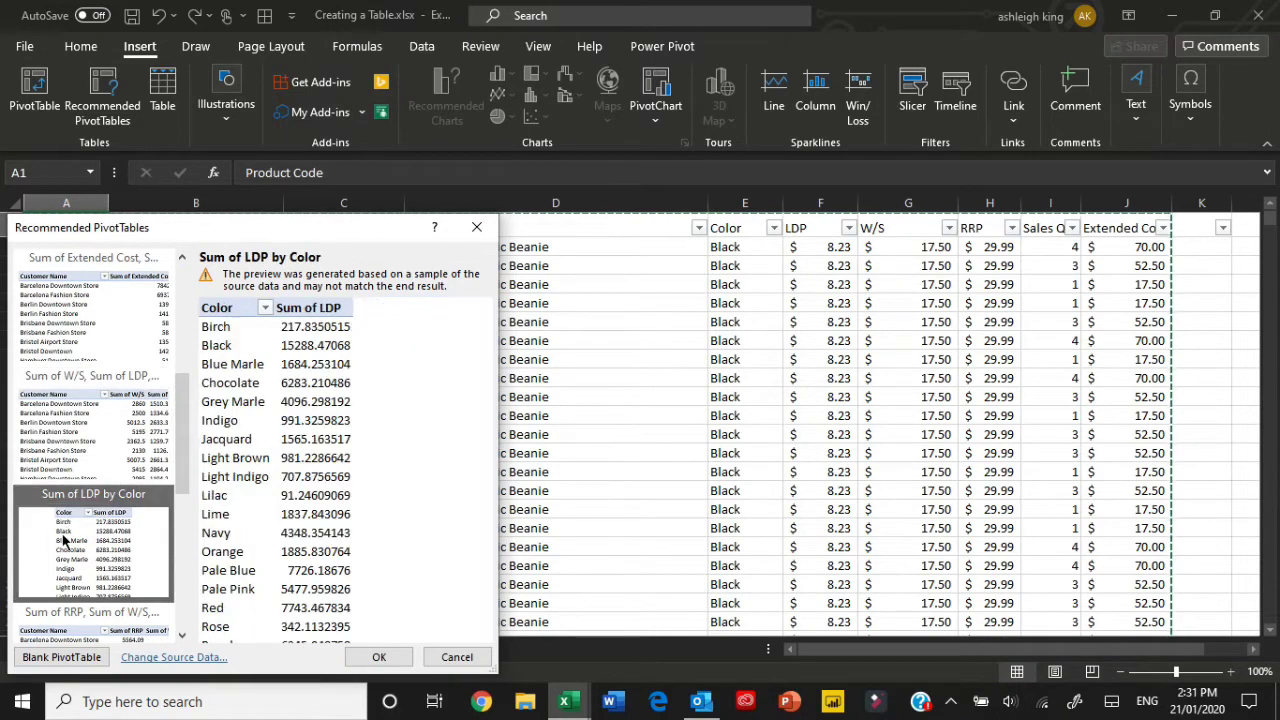
scroll(70, 518, down, 3)
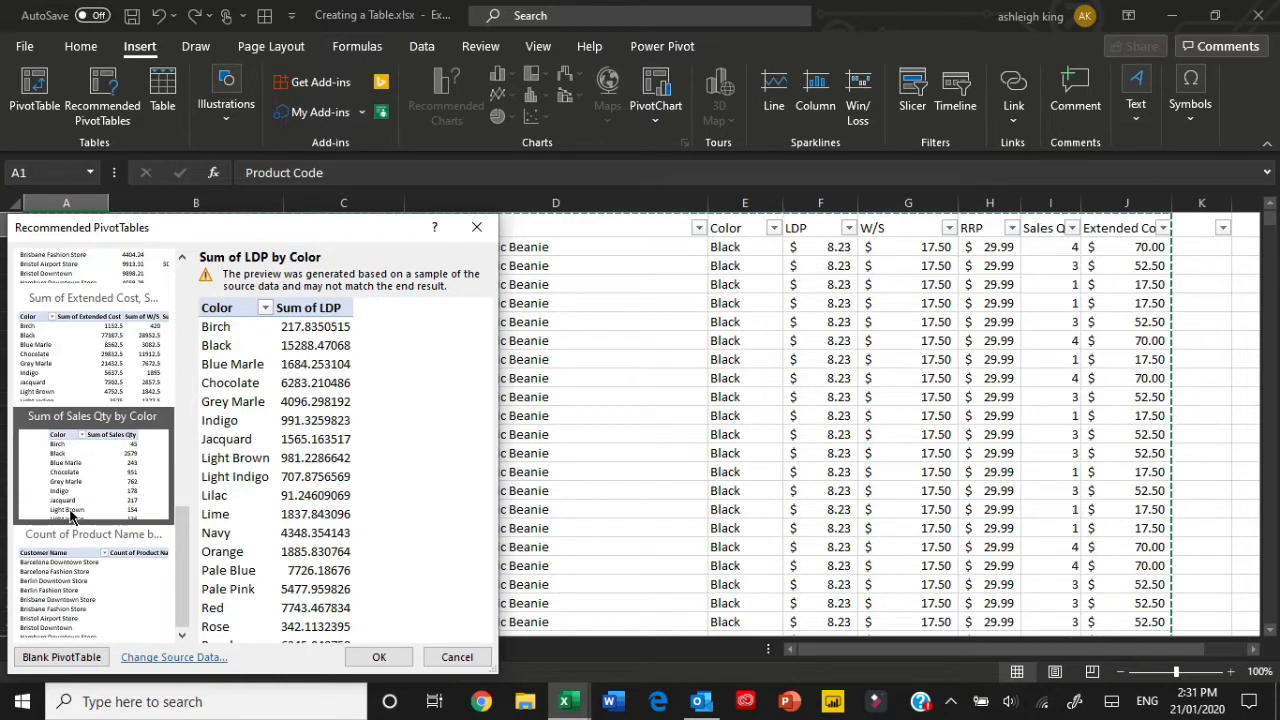
click(68, 582)
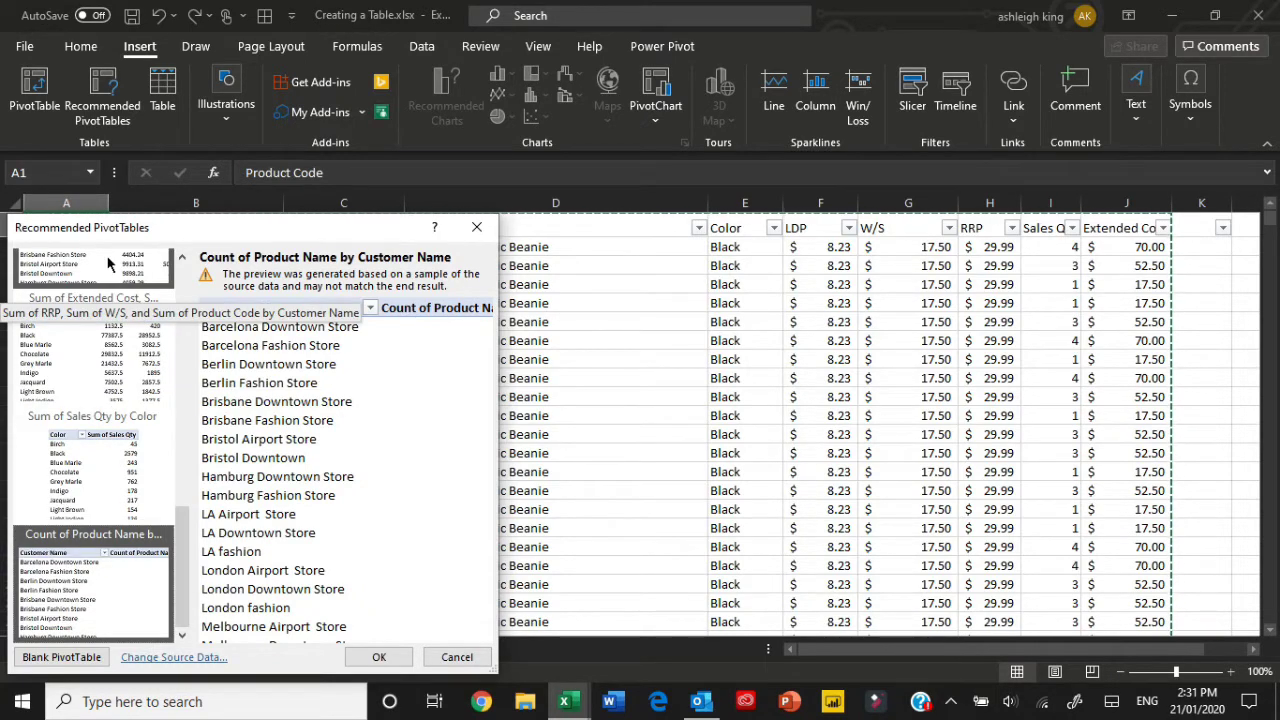
click(370, 655)
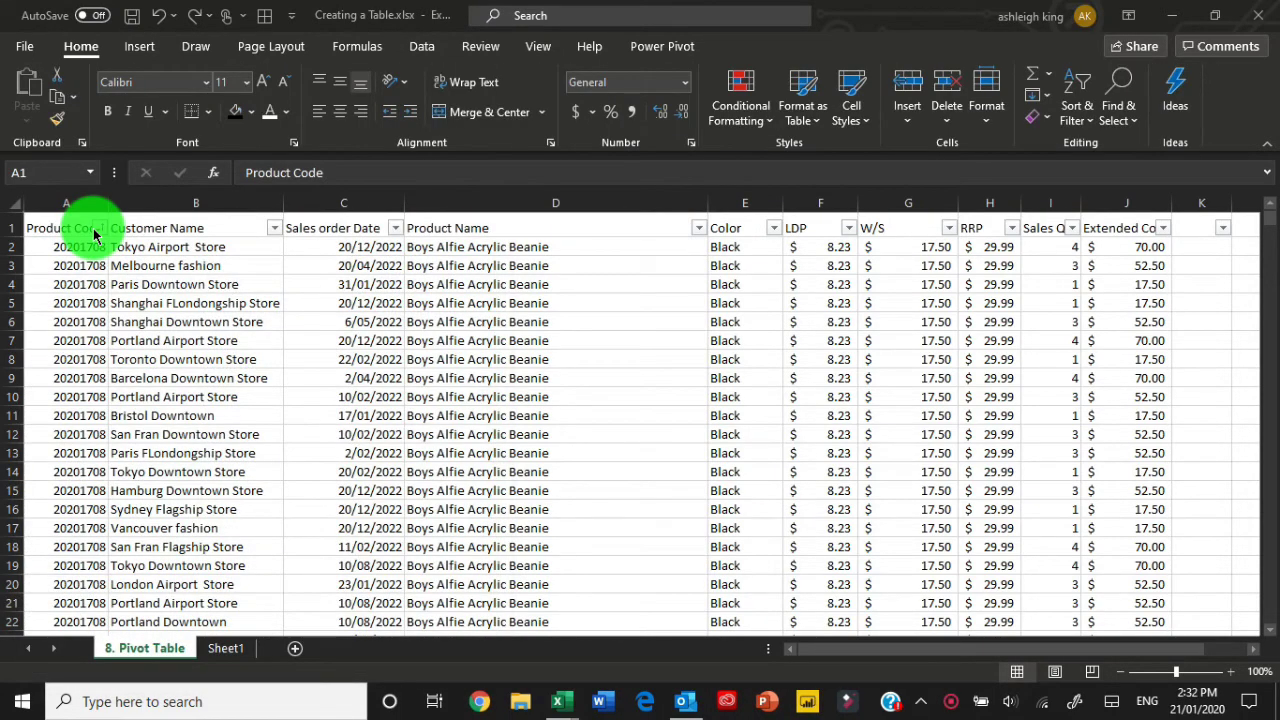
Start a new PivotTable using the sales data range A1:J200000 on the 8. Pivot Table sheet.
click(132, 54)
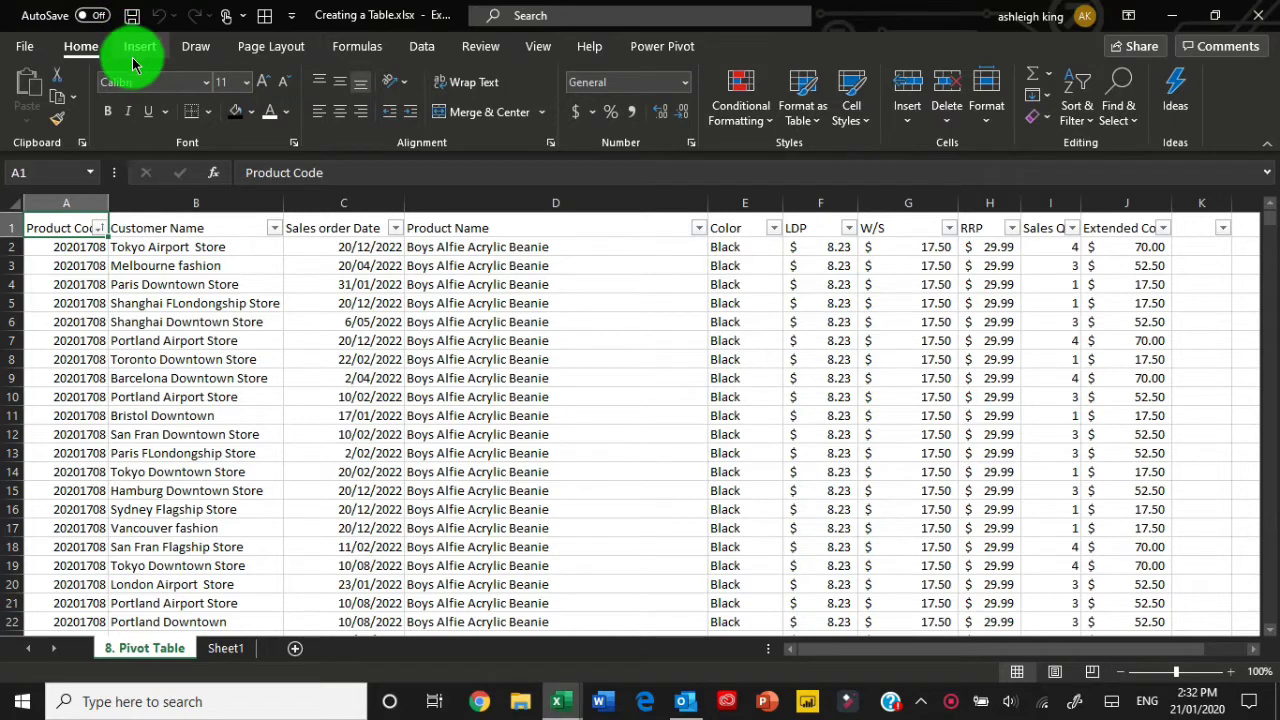
click(136, 56)
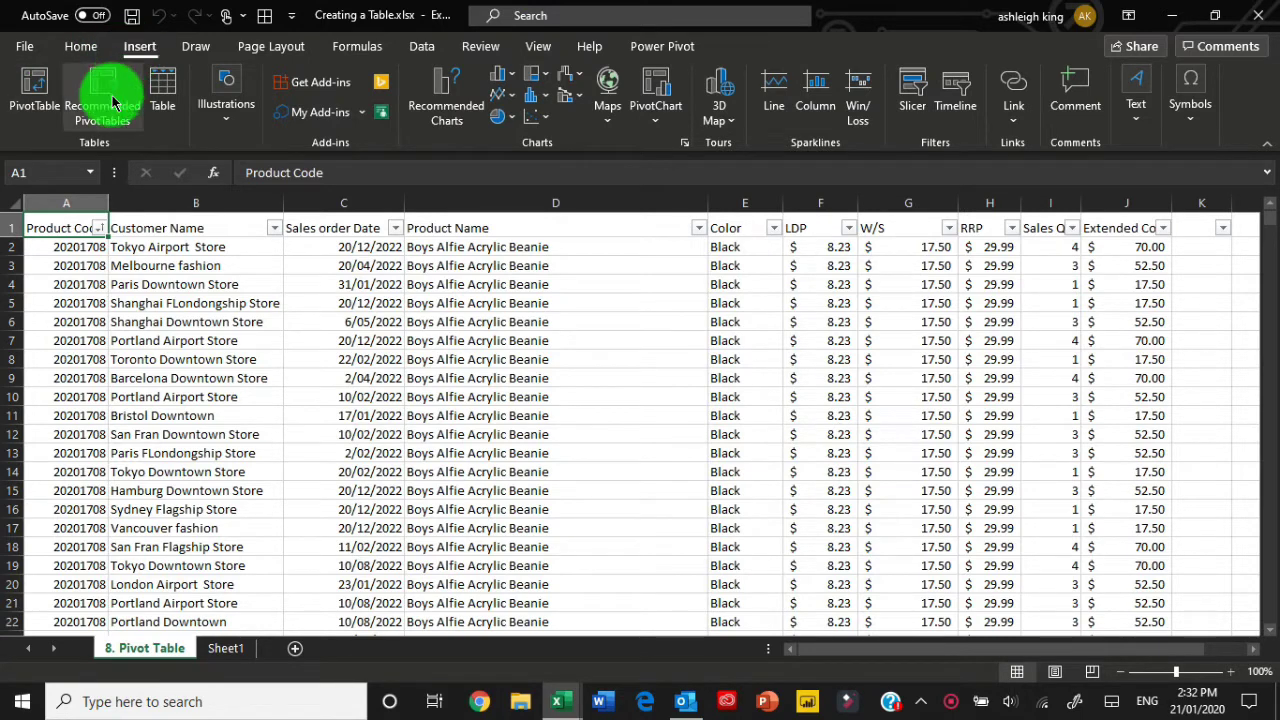
click(27, 103)
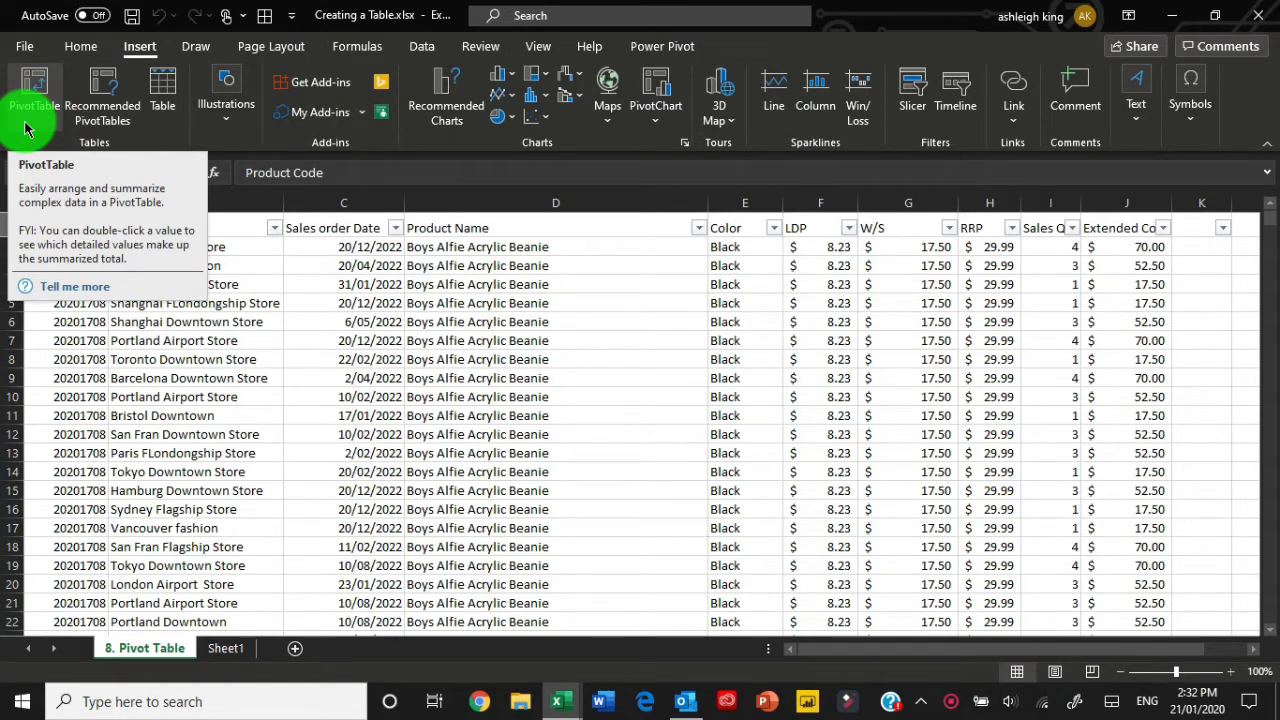
click(29, 96)
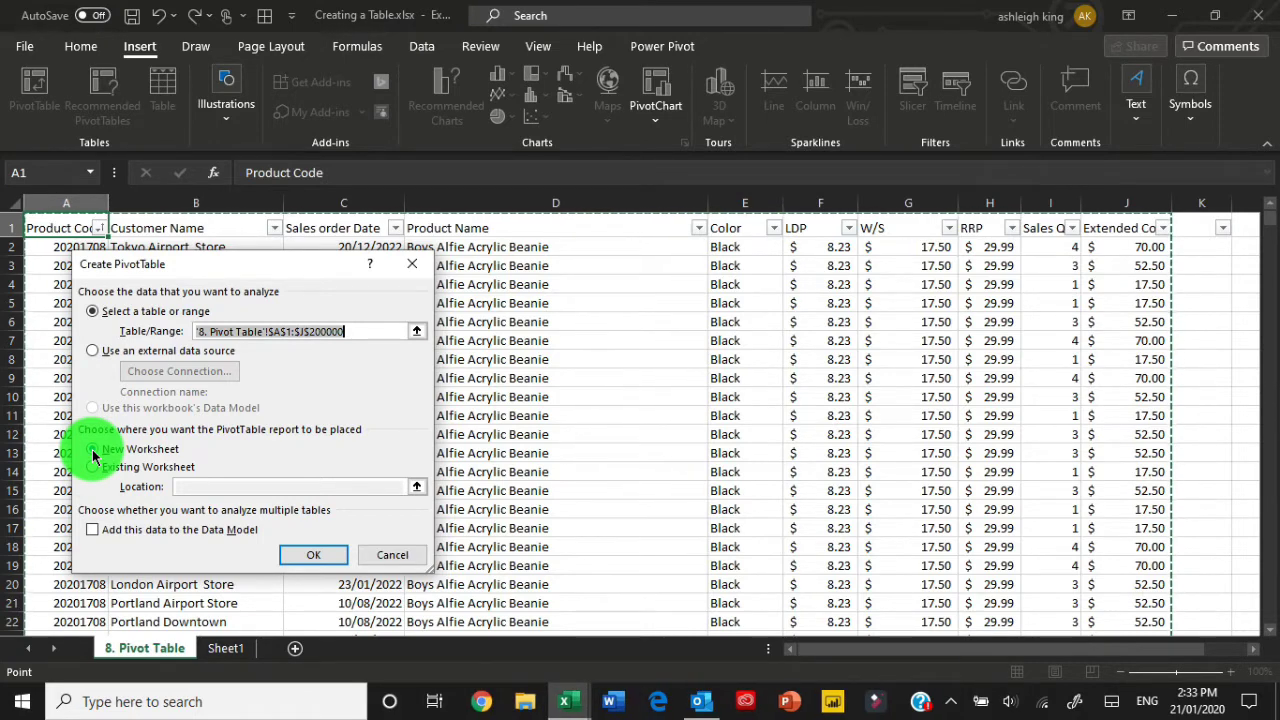
Try placing the PivotTable report on the existing worksheet Sheet1 at cell A1.
click(93, 471)
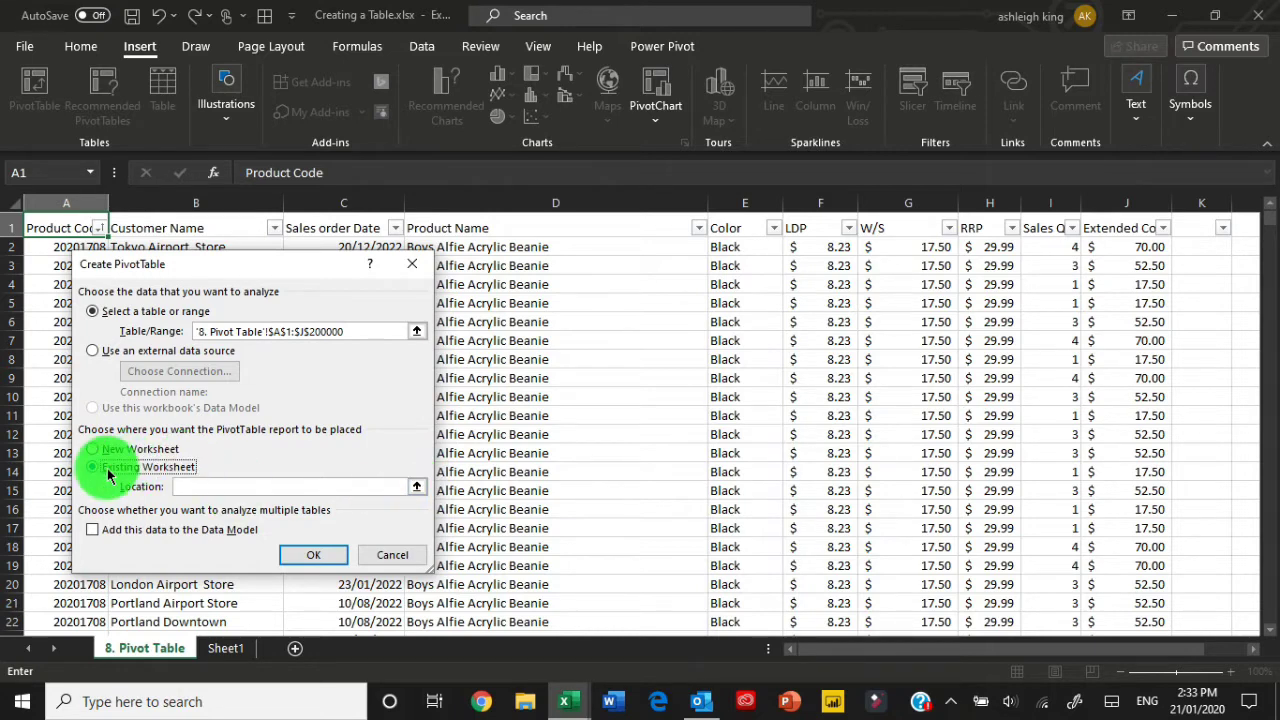
click(416, 487)
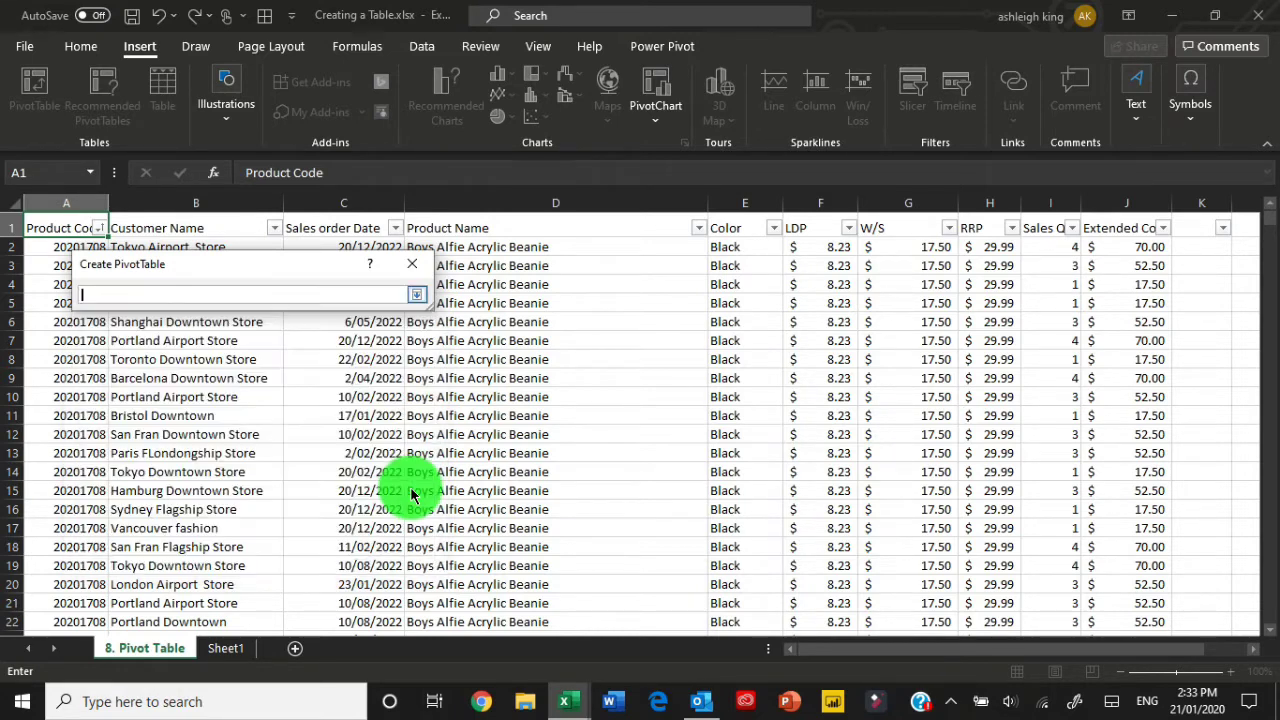
click(238, 649)
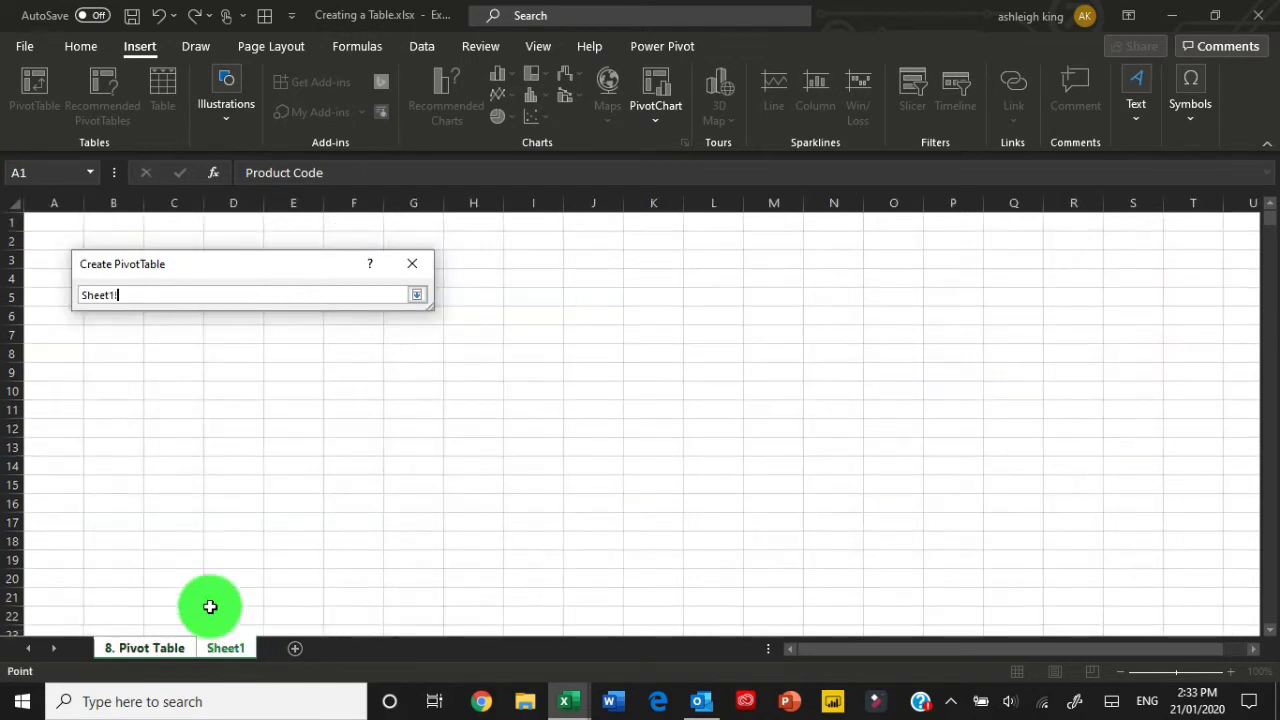
click(47, 226)
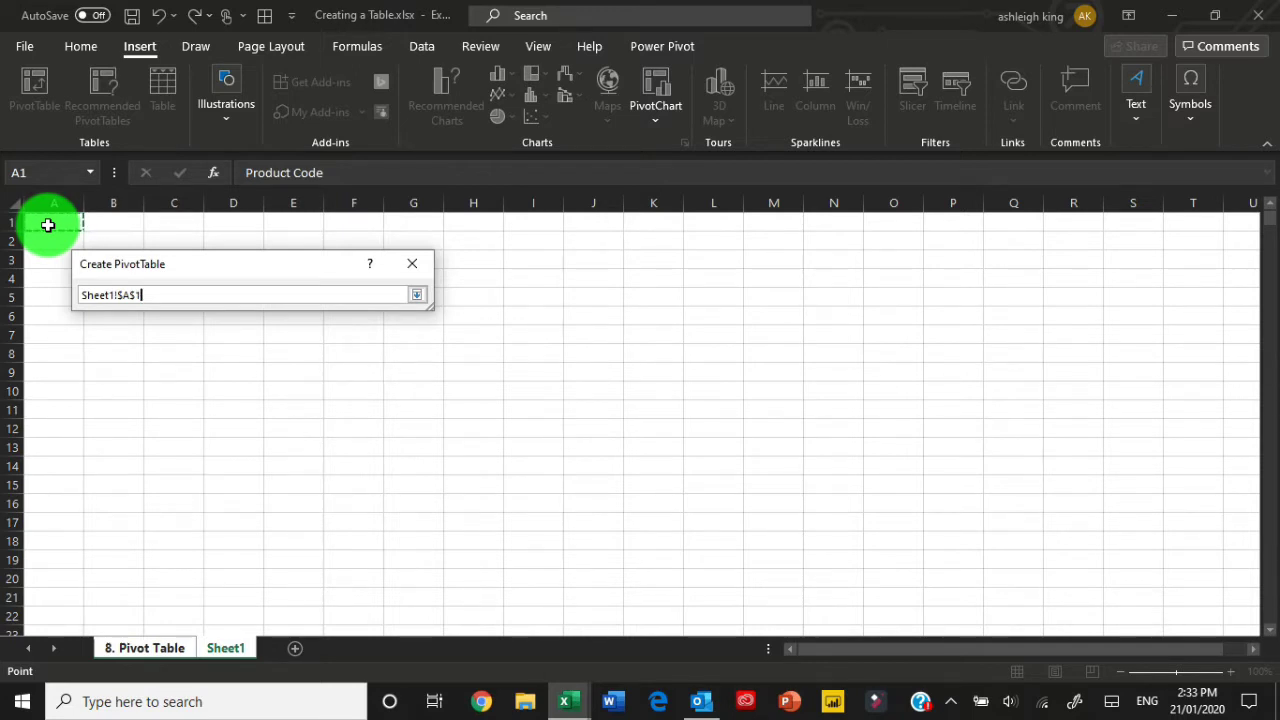
click(416, 264)
Choose a new worksheet as the report's location and create the blank PivotTable.
click(92, 449)
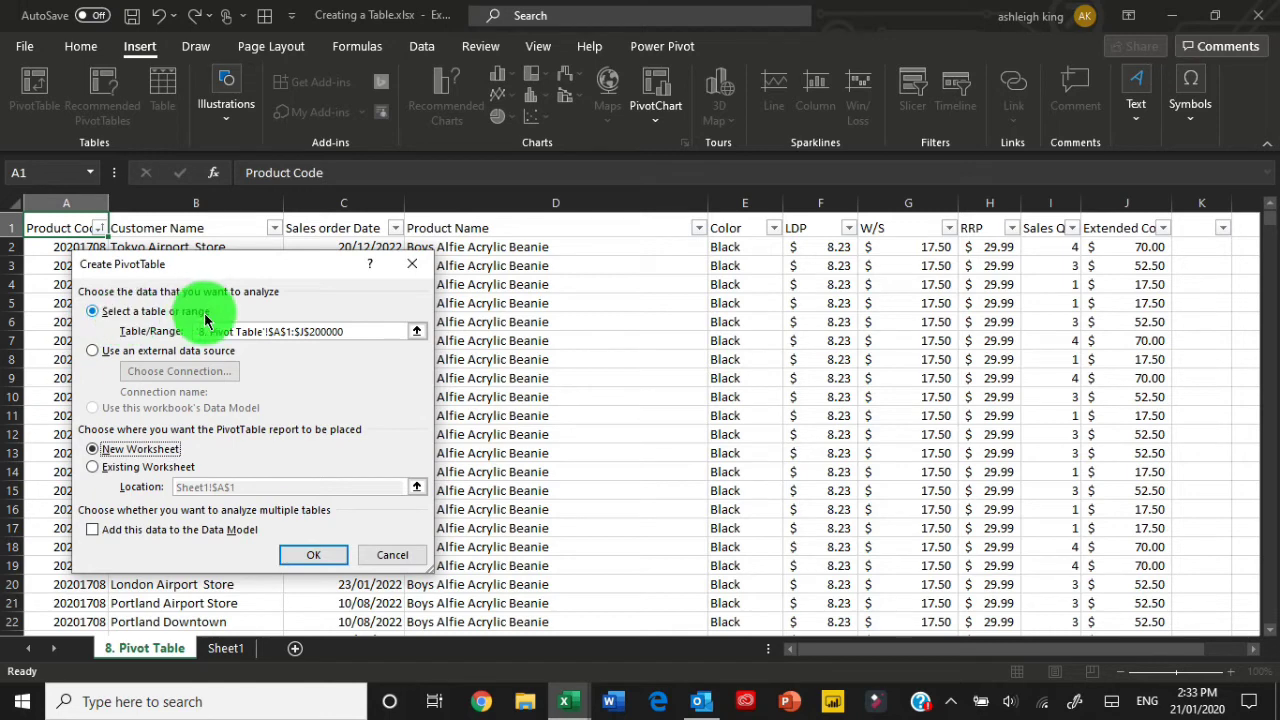
click(308, 557)
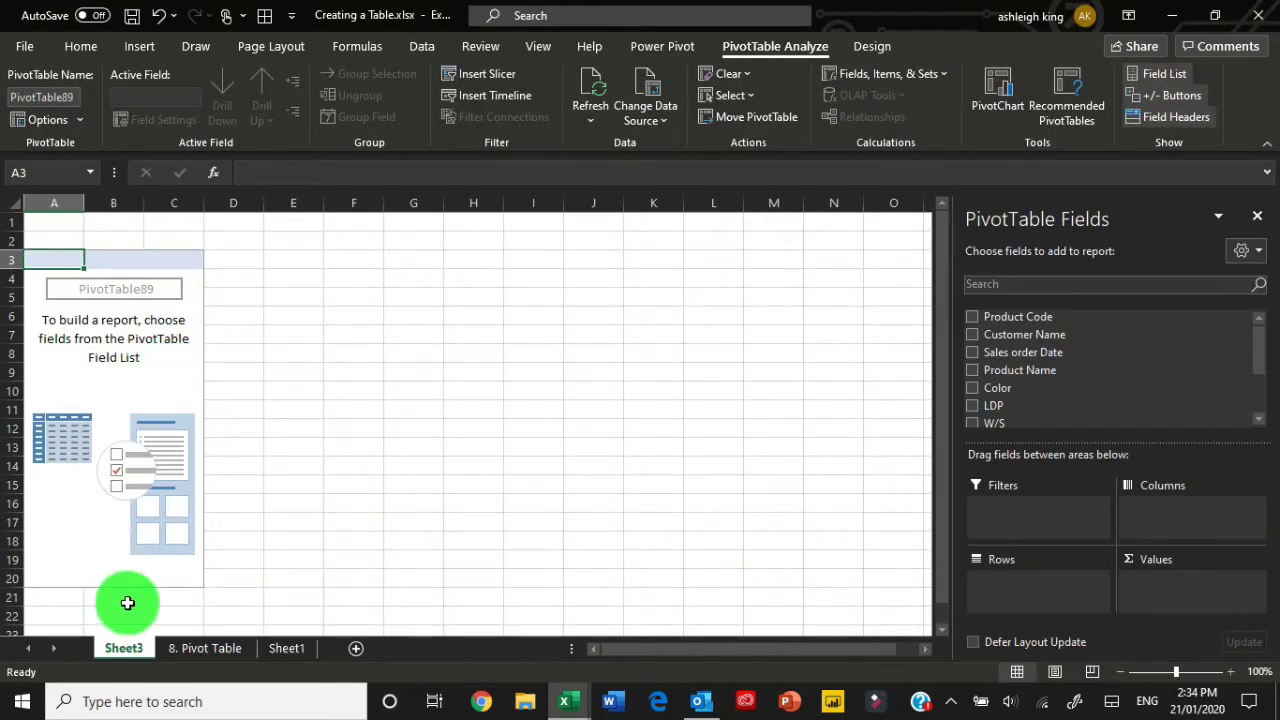
Rename the new PivotTable worksheet to "Pivot Table Report".
double_click(117, 657)
text(Pi)
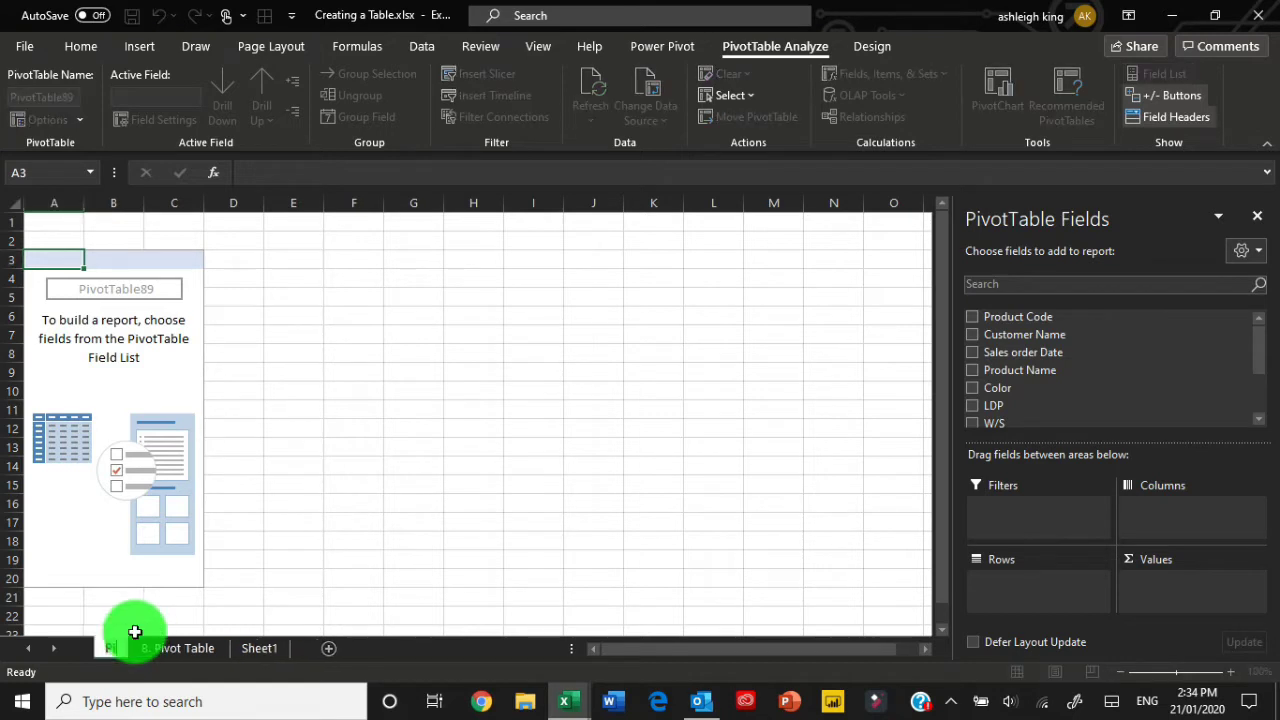
text(vot Table)
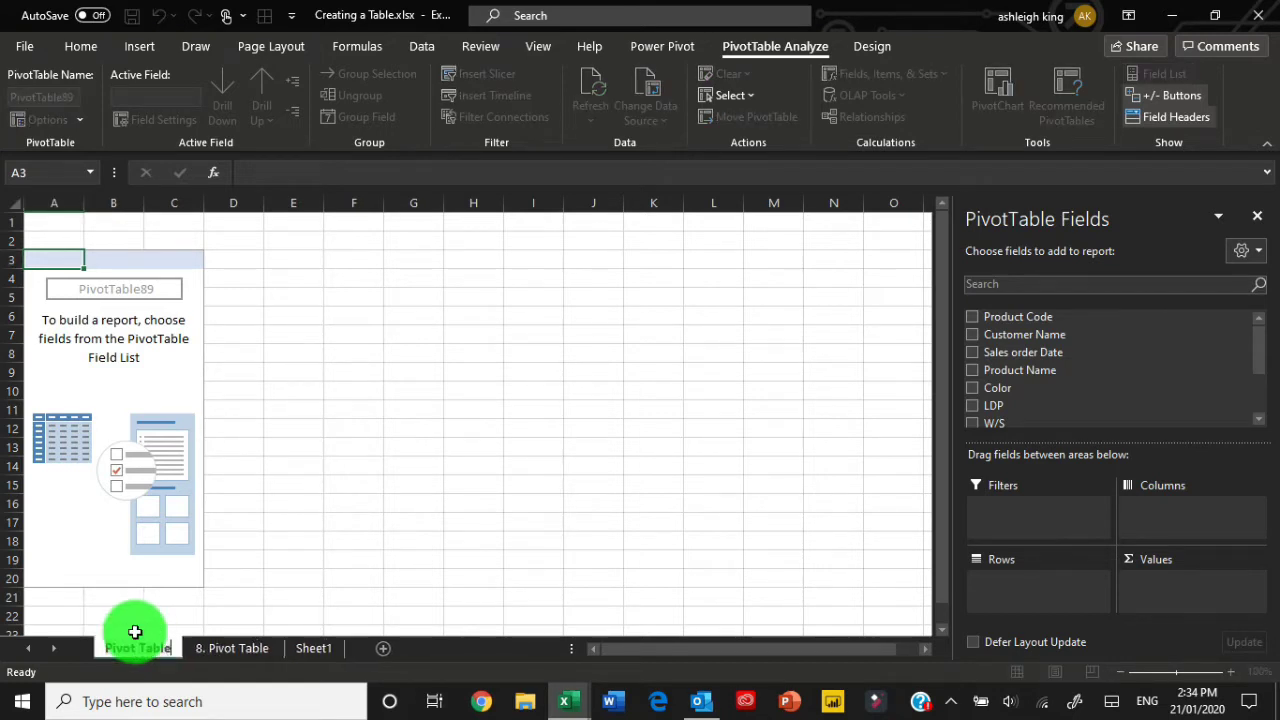
text( Report)
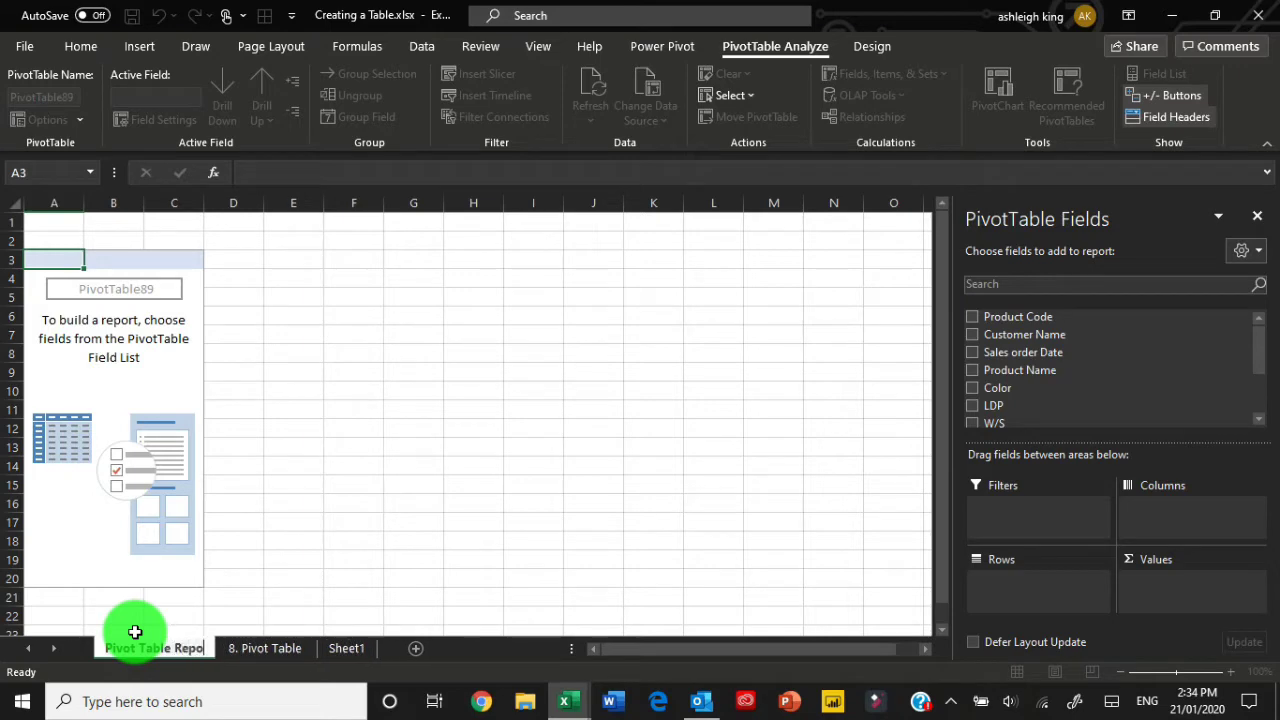
click(368, 349)
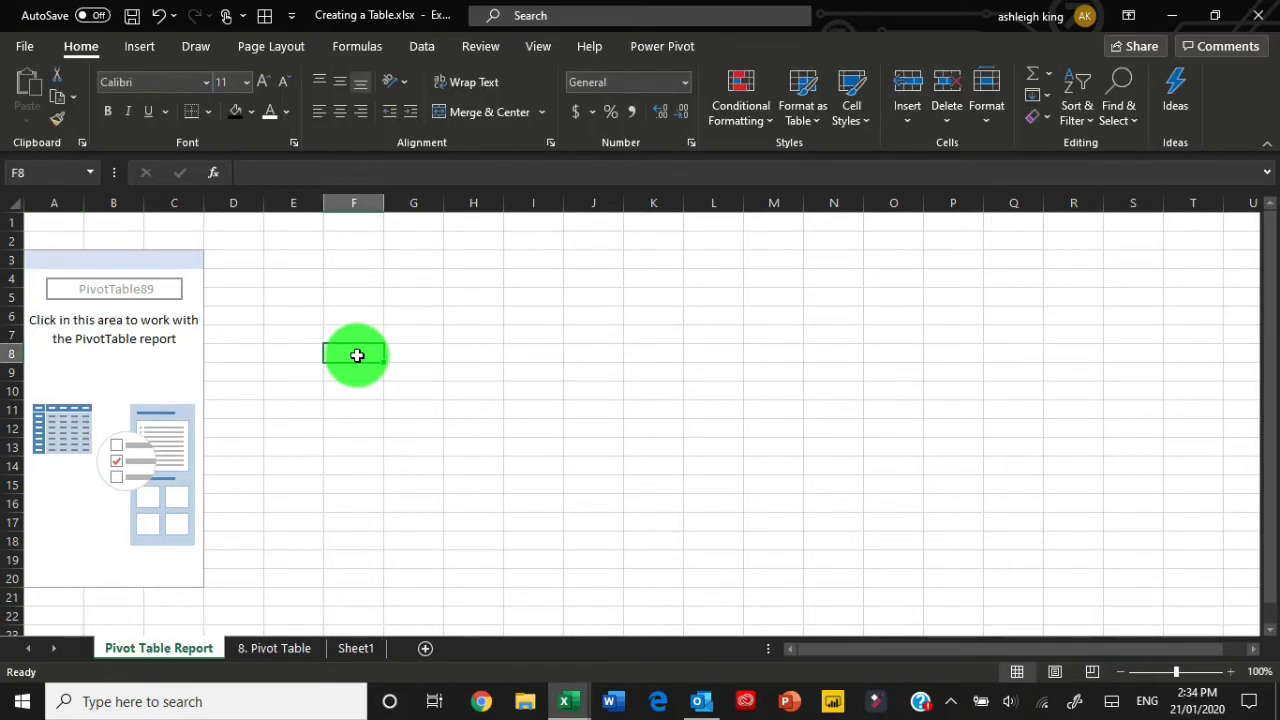
Bring up the blank PivotTable's field list and look through all available fields down to Extended Cost.
click(54, 268)
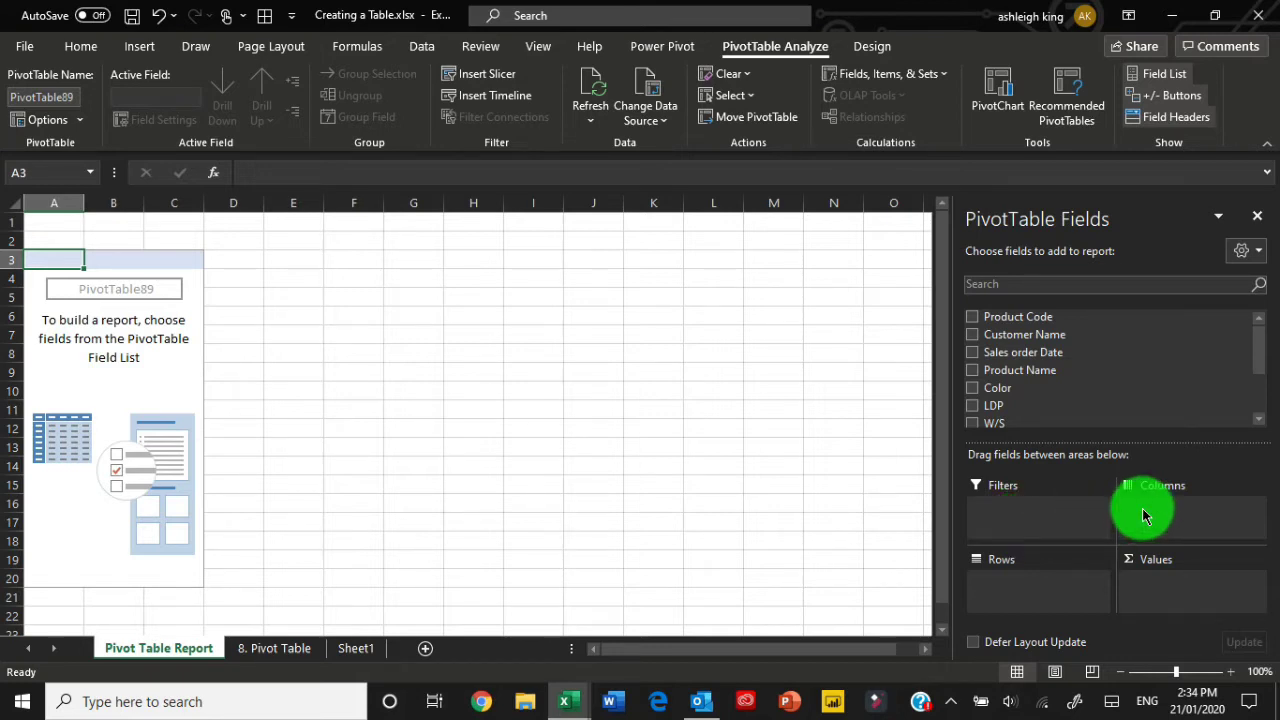
click(257, 246)
click(311, 247)
click(358, 248)
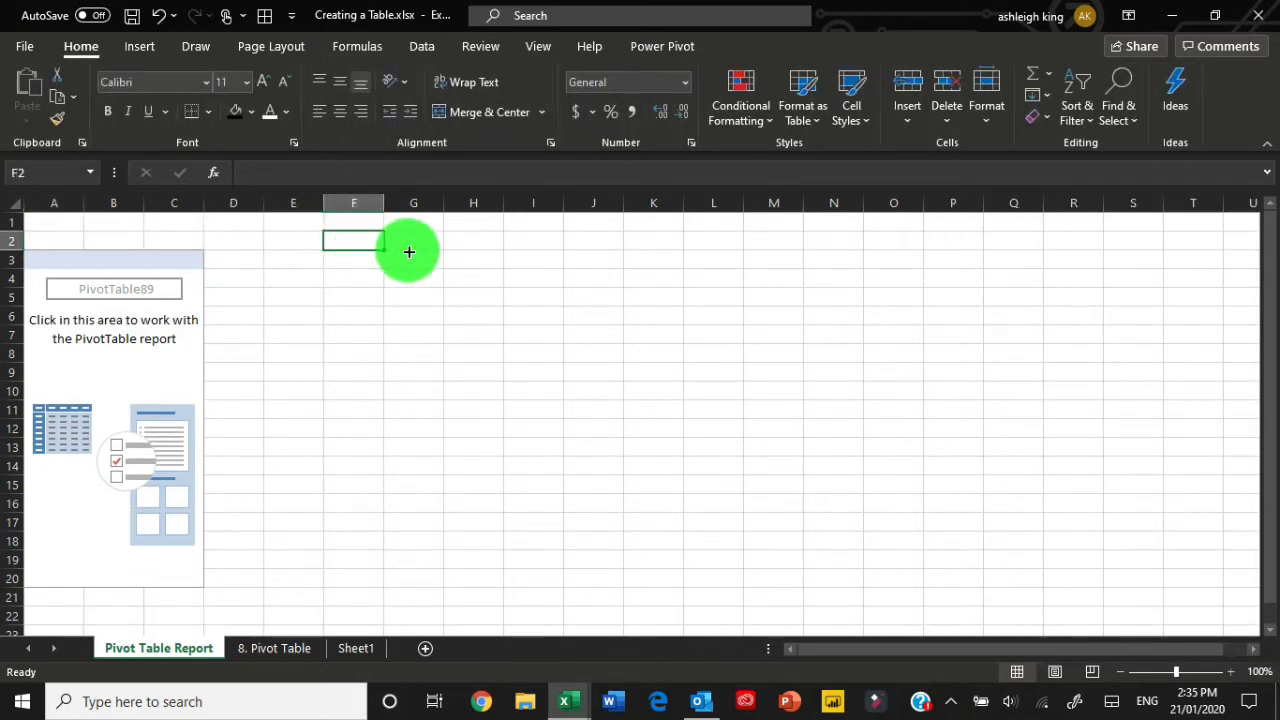
click(409, 251)
click(468, 248)
click(528, 246)
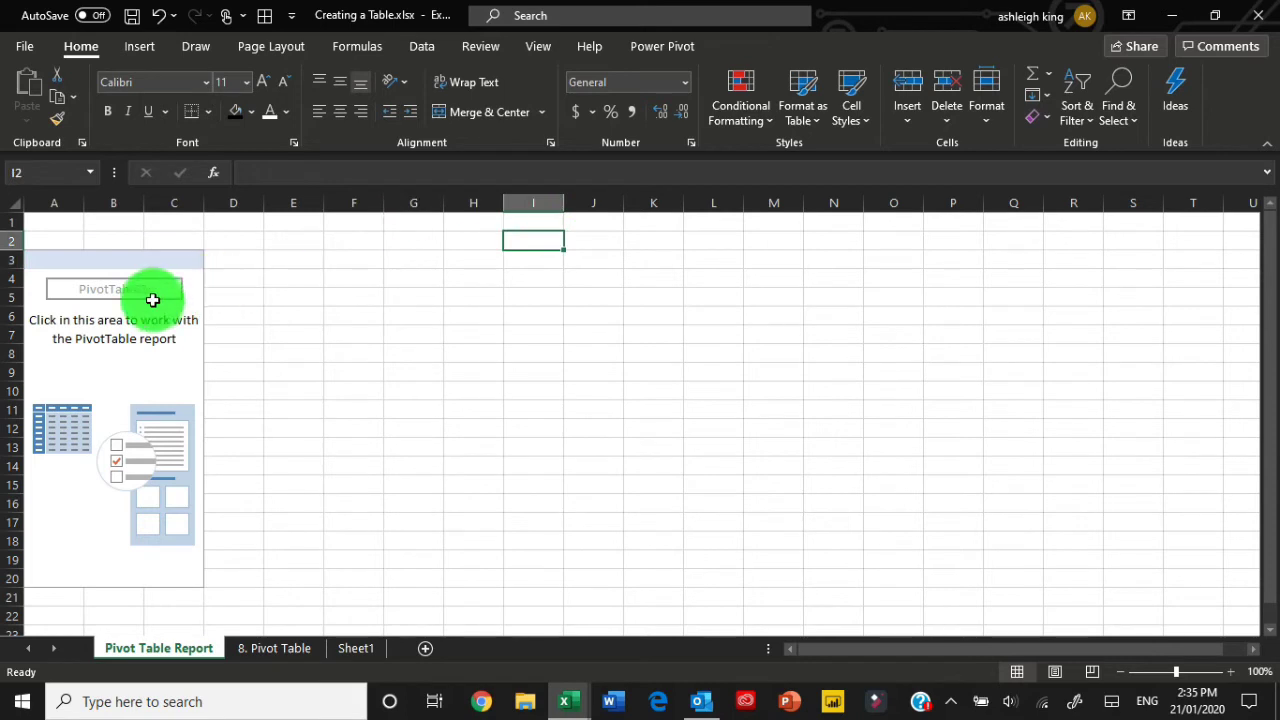
click(109, 273)
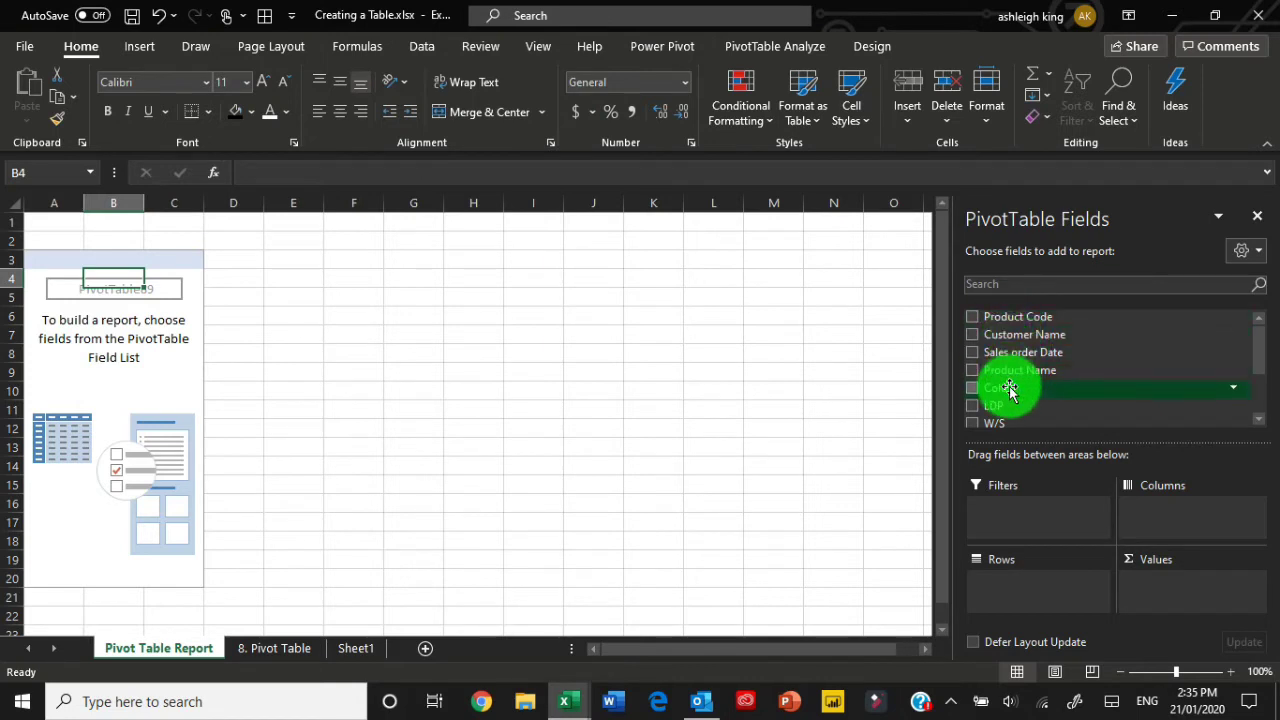
scroll(1008, 397, down, 3)
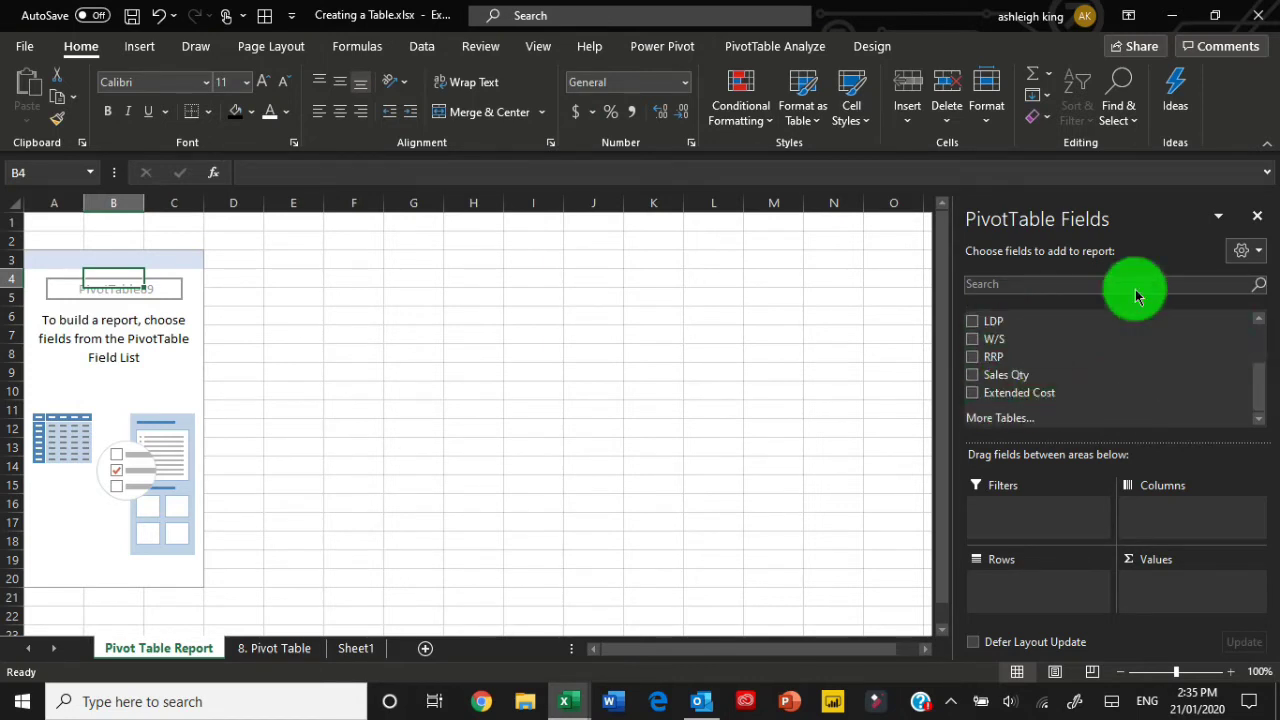
Review the column headers from Product Code to Extended Cost on the 8. Pivot Table sheet, then return to the report.
click(266, 648)
drag(71, 229, 1143, 234)
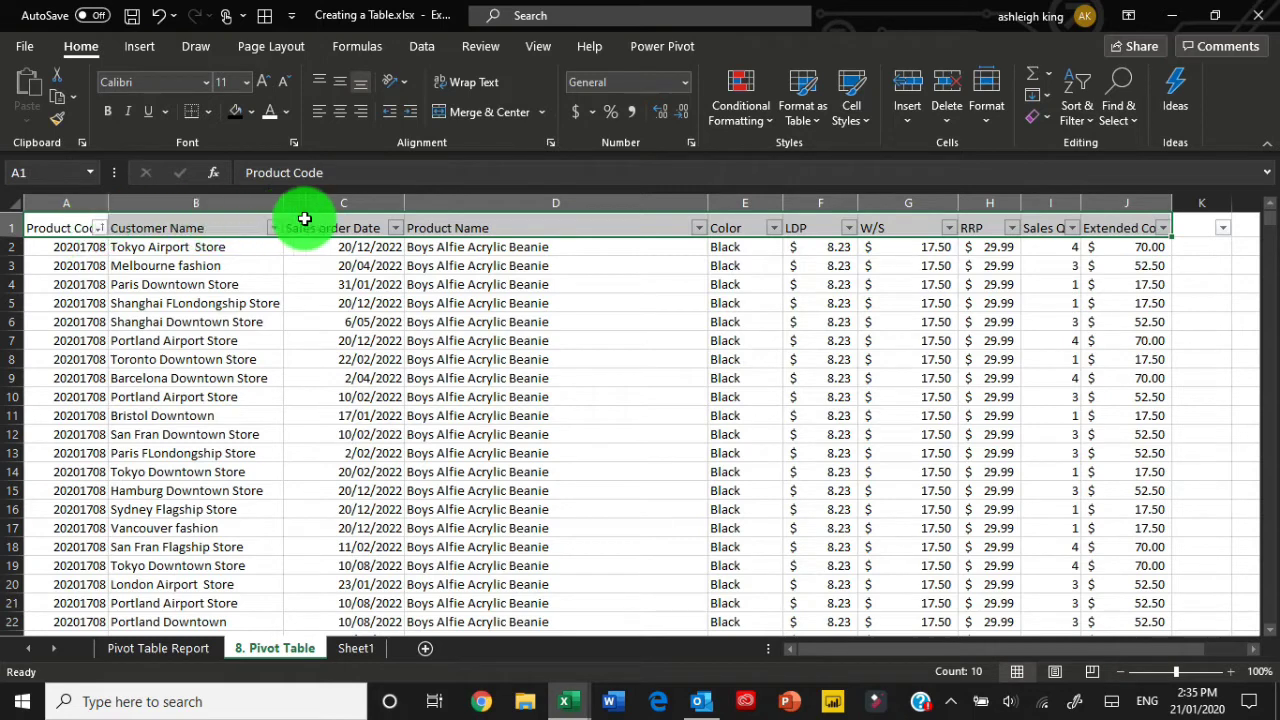
click(745, 224)
click(795, 228)
click(885, 228)
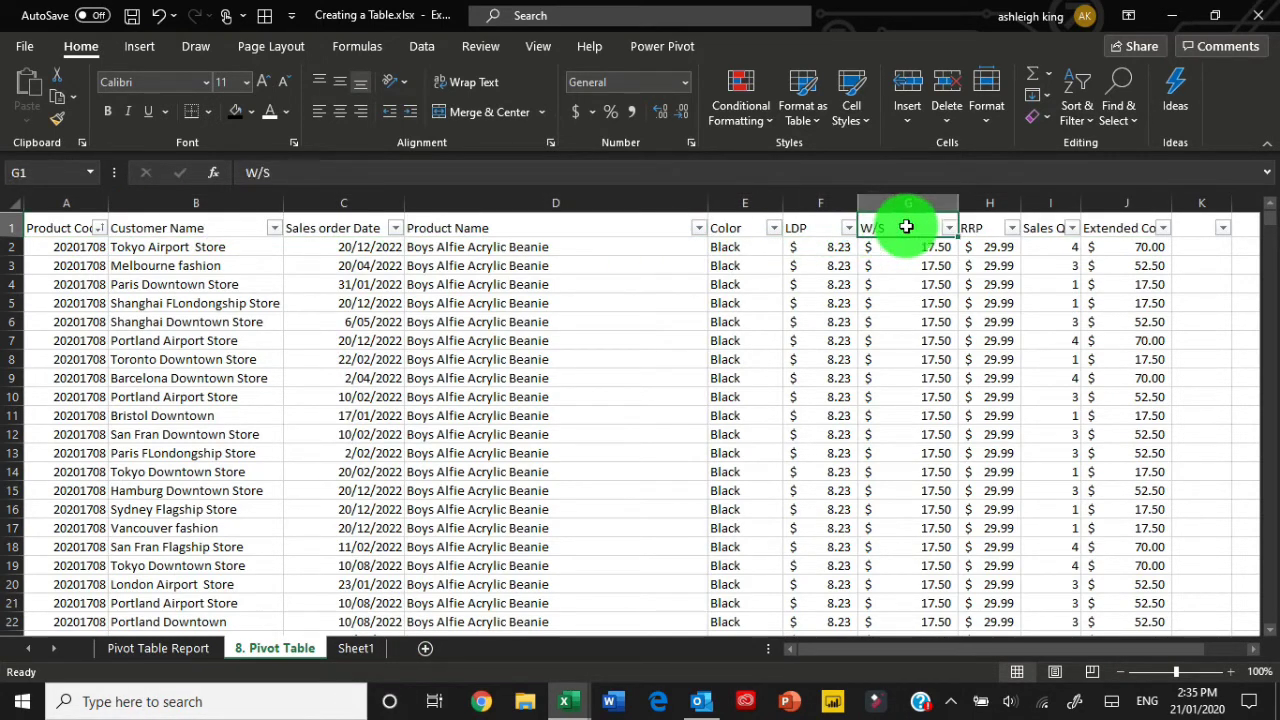
click(977, 226)
click(1030, 225)
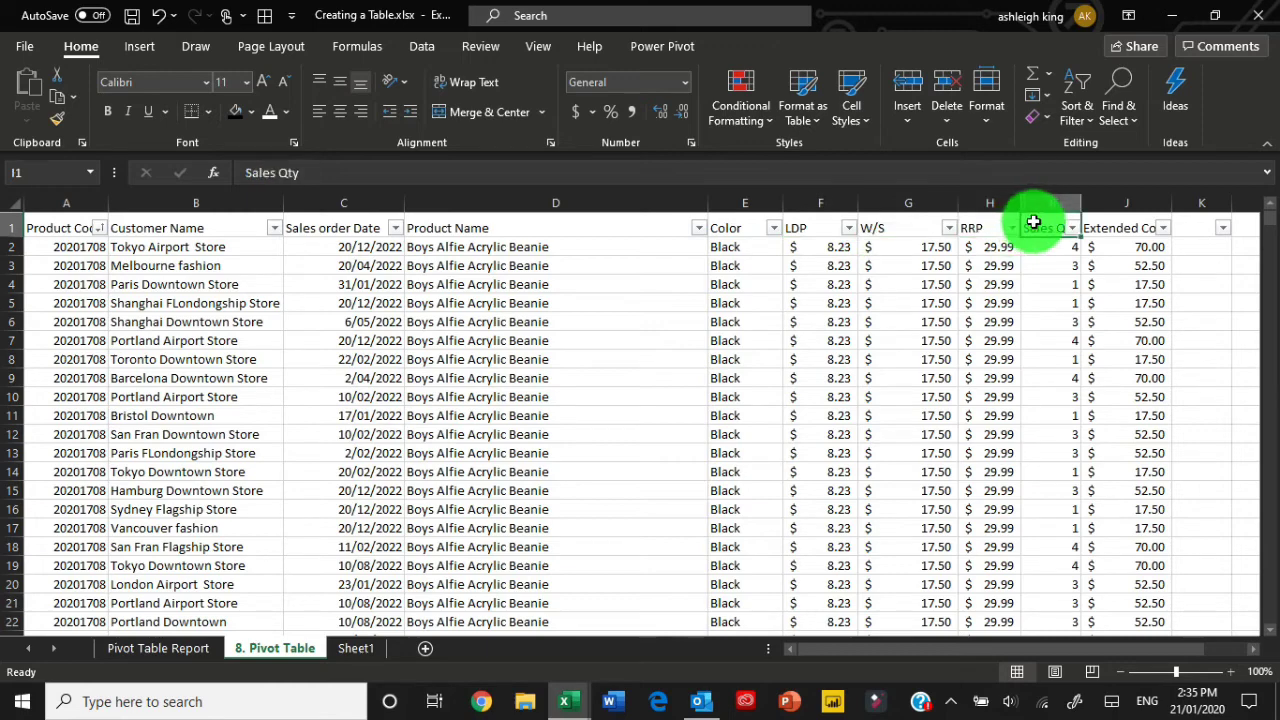
click(1090, 228)
click(130, 646)
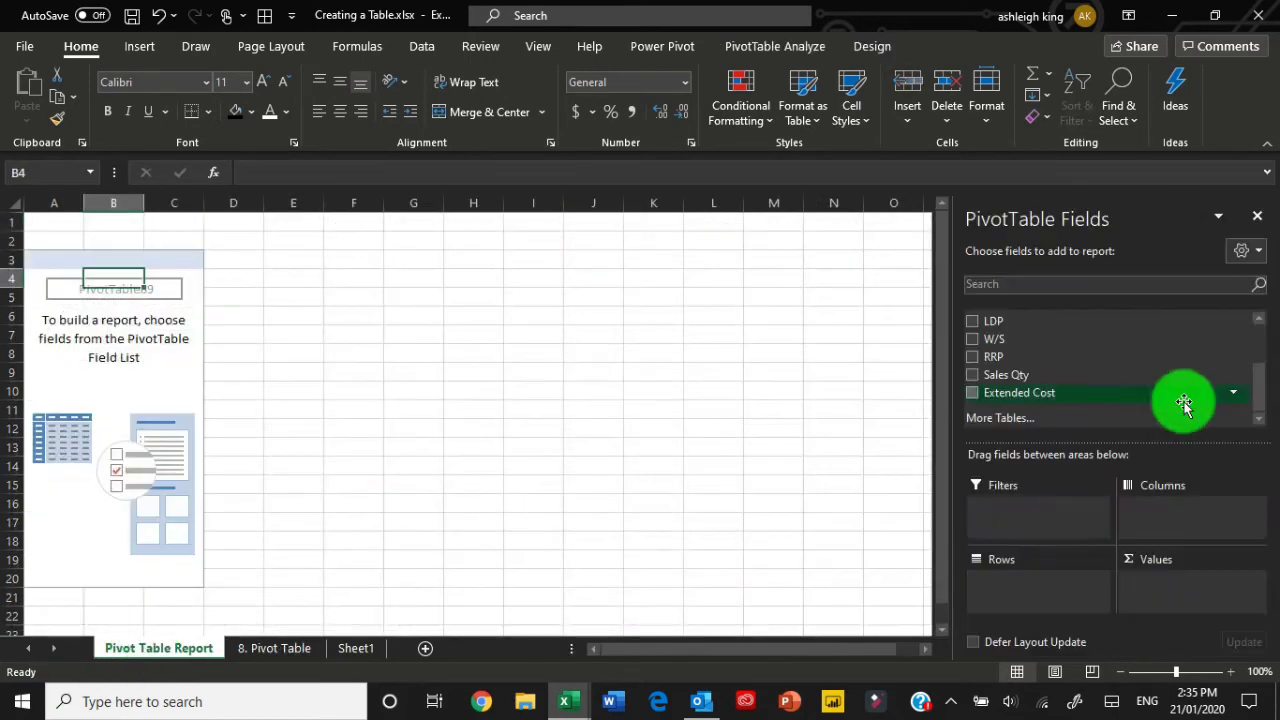
Add Customer Name to the PivotTable's rows and Sales Qty to its values.
scroll(1064, 400, up, 2)
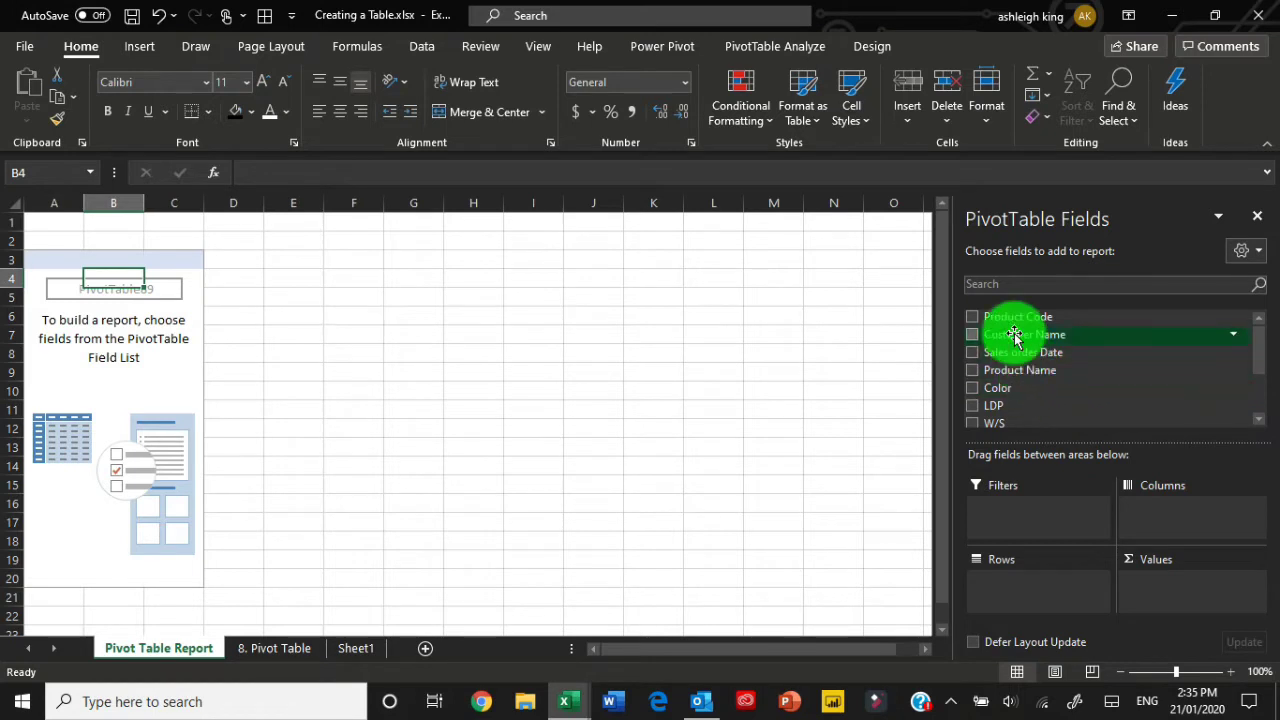
drag(1014, 336, 1022, 588)
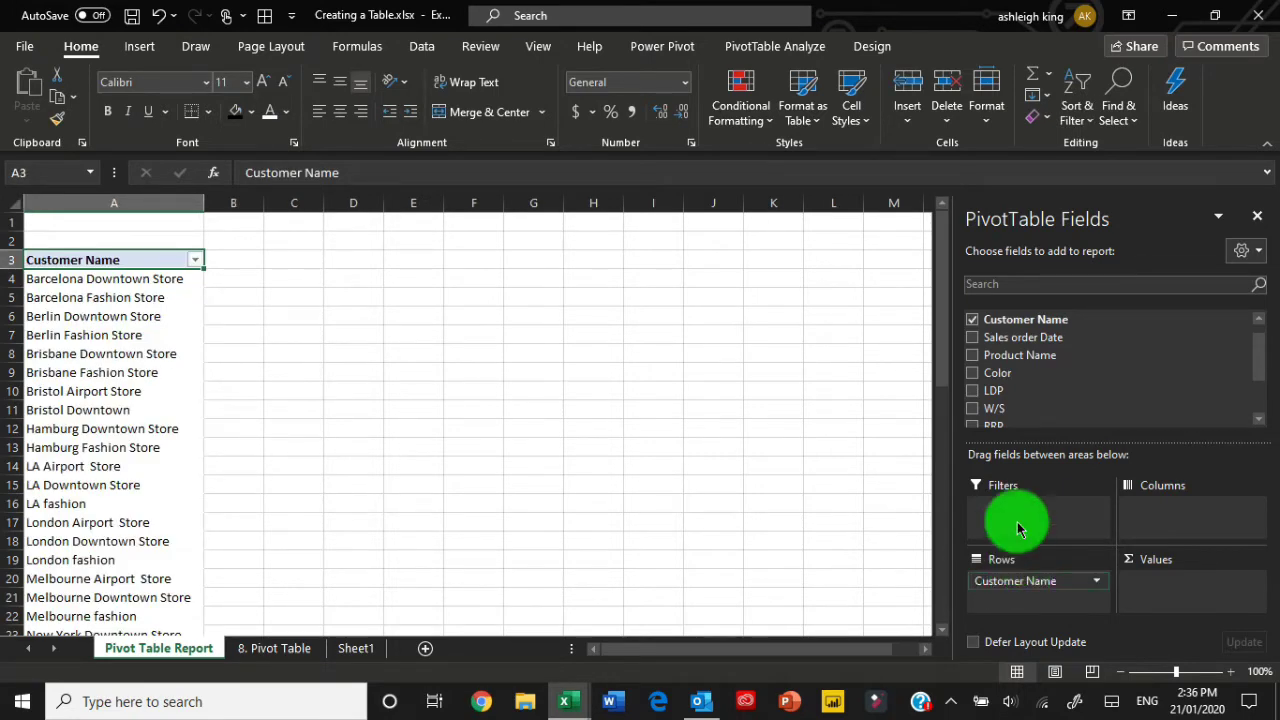
scroll(1020, 395, down, 2)
drag(1016, 392, 1168, 583)
drag(1172, 598, 1172, 596)
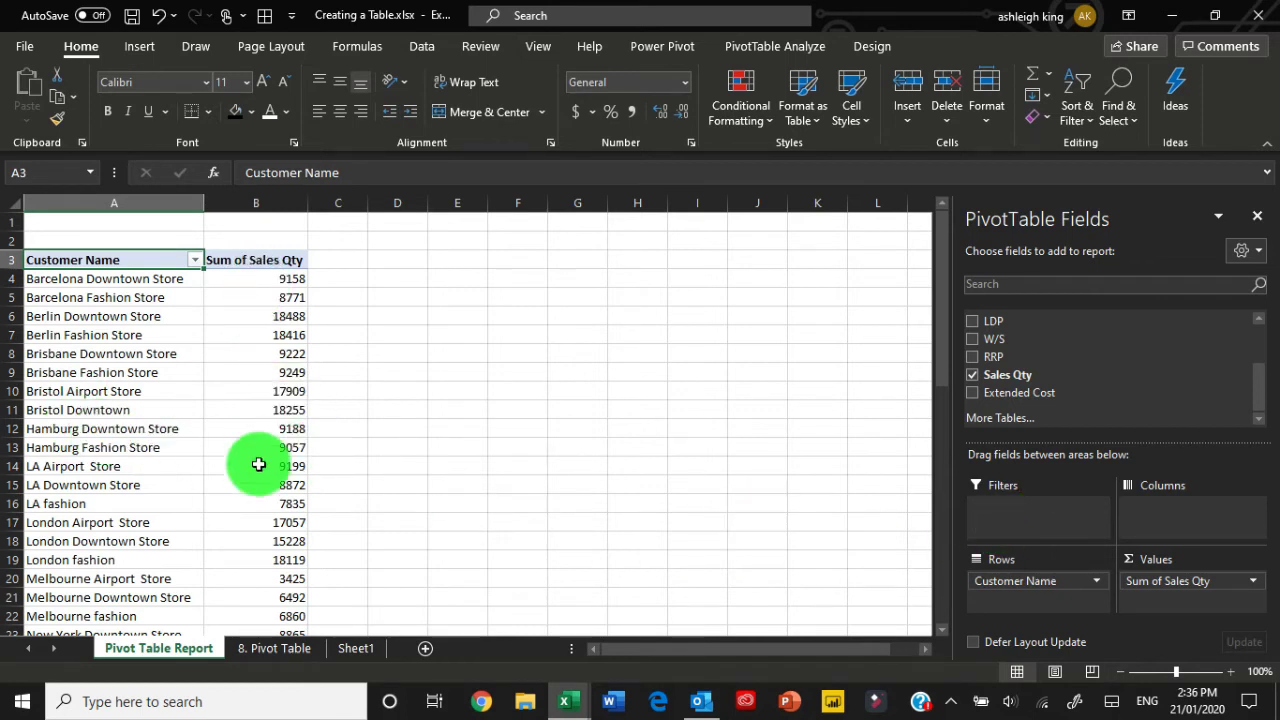
Filter Customer Name on the 8. Pivot Table sheet to Barcelona Downtown Store and compare its rows with the PivotTable report.
mouse_move(258, 469)
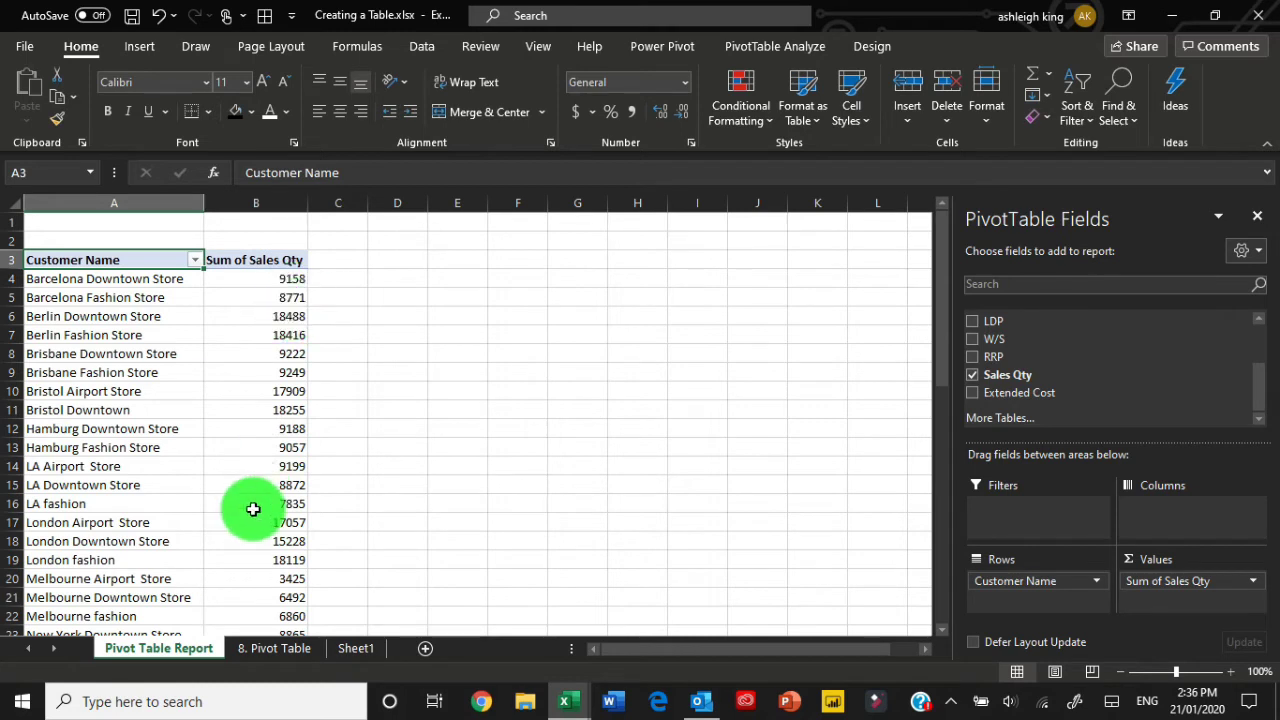
mouse_move(256, 274)
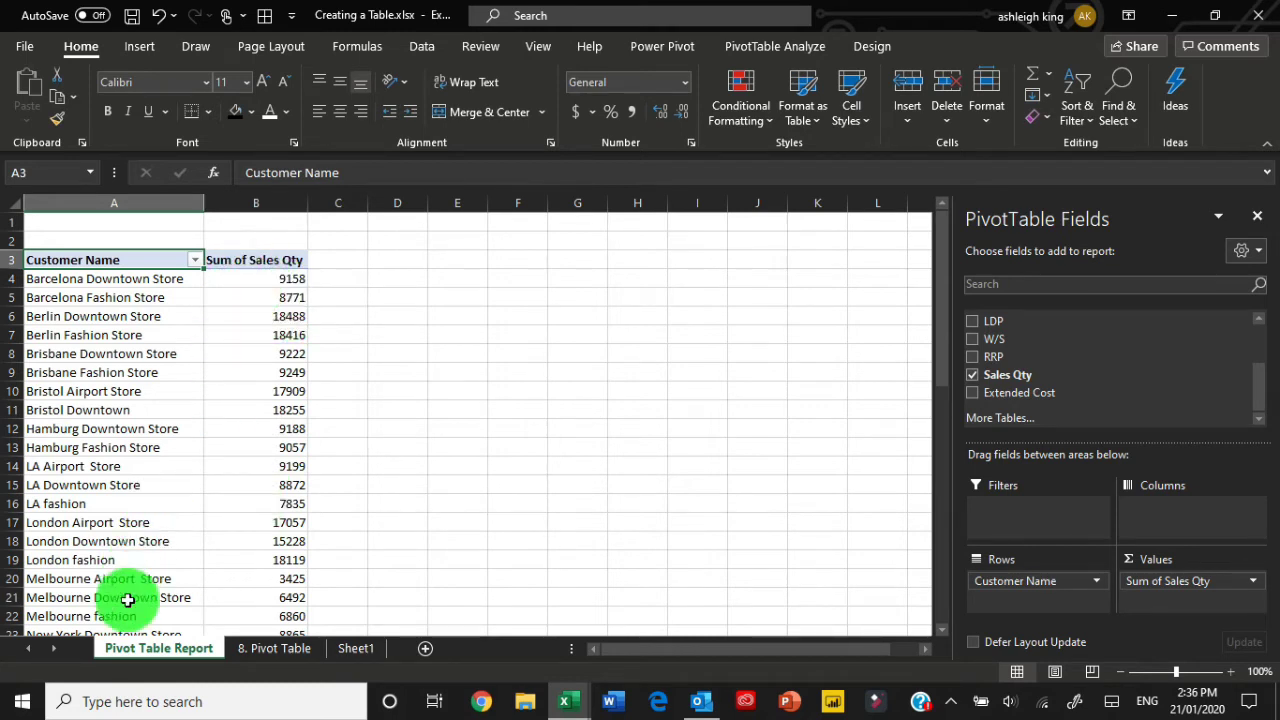
click(82, 279)
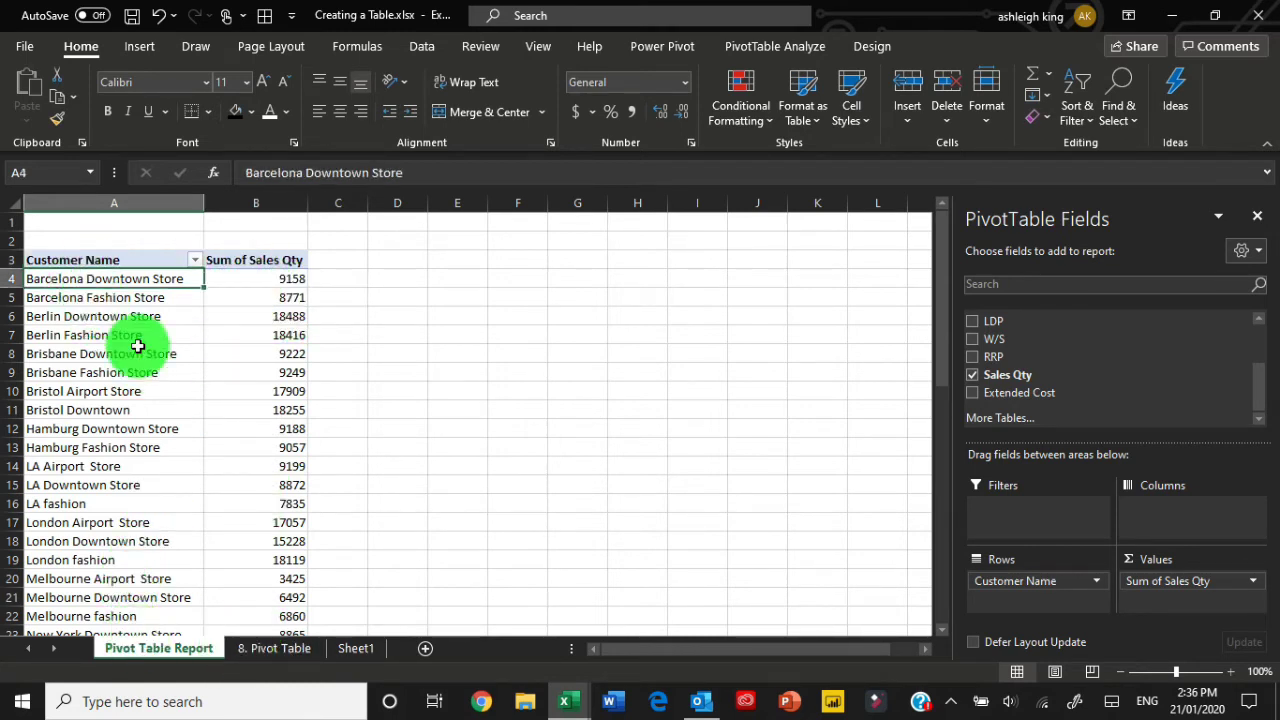
click(262, 648)
click(274, 228)
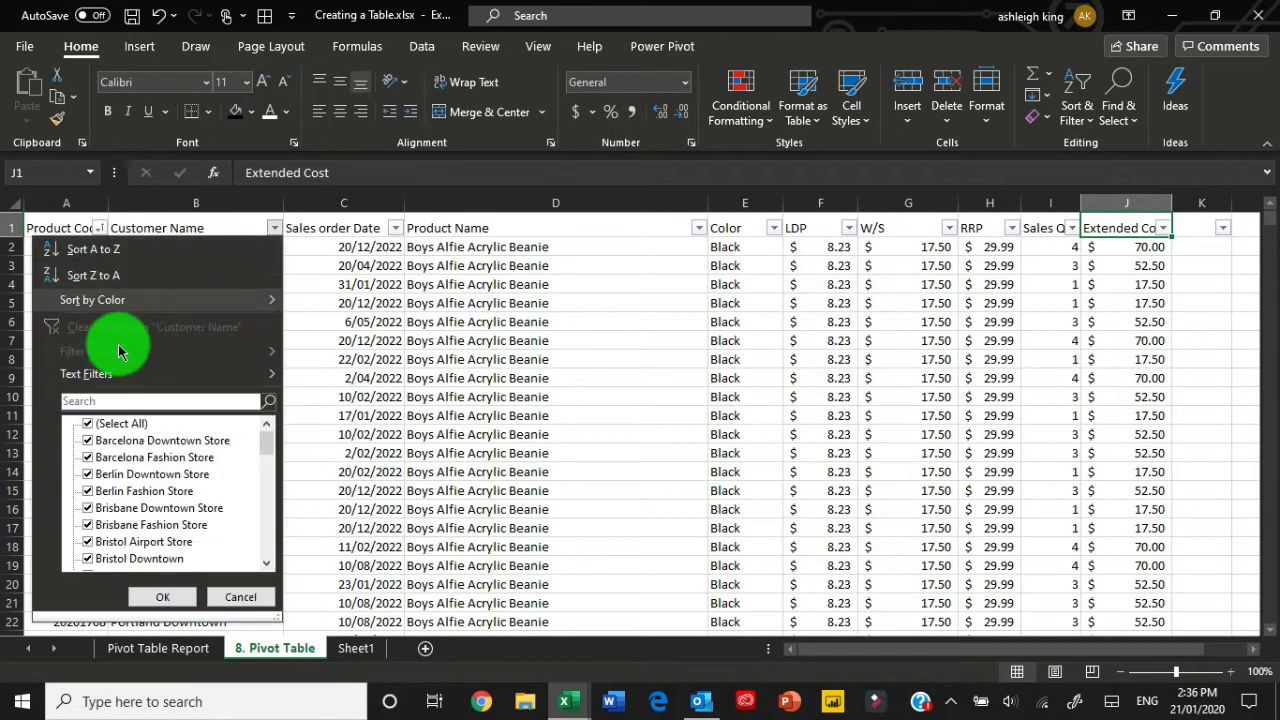
click(88, 424)
click(87, 440)
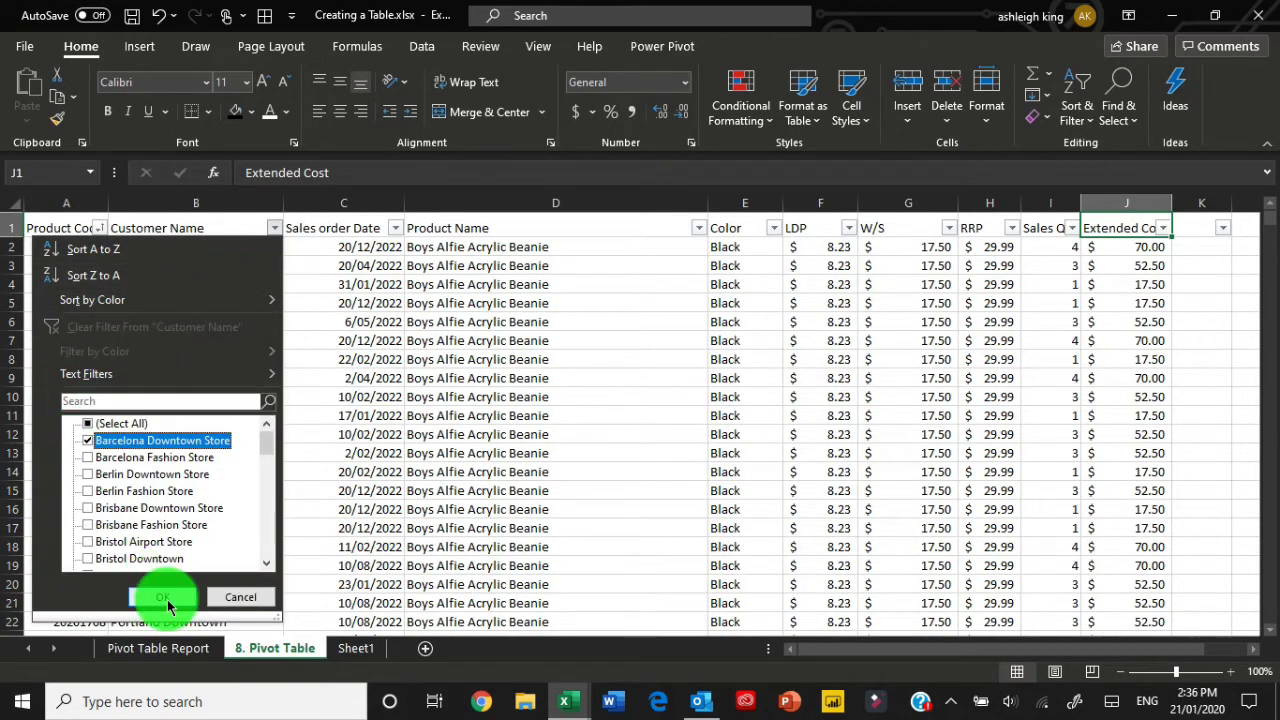
click(162, 597)
drag(150, 246, 140, 680)
click(145, 648)
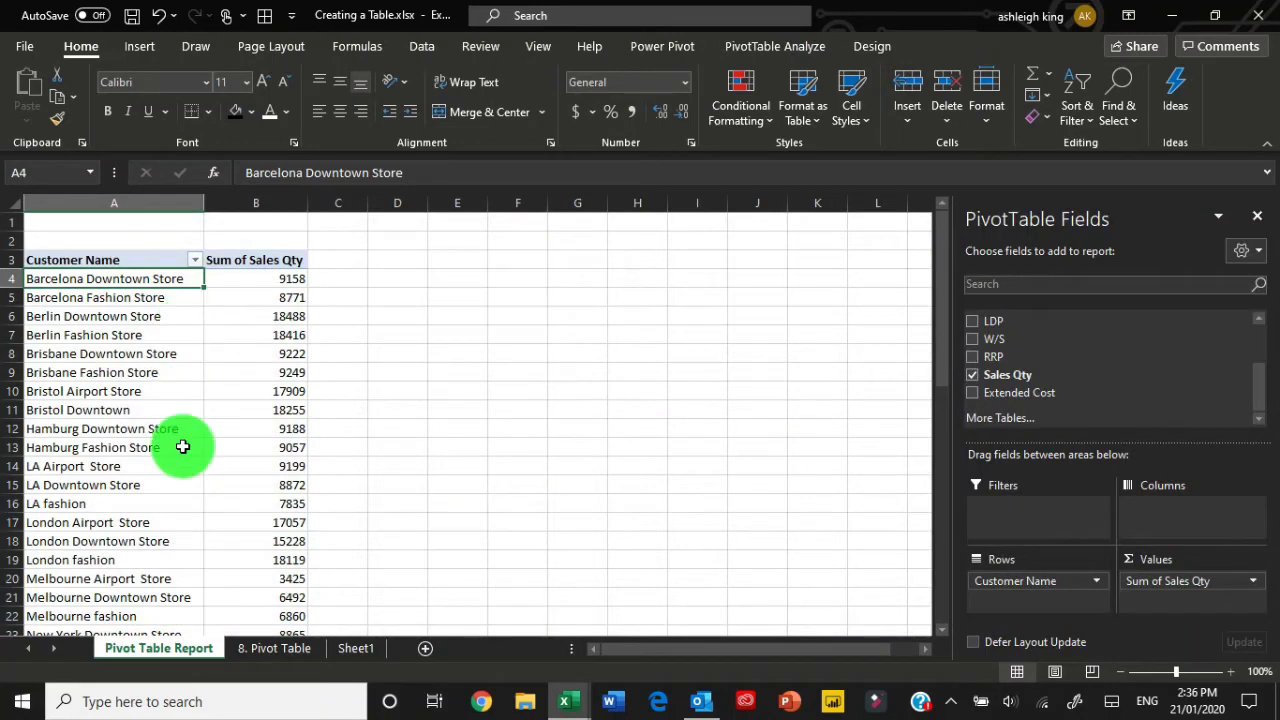
click(272, 648)
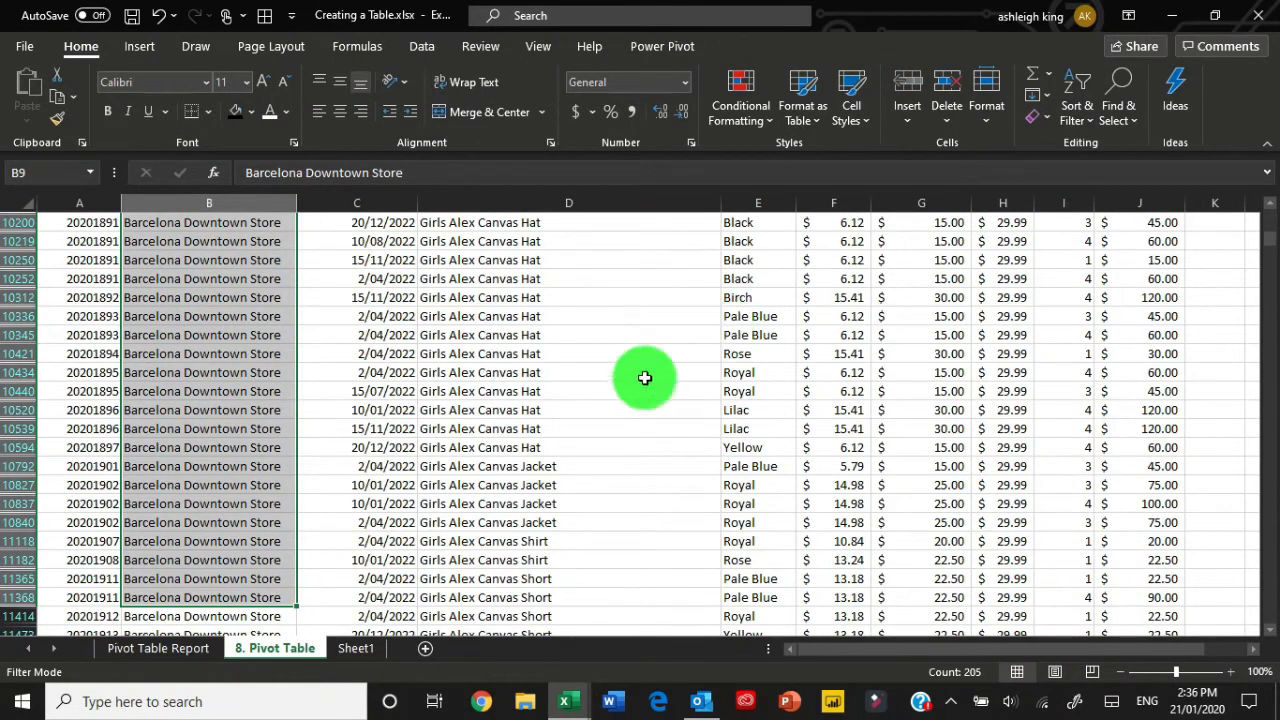
click(158, 648)
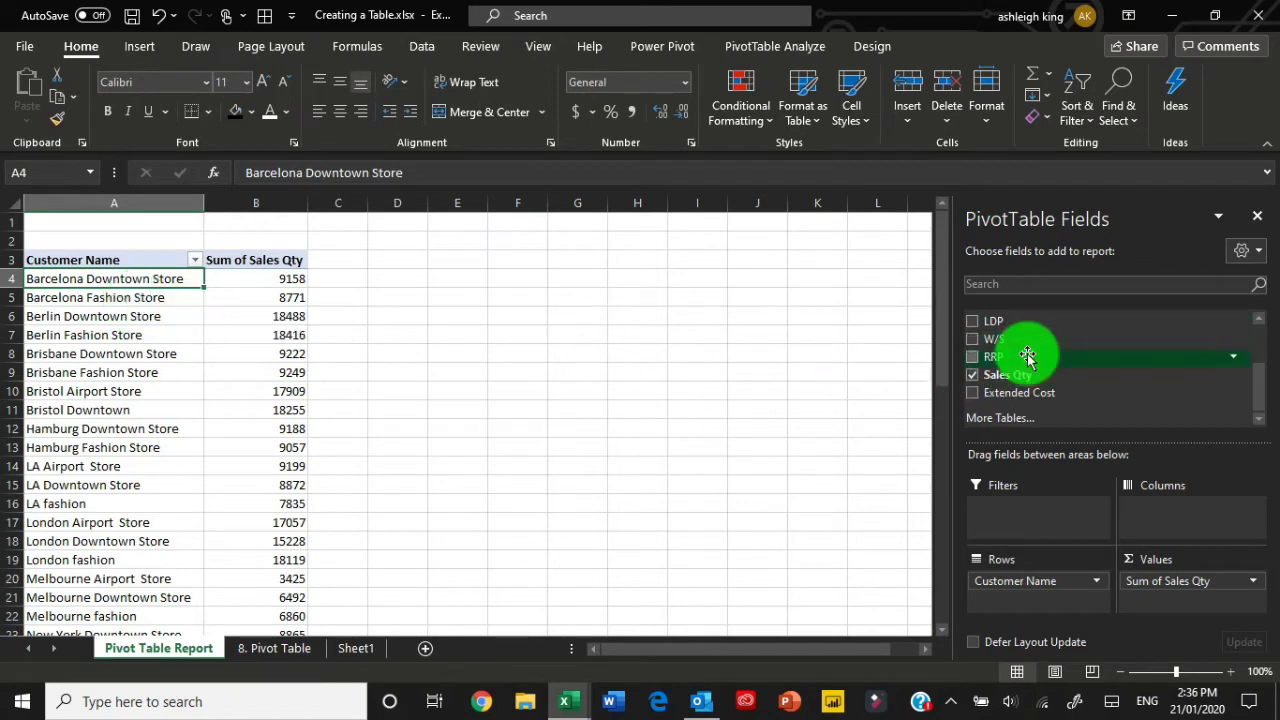
Replace Customer Name with Product Name in the PivotTable's rows and place Customer Name in its columns.
scroll(1027, 358, up, 3)
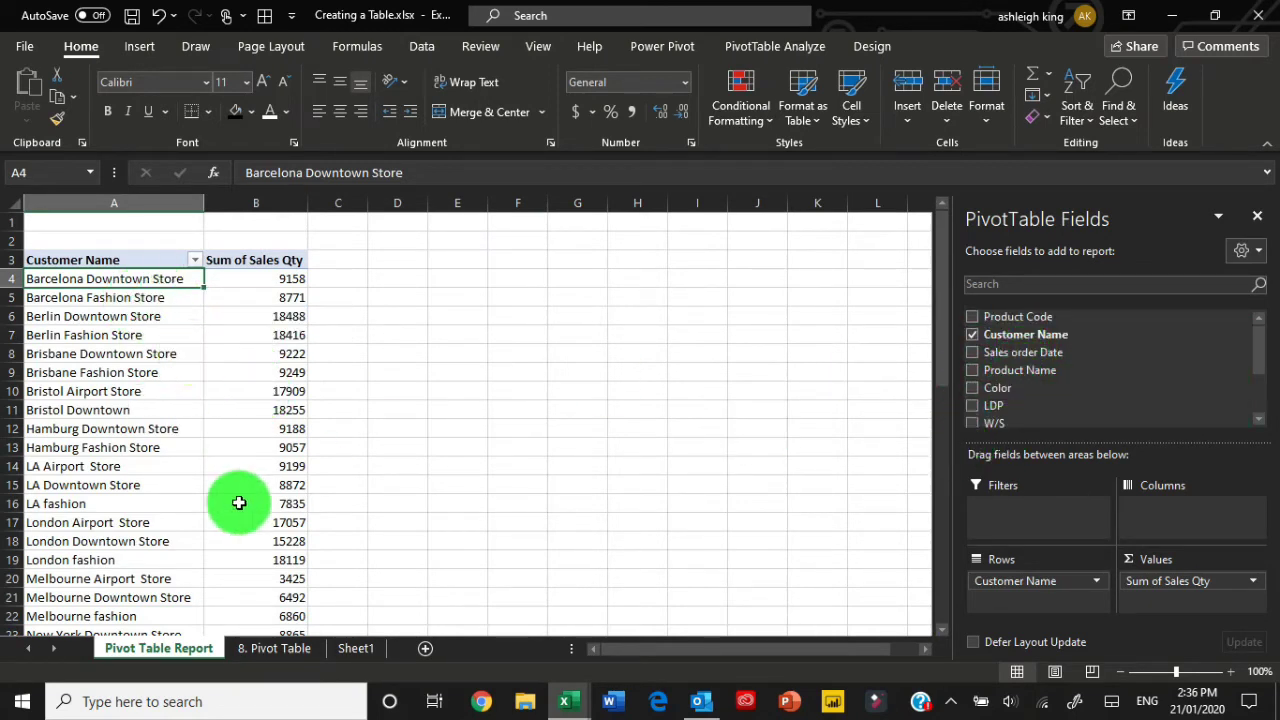
mouse_move(239, 503)
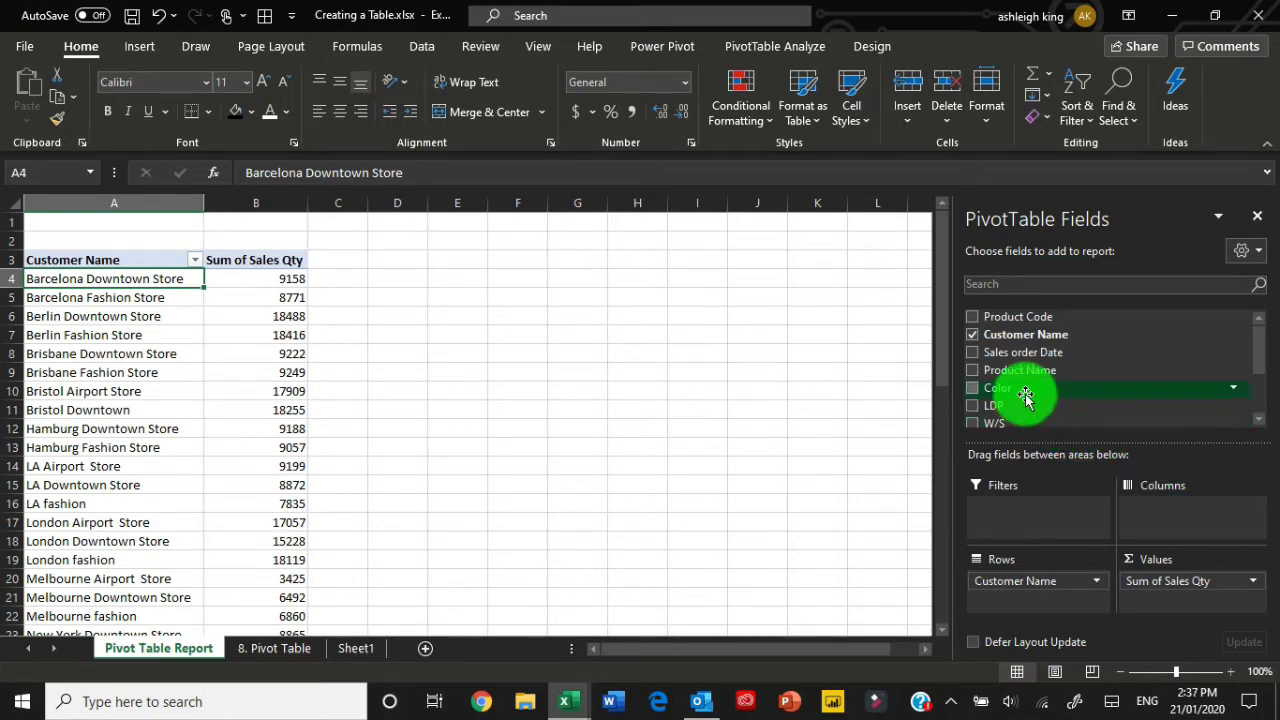
mouse_move(1025, 395)
mouse_down()
mouse_move(1014, 449)
mouse_move(1030, 585)
mouse_up()
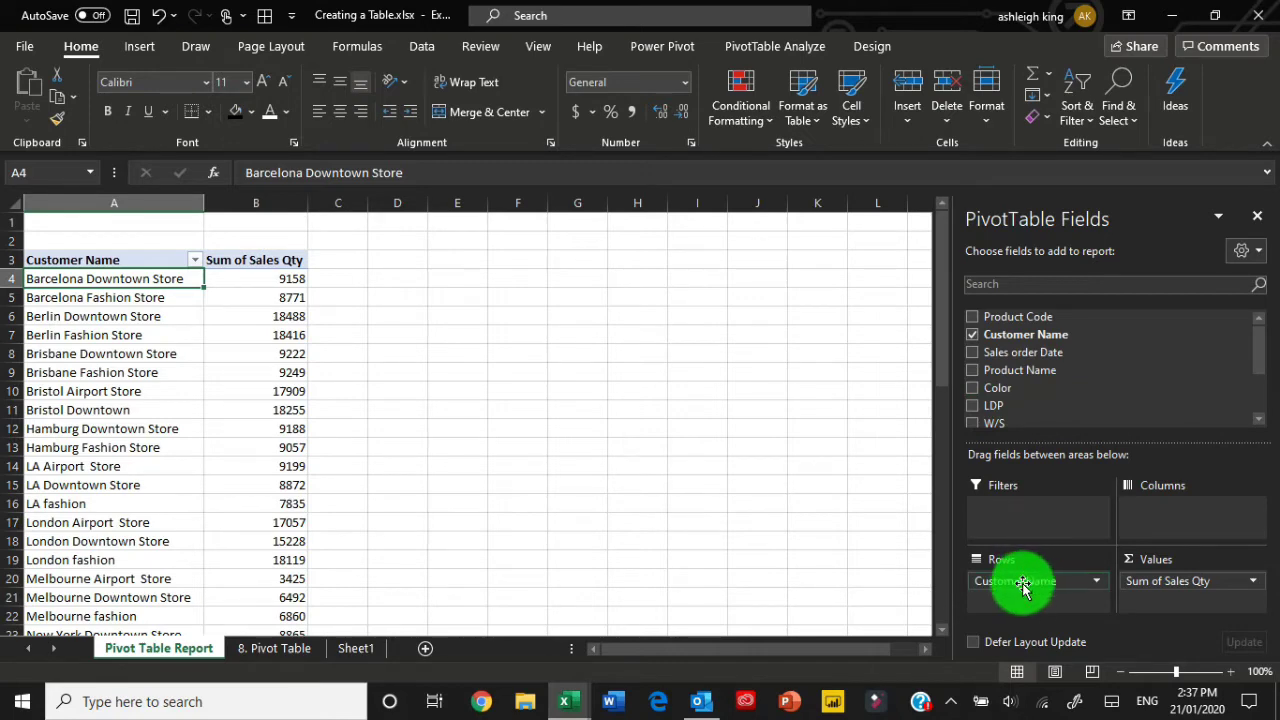
mouse_move(1022, 588)
mouse_down()
mouse_move(1014, 423)
mouse_move(1006, 563)
mouse_move(972, 350)
mouse_move(986, 366)
mouse_move(1006, 580)
mouse_up()
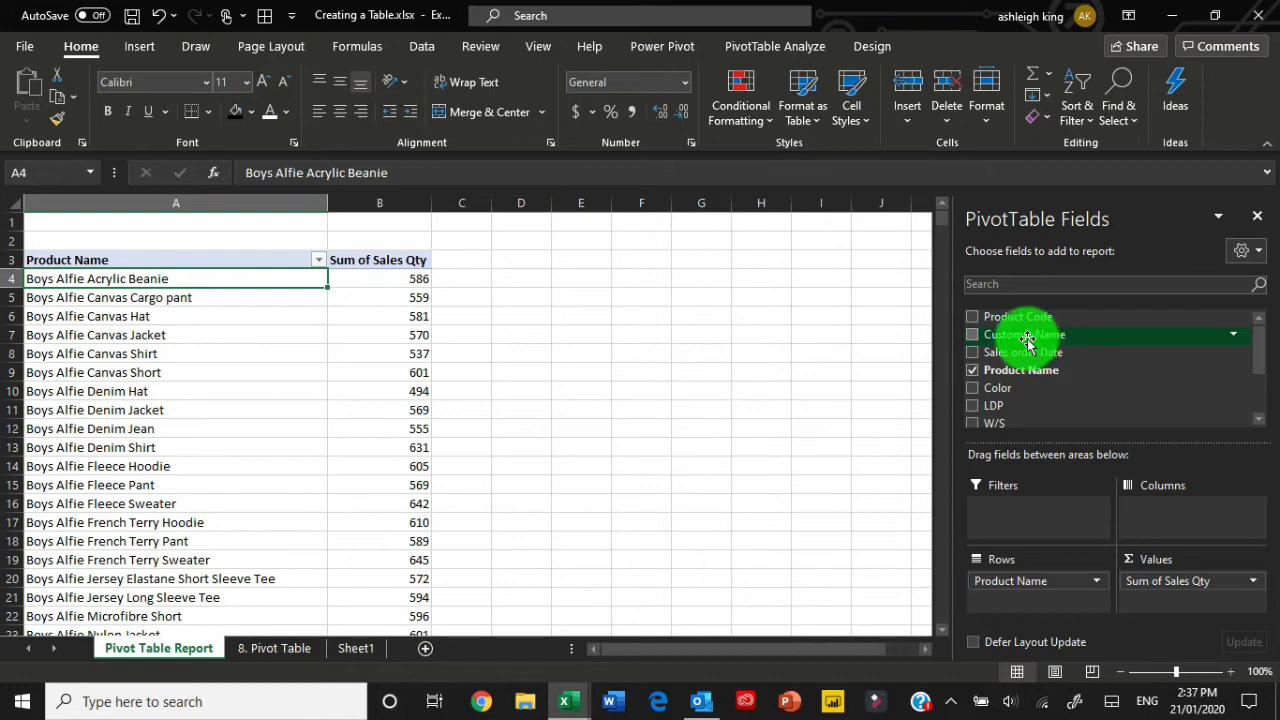
drag(1027, 340, 1152, 512)
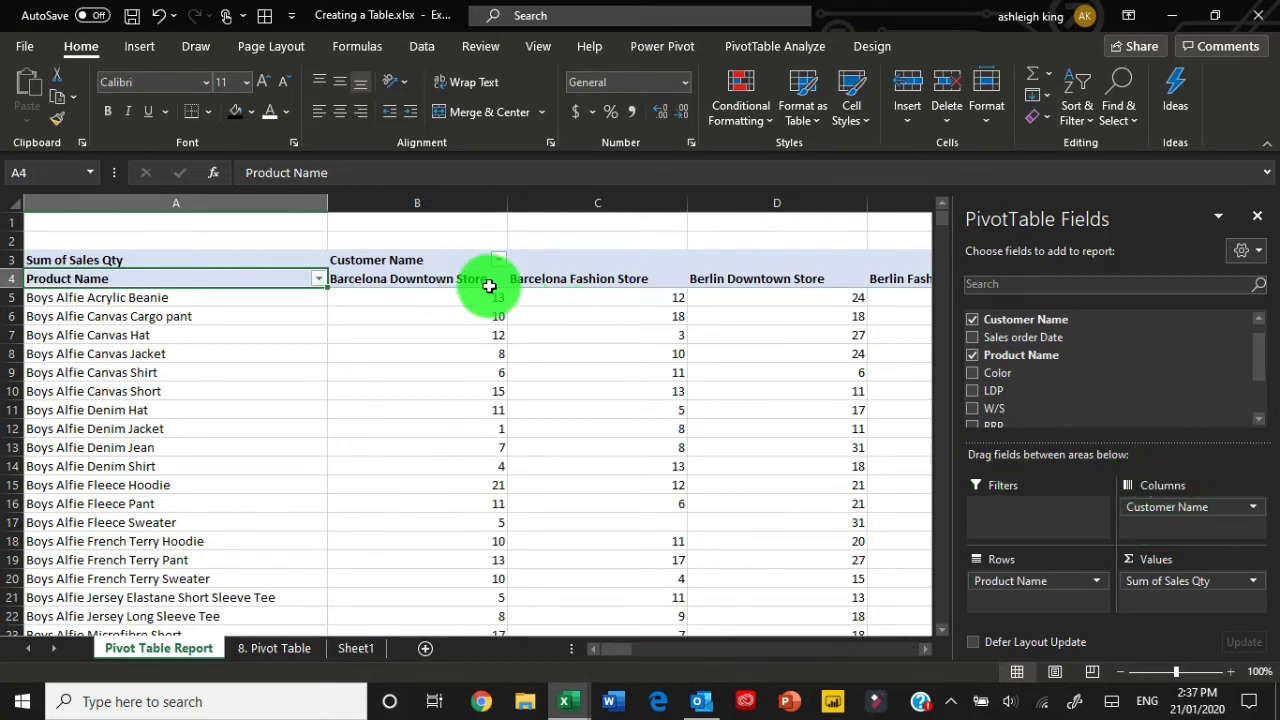
Examine the store columns of the PivotTable and the Boys Alfie Acrylic Beanie sales quantities across the stores.
click(443, 205)
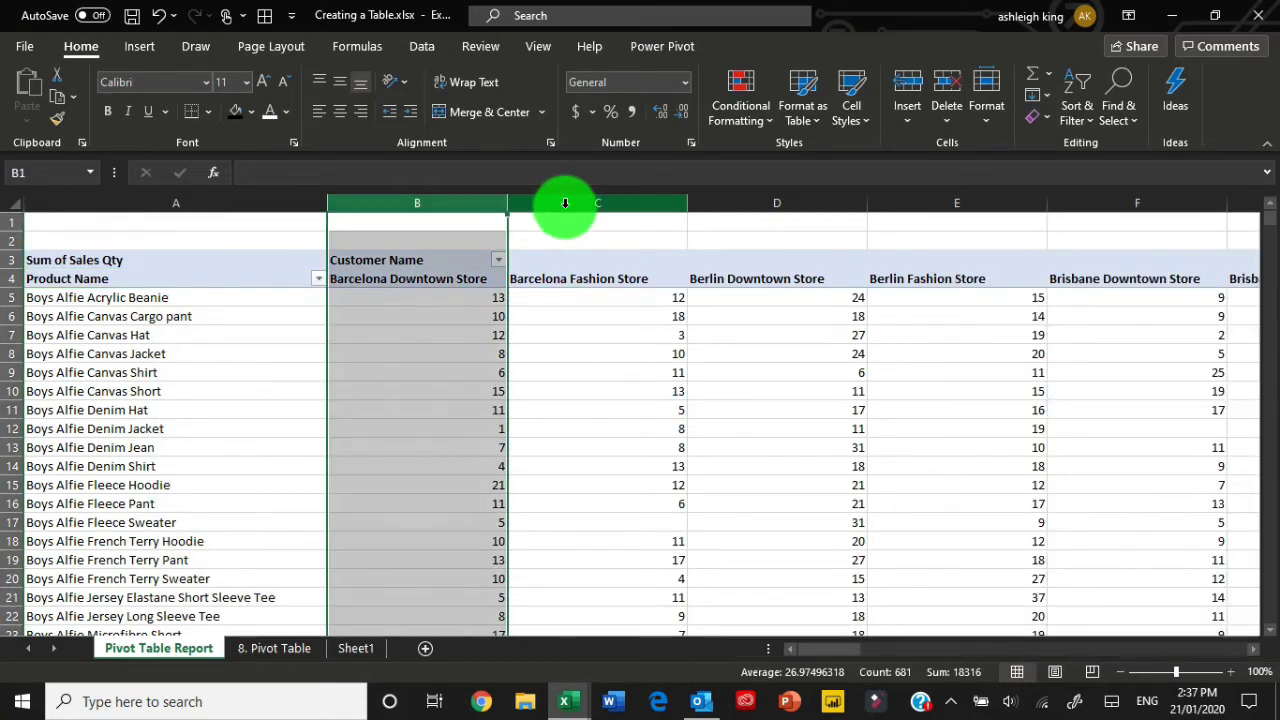
click(600, 204)
click(759, 207)
click(894, 205)
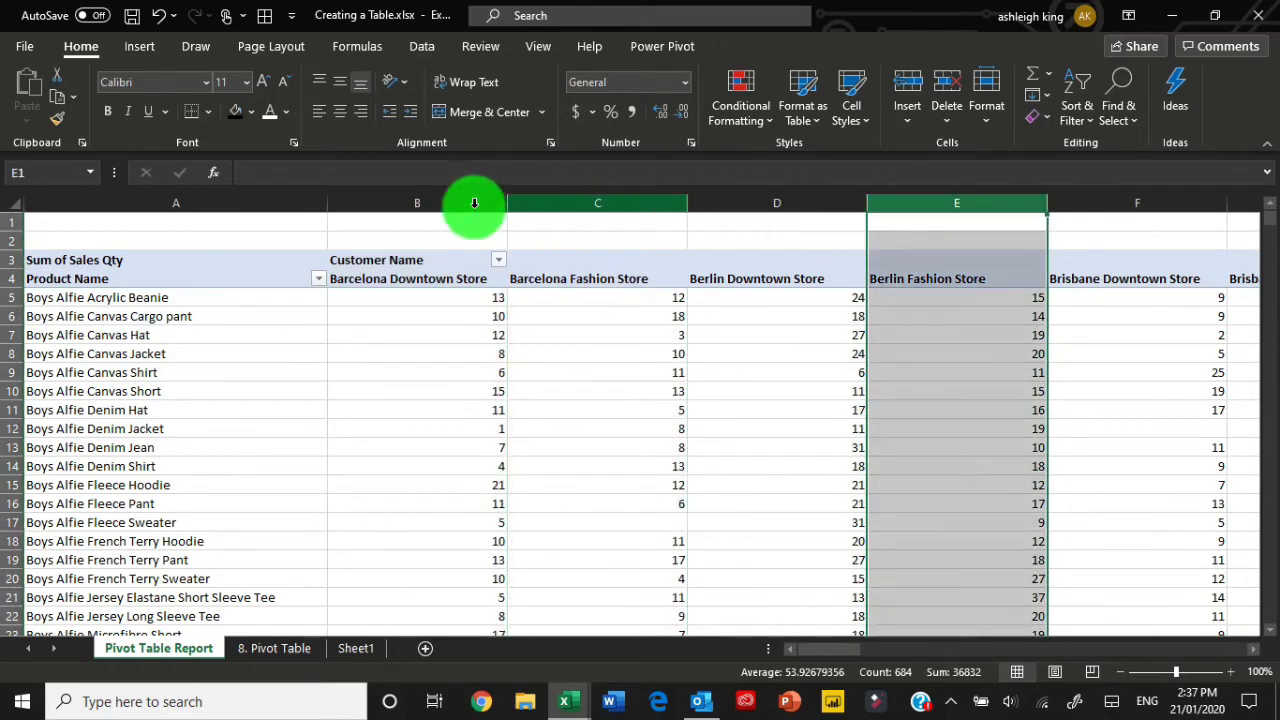
click(434, 302)
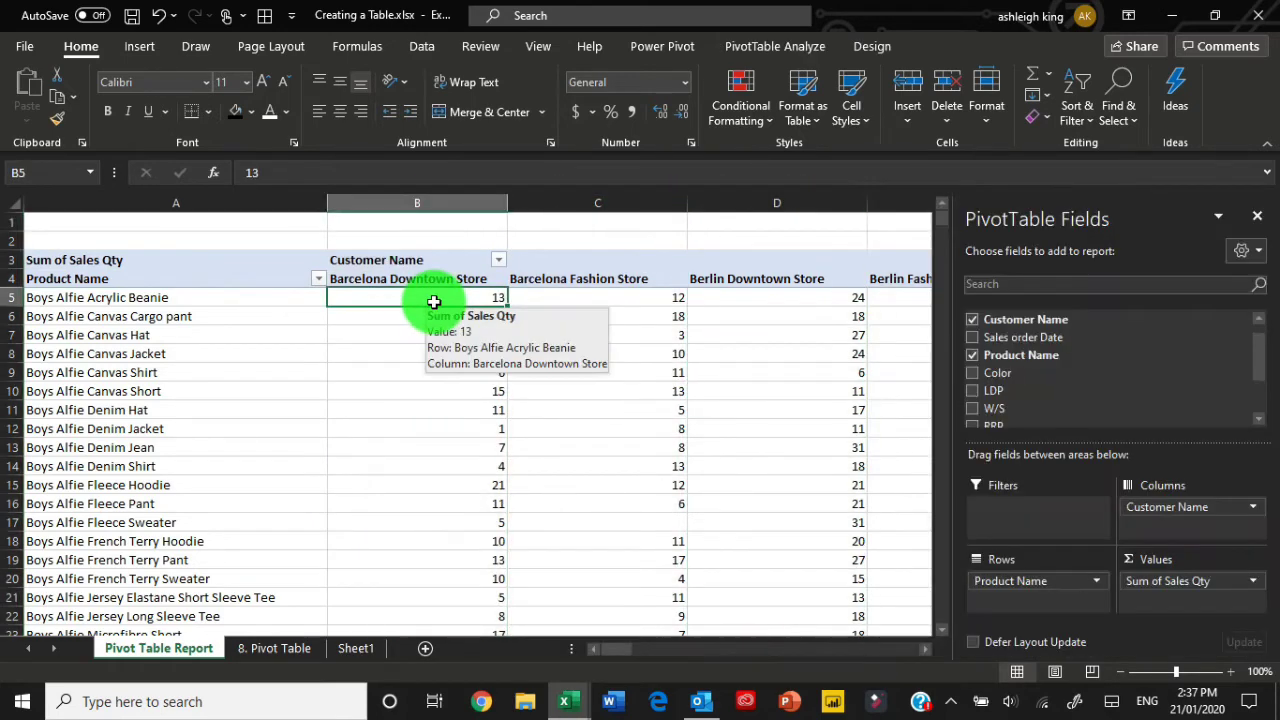
click(144, 297)
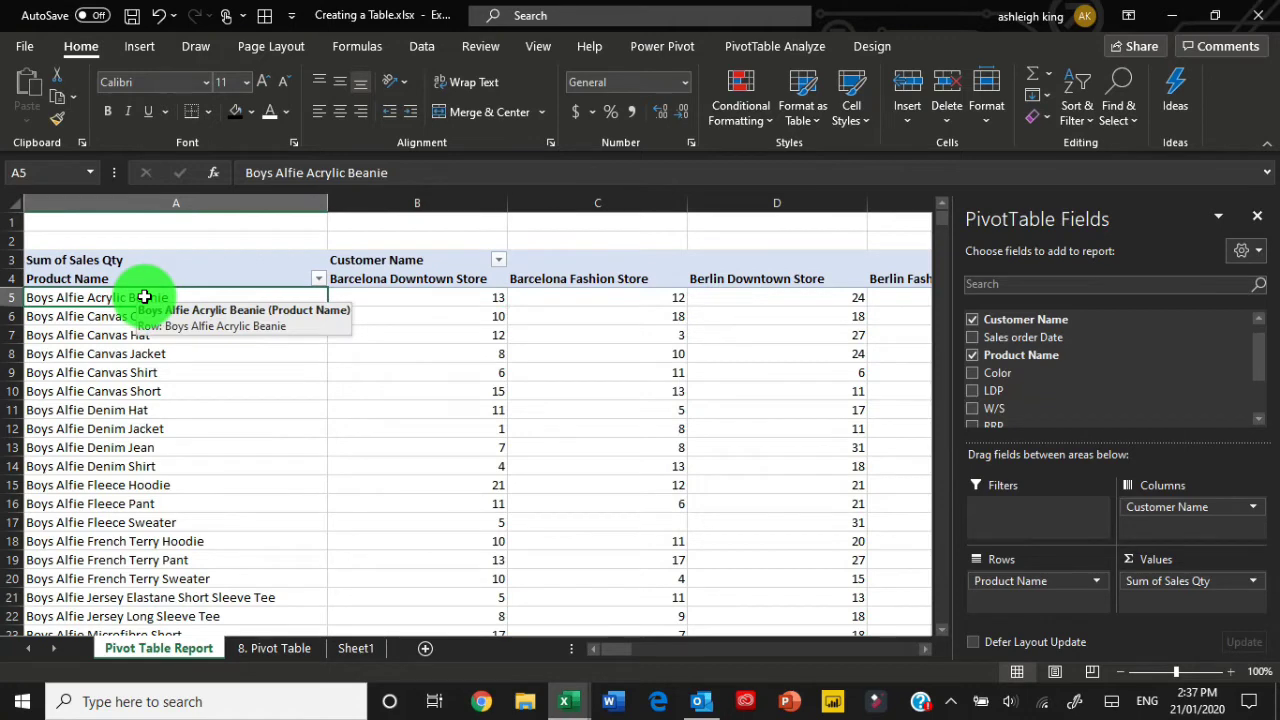
click(440, 298)
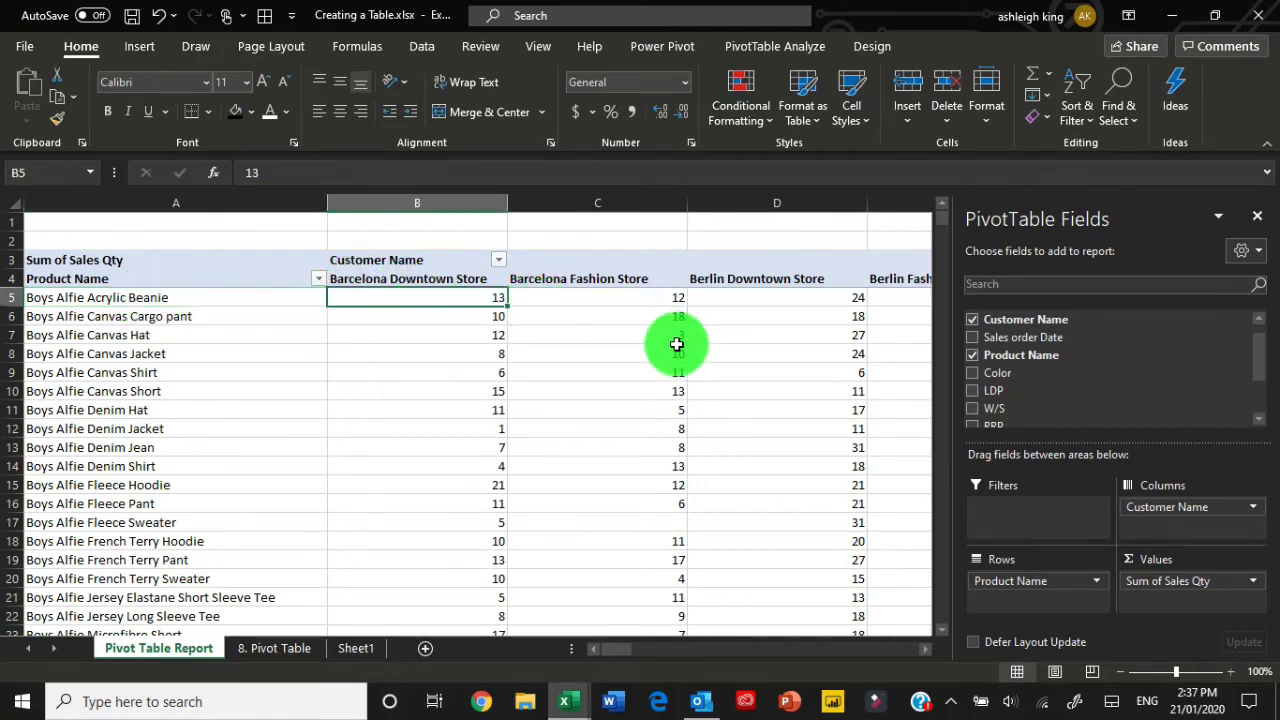
key(Right)
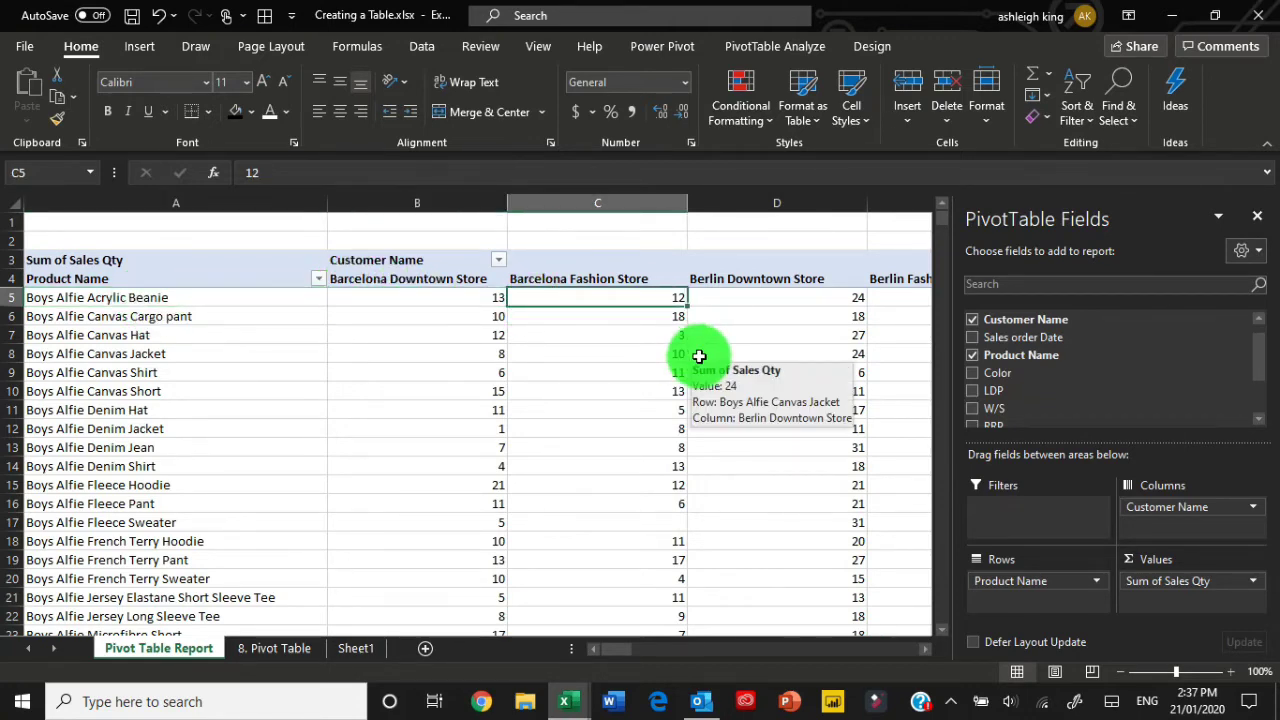
key(Right)
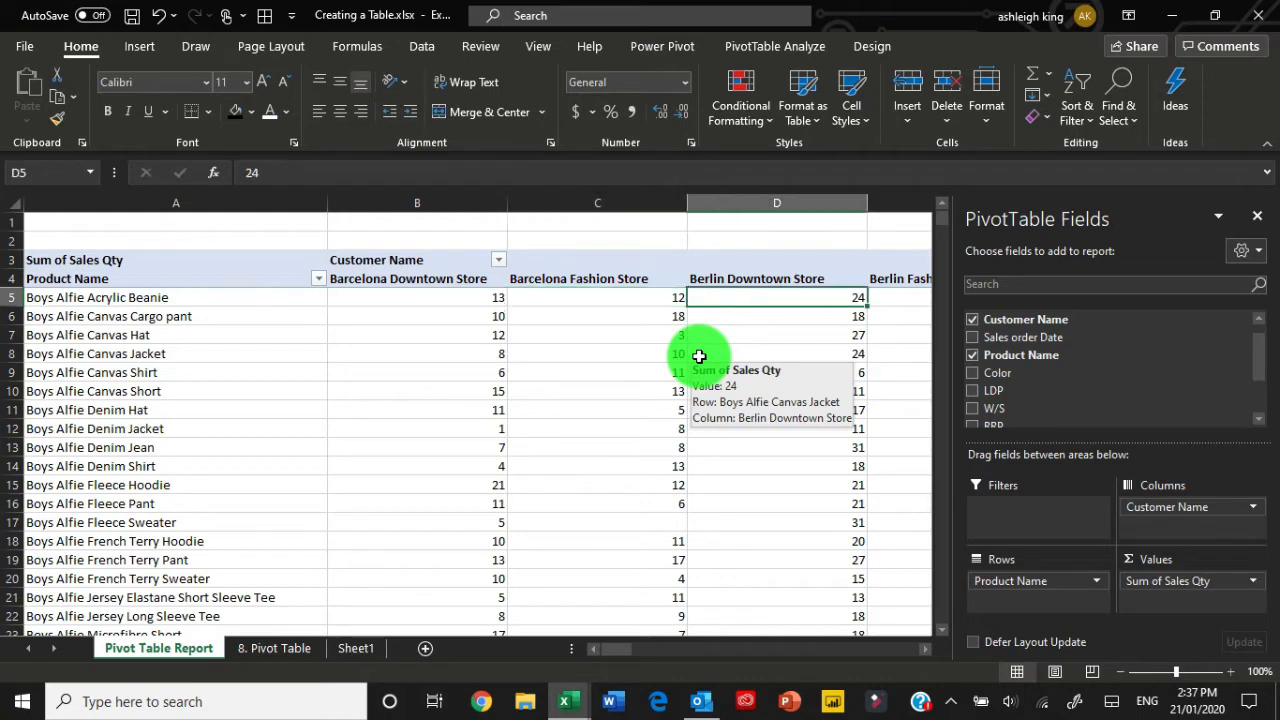
key(Right)
key(Left)
key(Left)
key(Left)
key(Left)
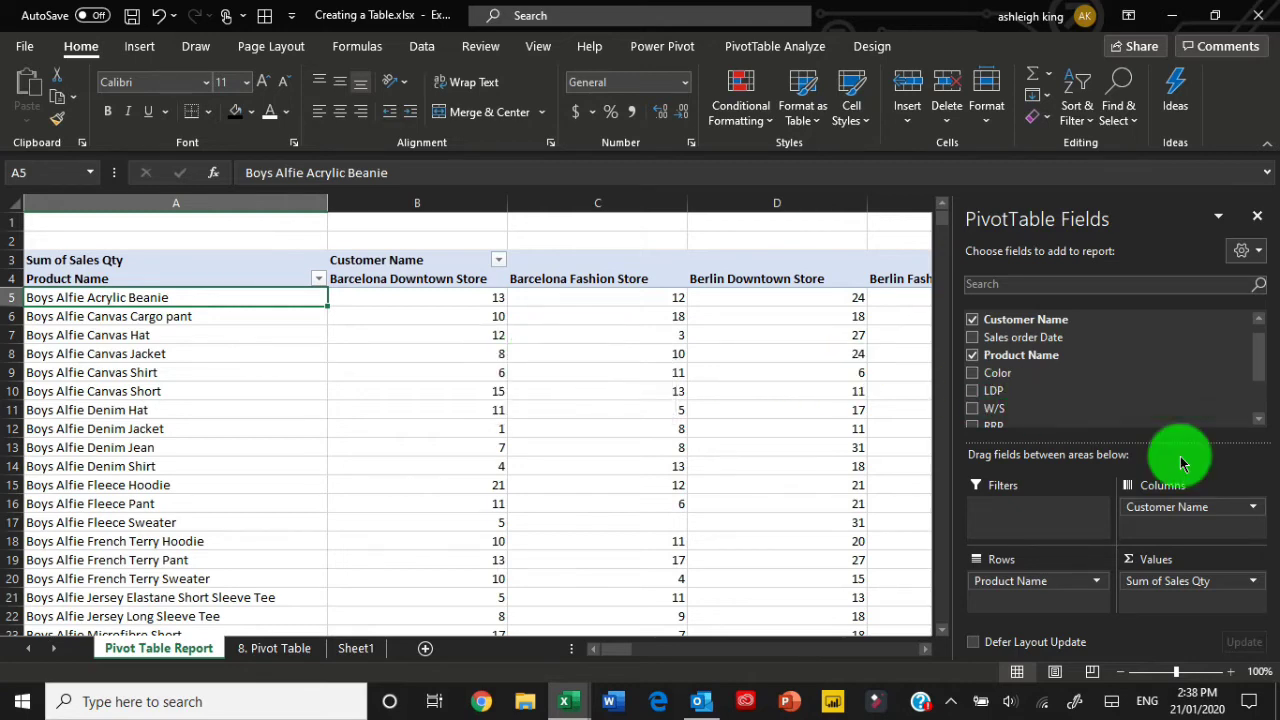
click(1253, 508)
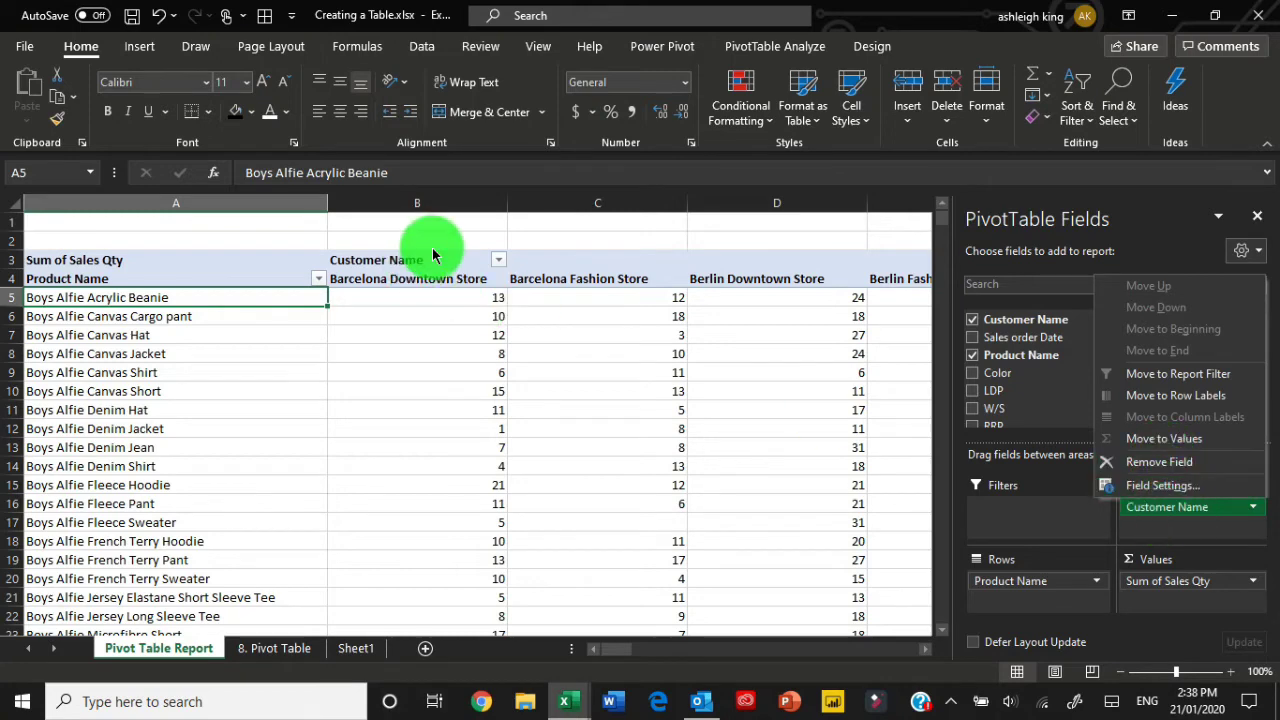
click(425, 286)
click(423, 297)
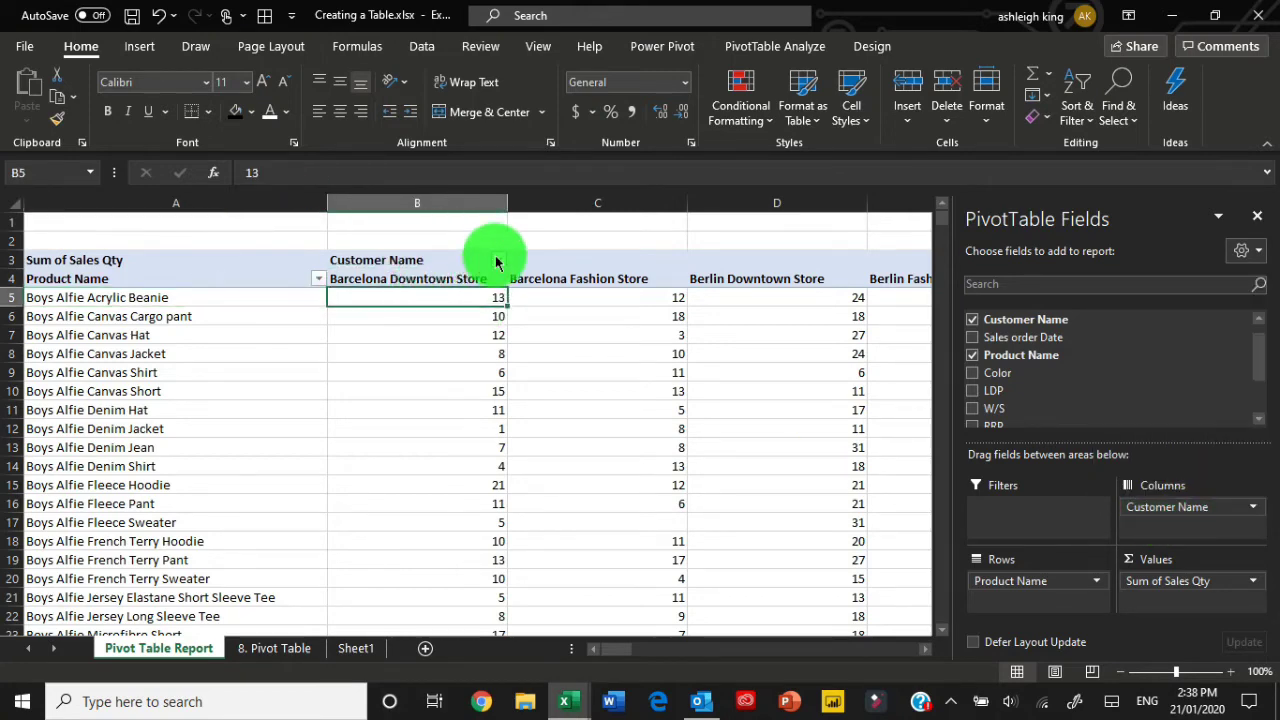
Filter the PivotTable's Customer Name columns to Barcelona Downtown Store and Barcelona Fashion Store.
click(497, 261)
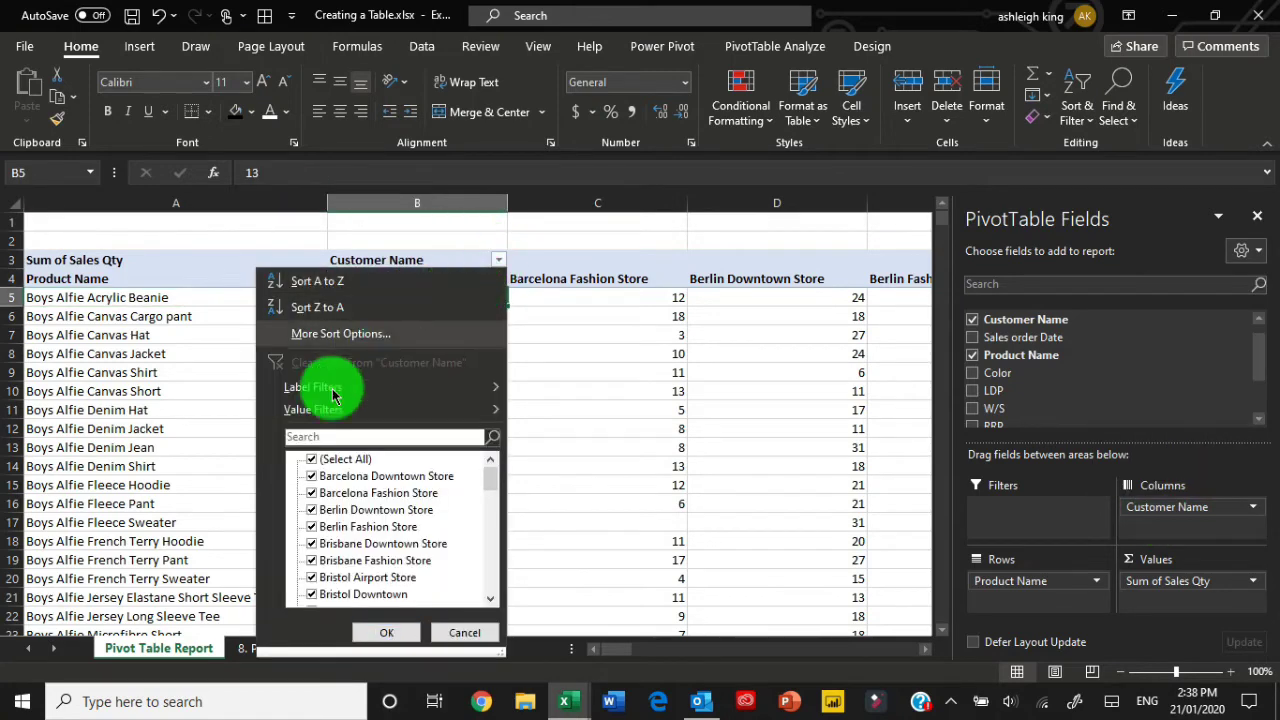
click(311, 476)
click(311, 493)
click(386, 632)
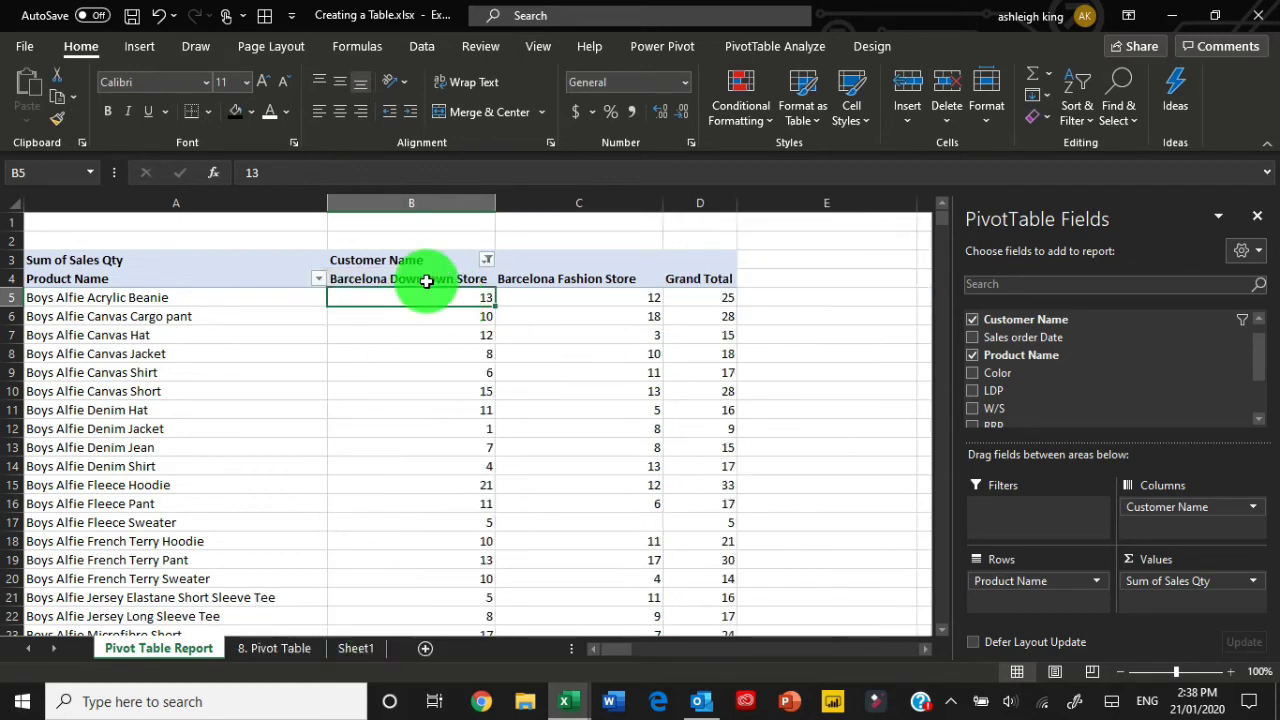
Centre the contents of columns B and C of the PivotTable report.
drag(437, 203, 655, 228)
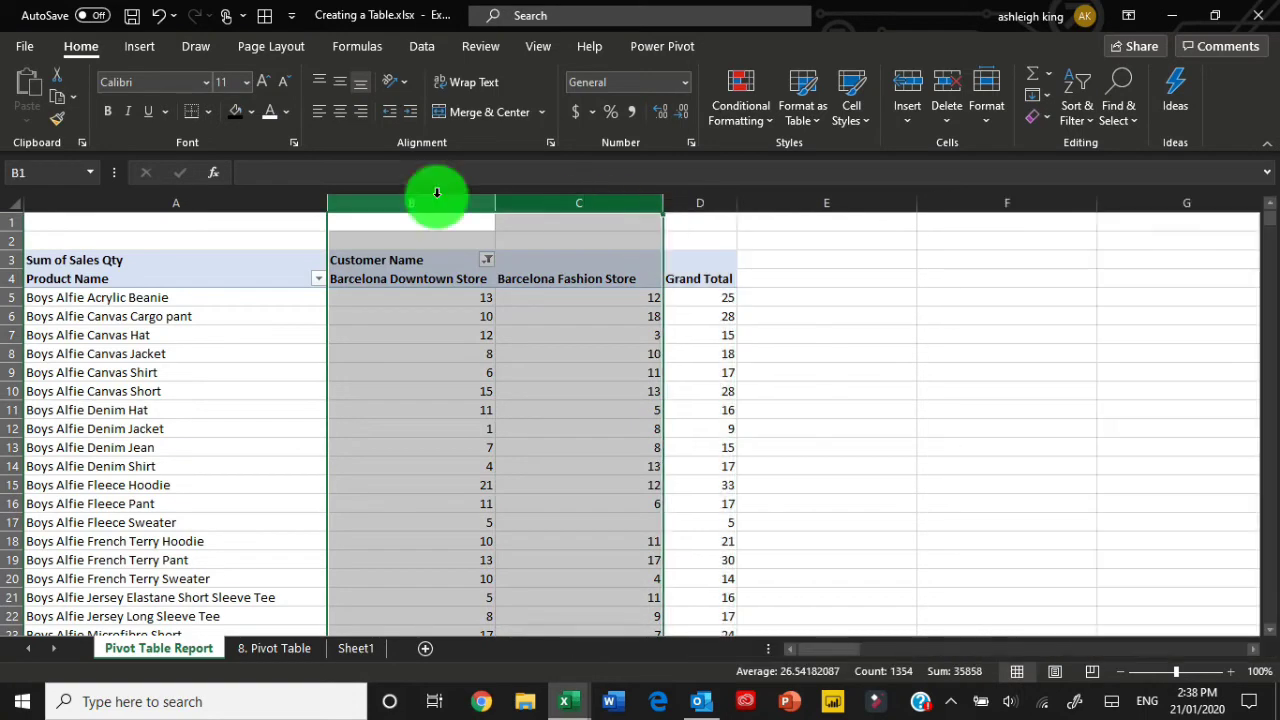
click(339, 113)
click(667, 300)
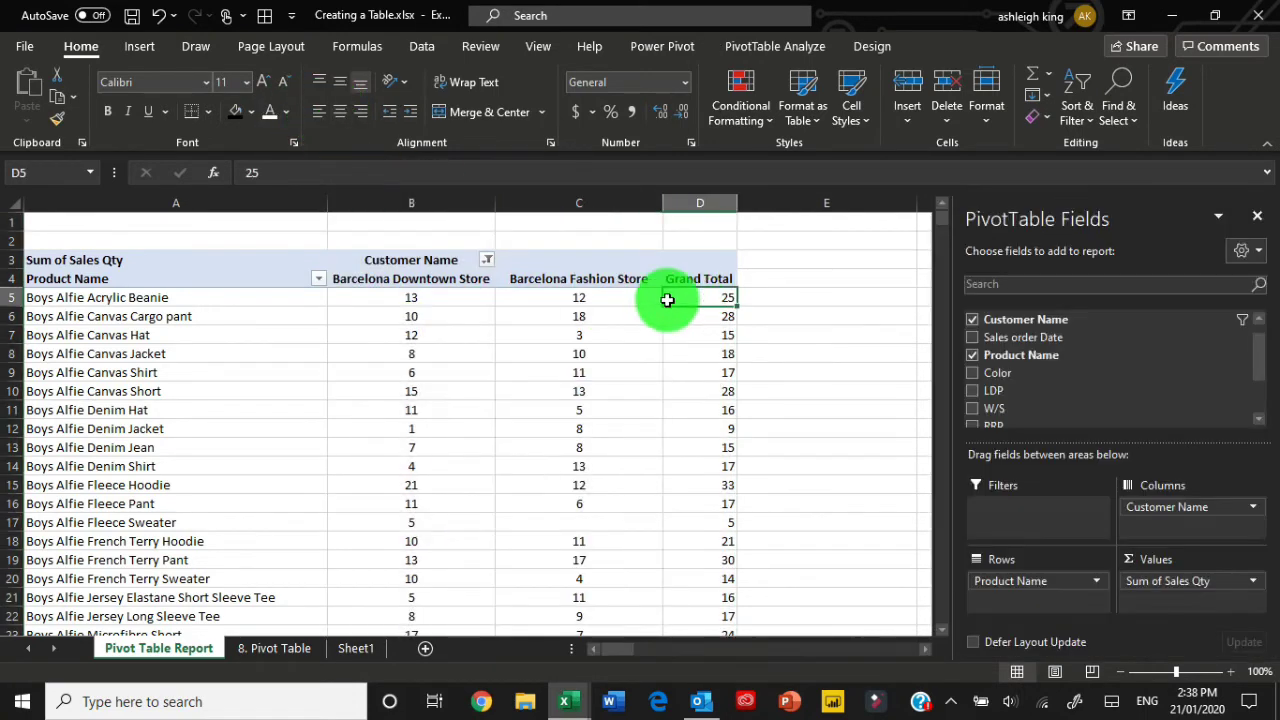
Add W/S to the PivotTable's values ahead of Sales Qty.
click(354, 298)
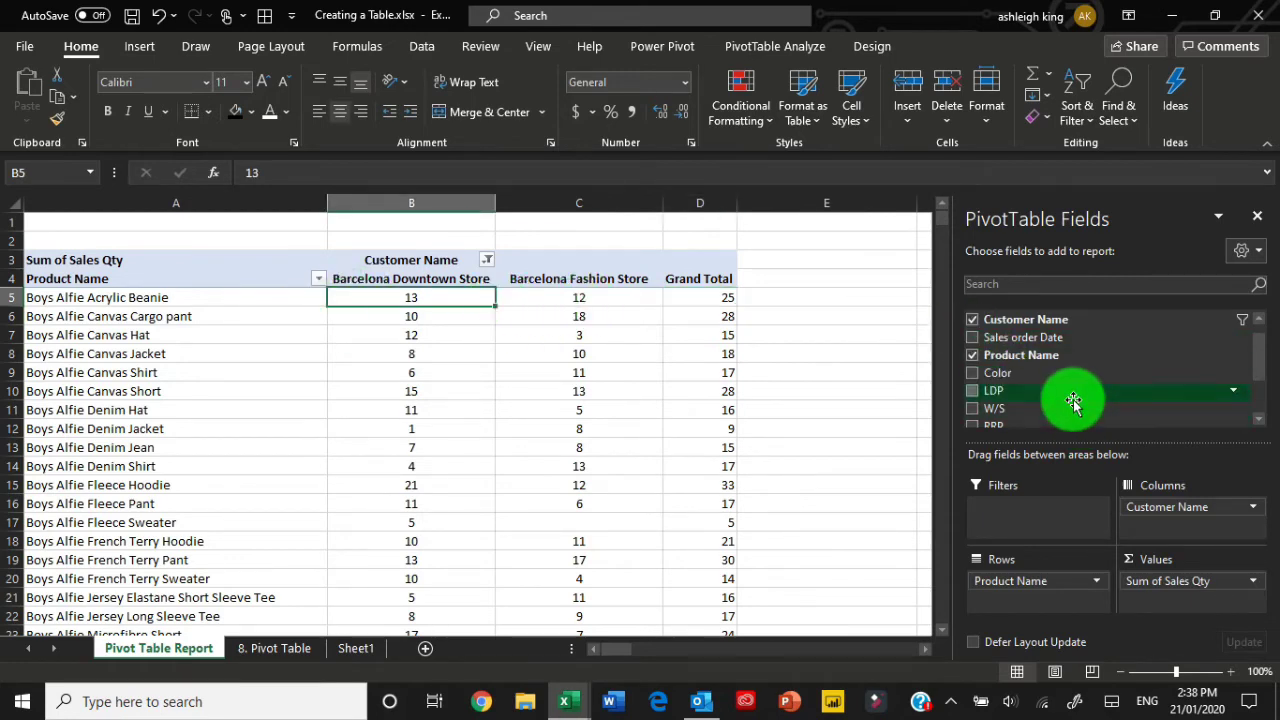
scroll(1072, 405, down, 1)
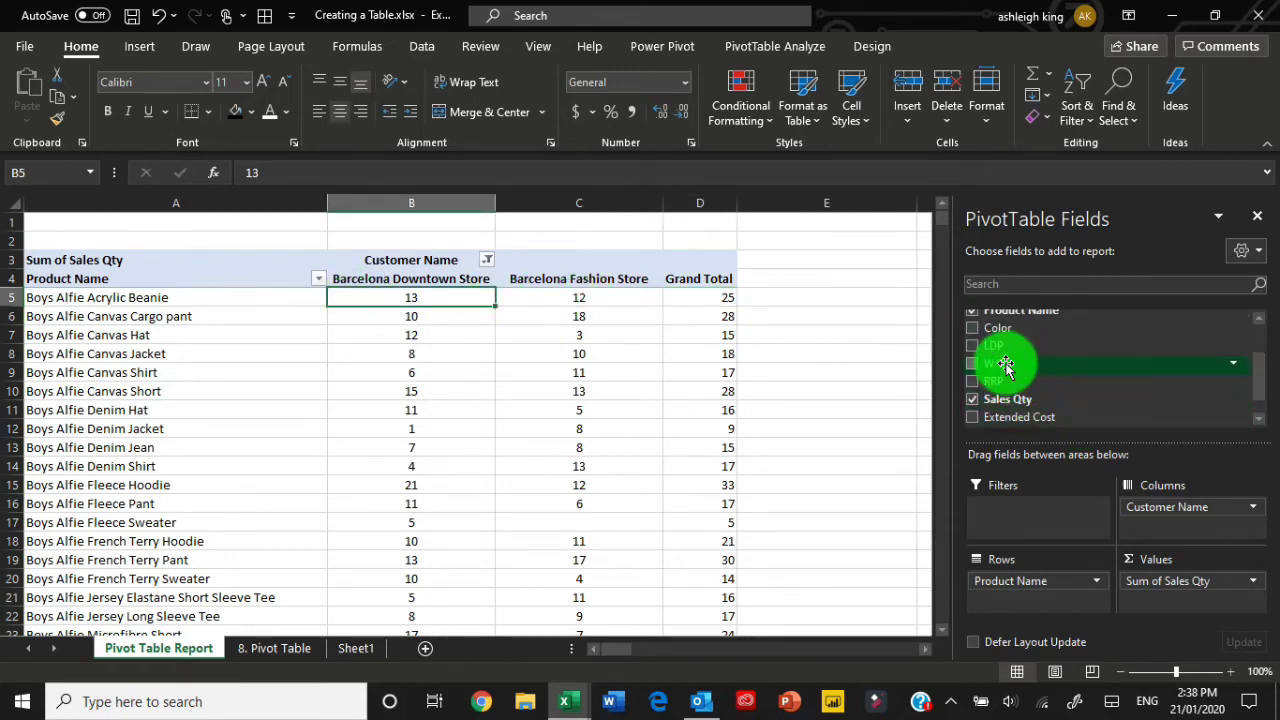
drag(1005, 367, 1162, 578)
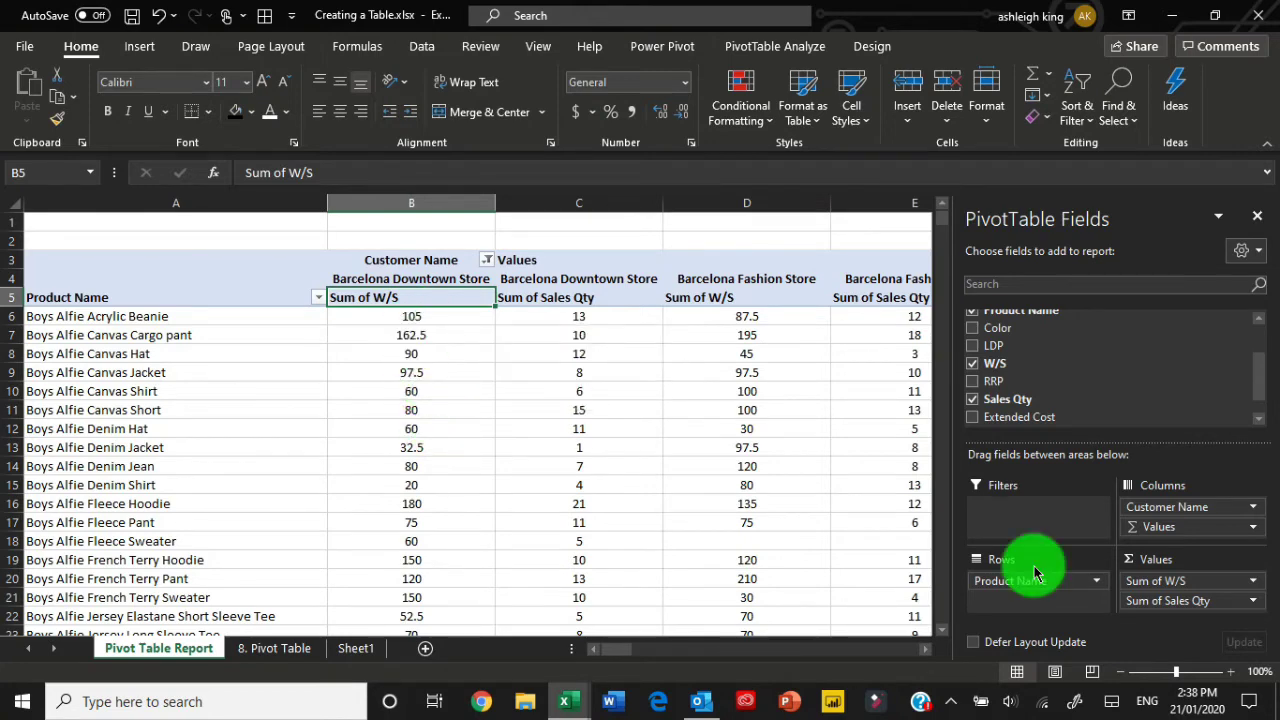
Format the Sum of W/S values as Currency with 2 decimal places and the $ symbol.
click(1252, 588)
click(1210, 557)
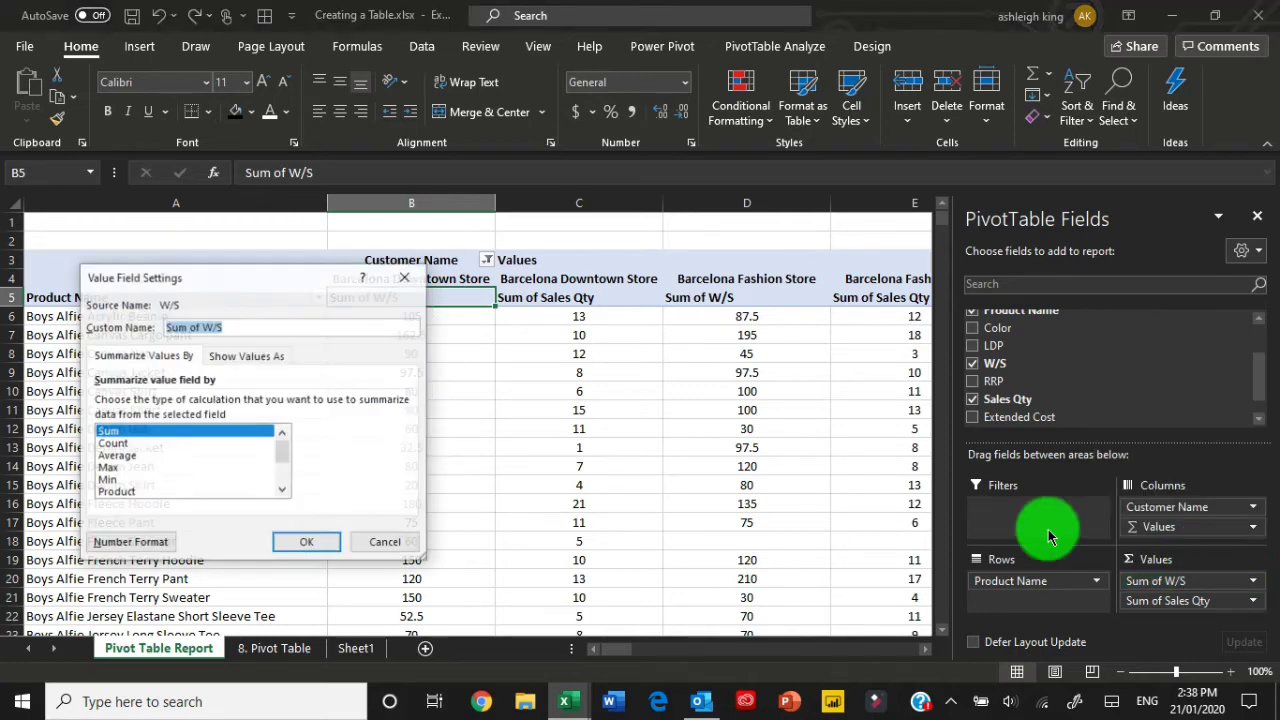
click(105, 542)
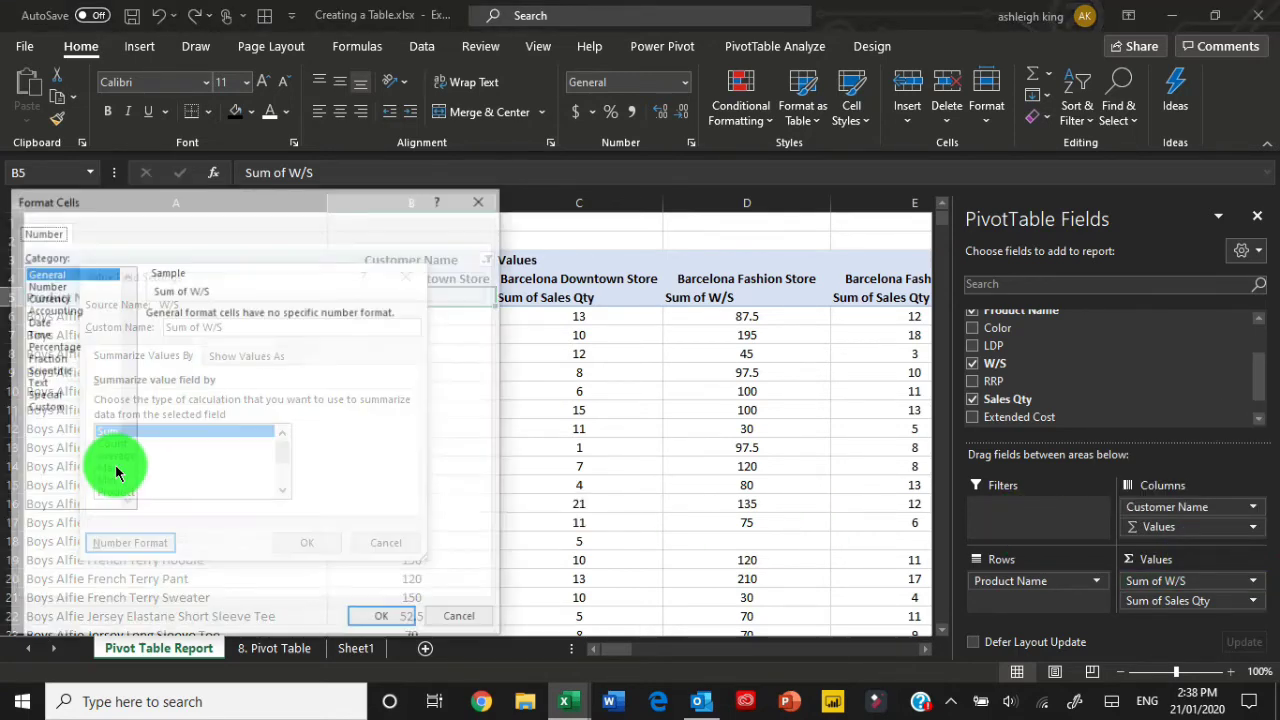
click(46, 297)
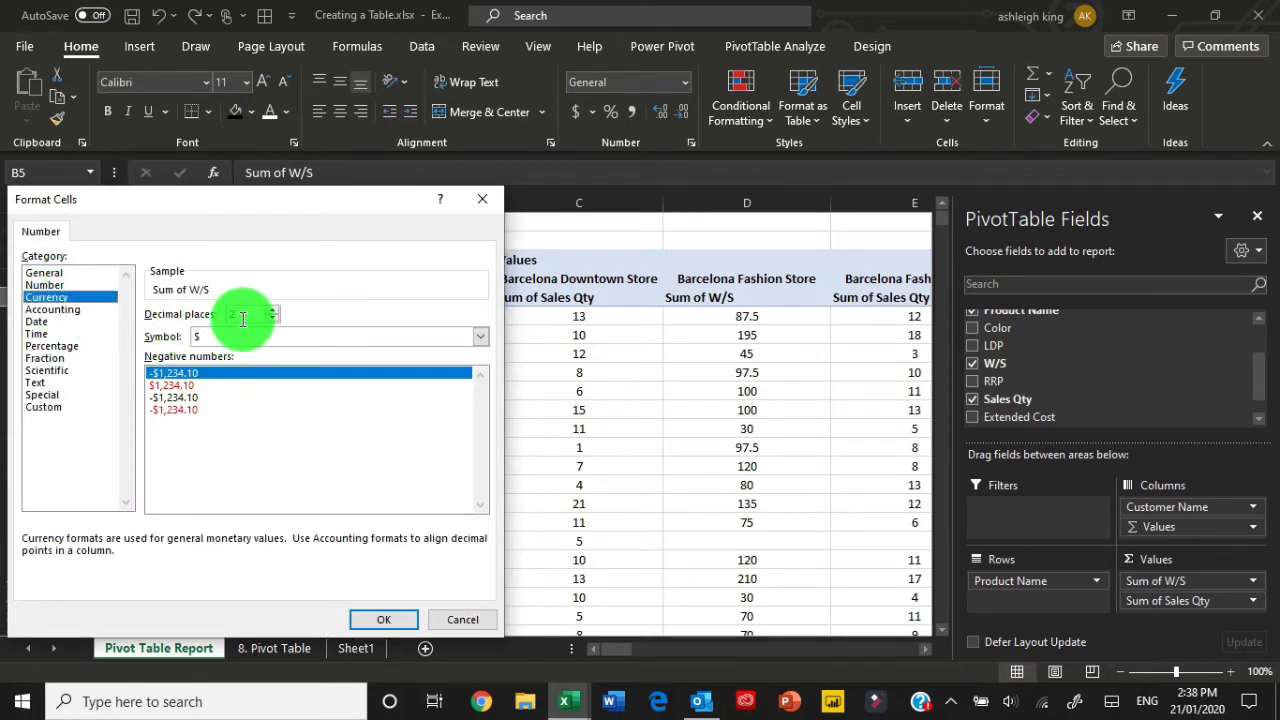
click(365, 620)
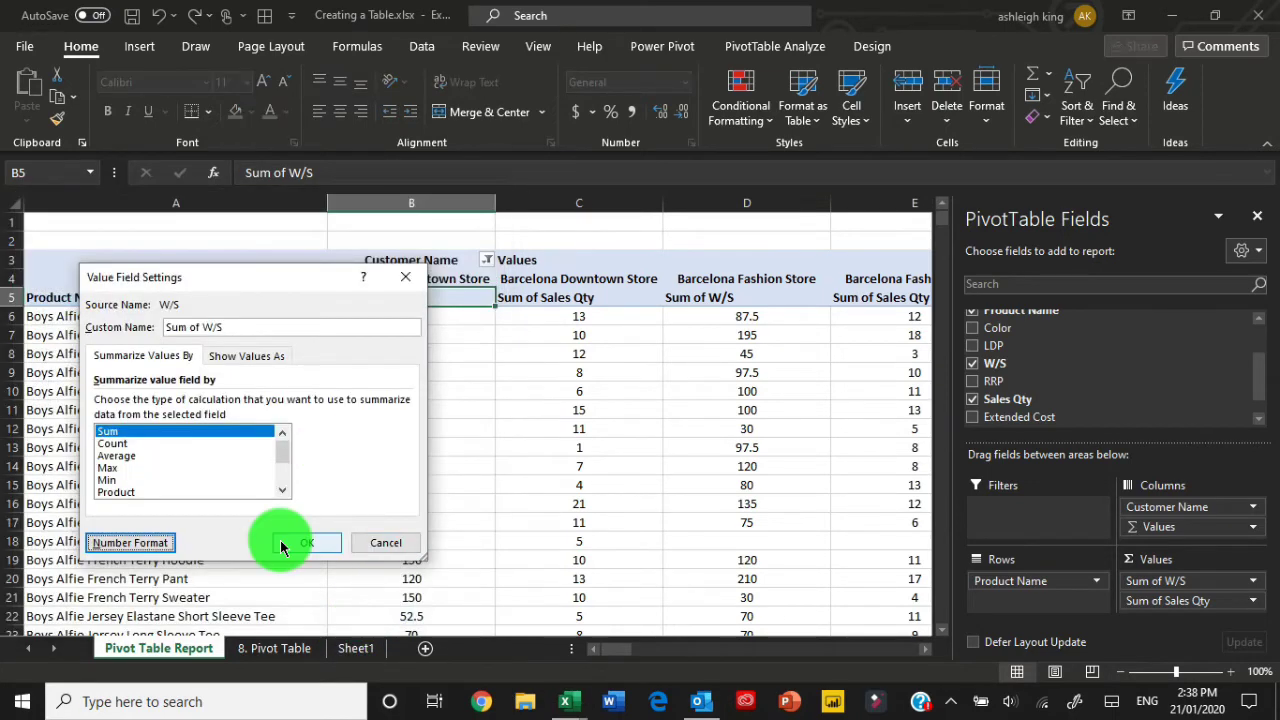
click(302, 540)
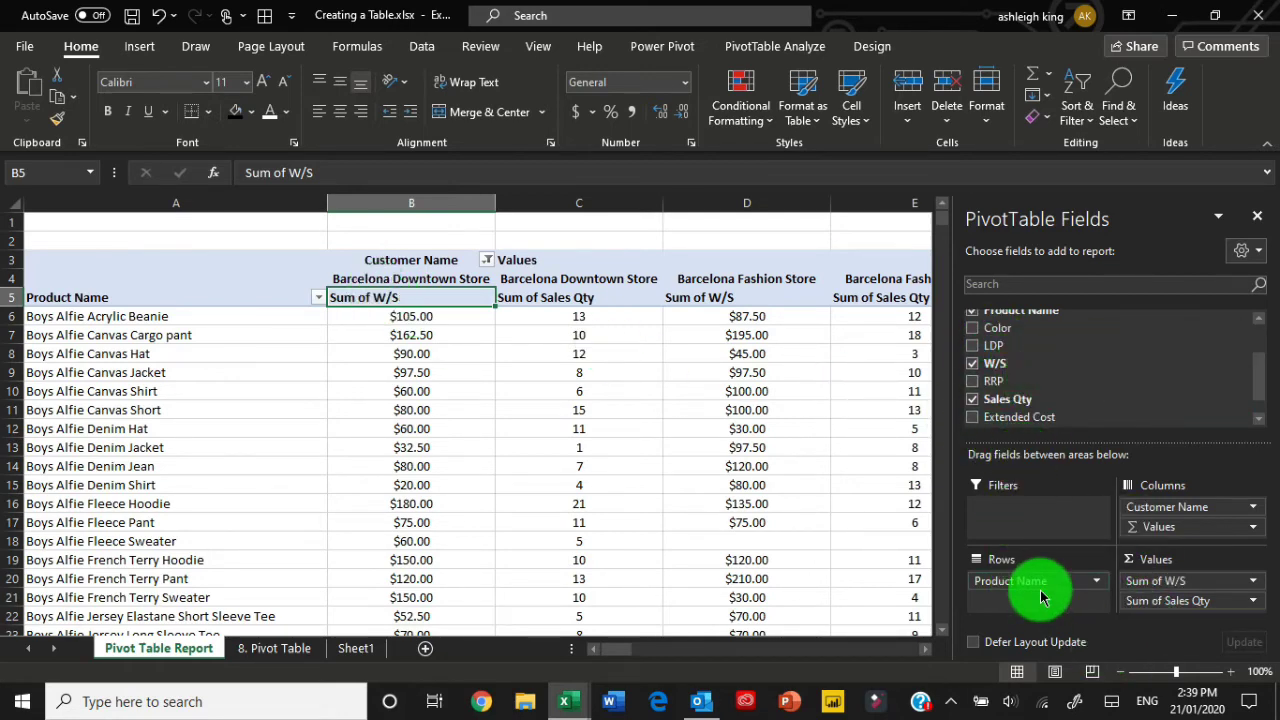
Remove Product Name from the PivotTable's rows and examine each Barcelona store's W/S and Sales Qty totals.
drag(1036, 588, 1055, 378)
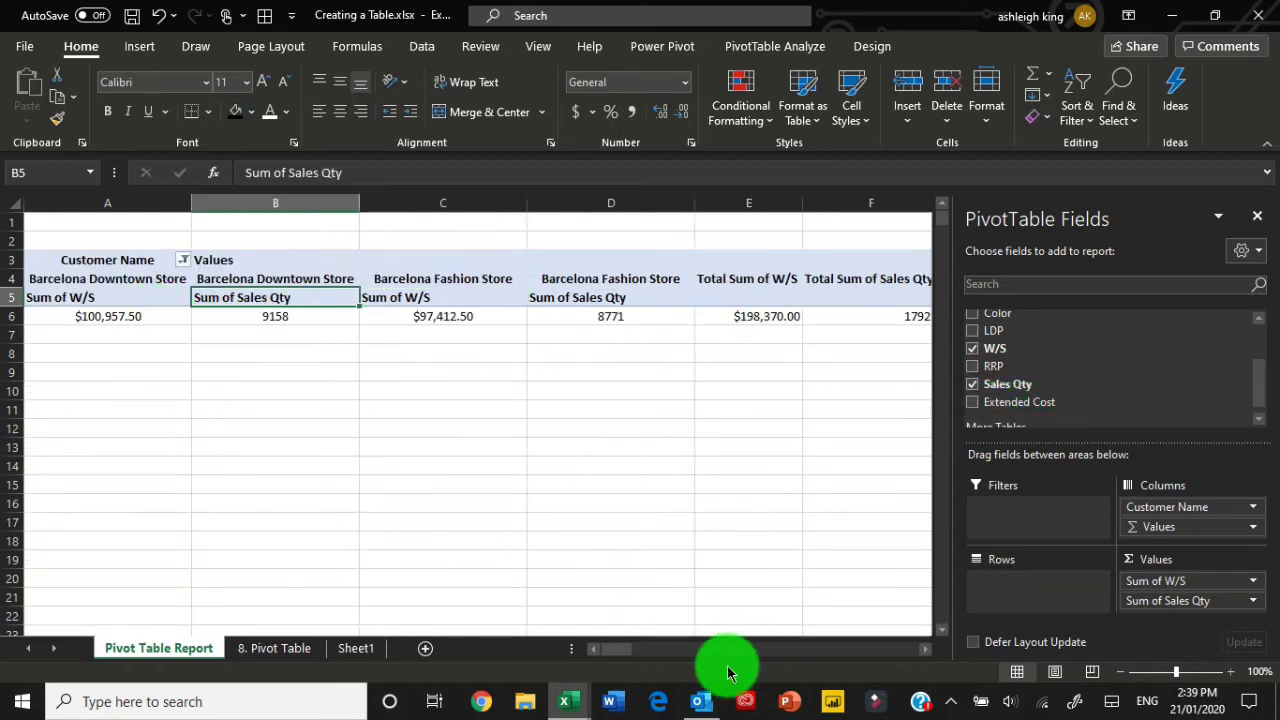
click(137, 316)
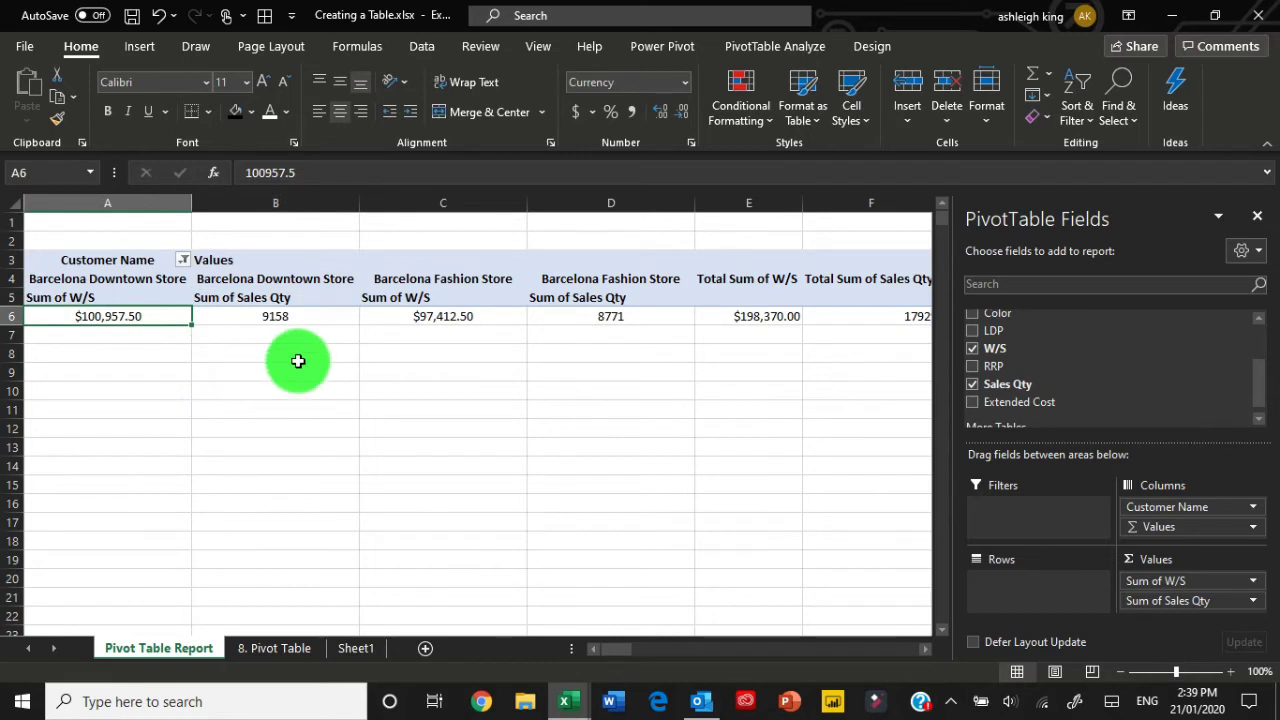
click(405, 318)
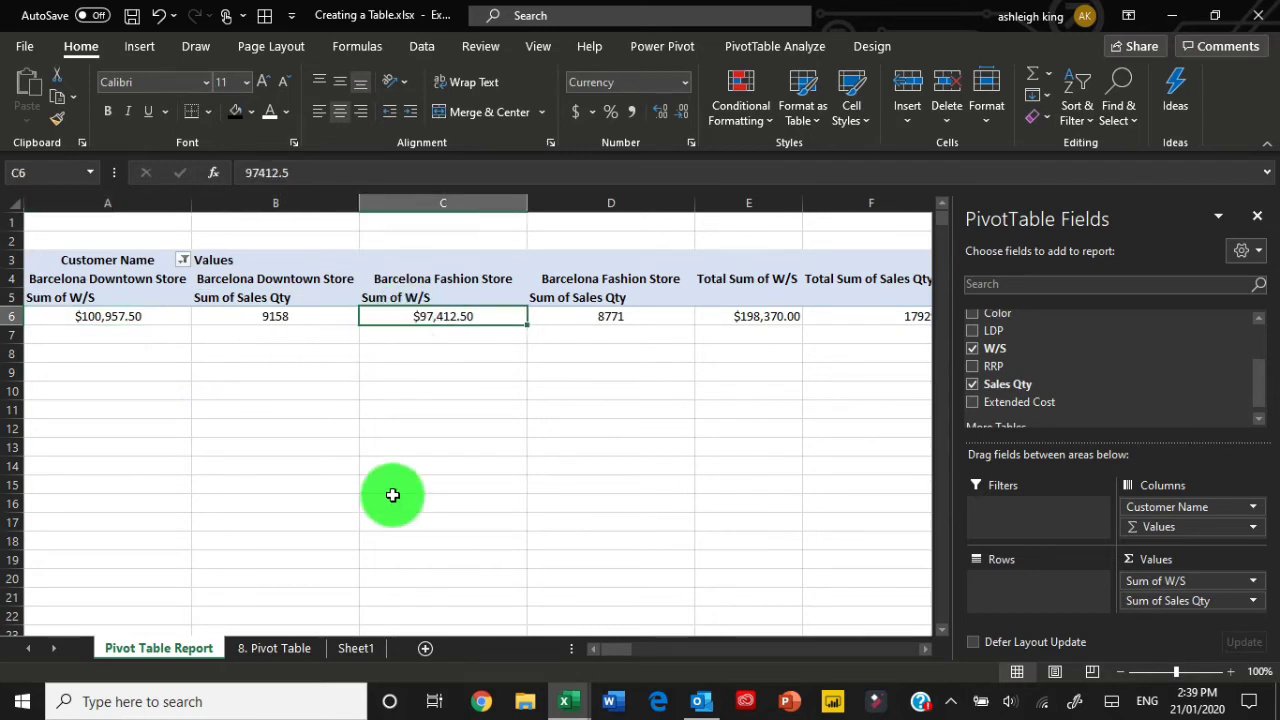
click(284, 318)
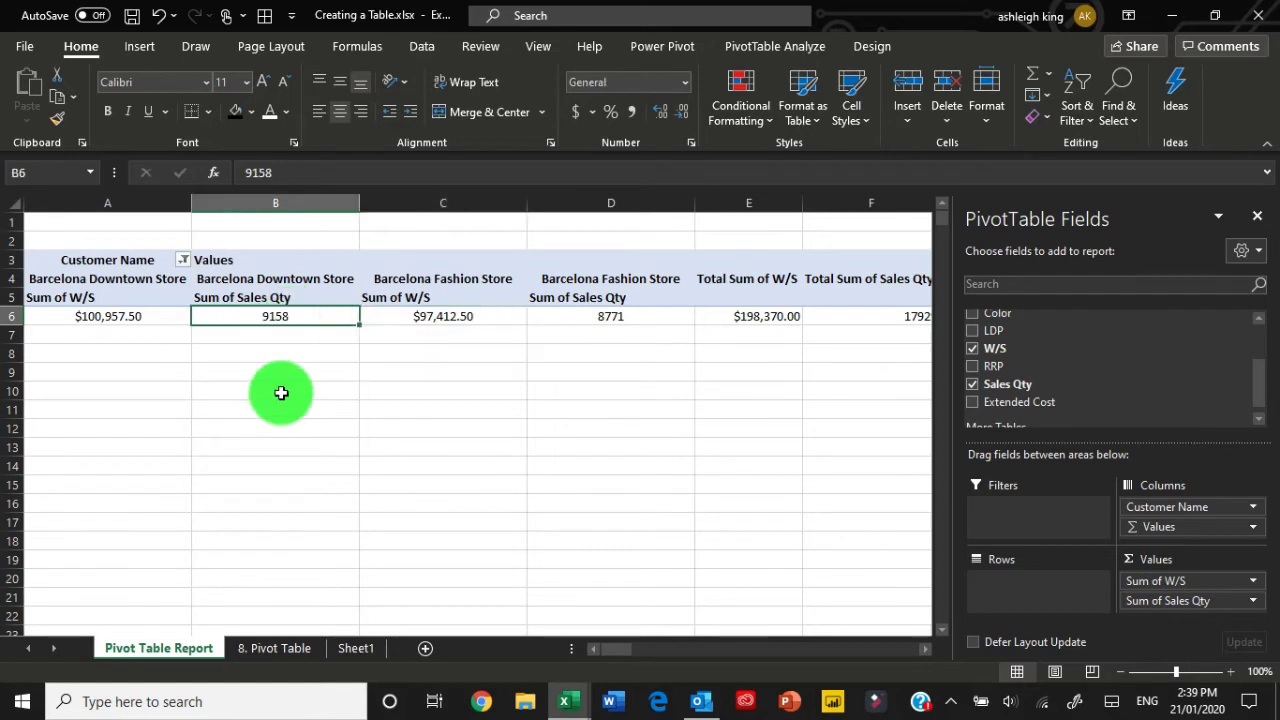
click(622, 314)
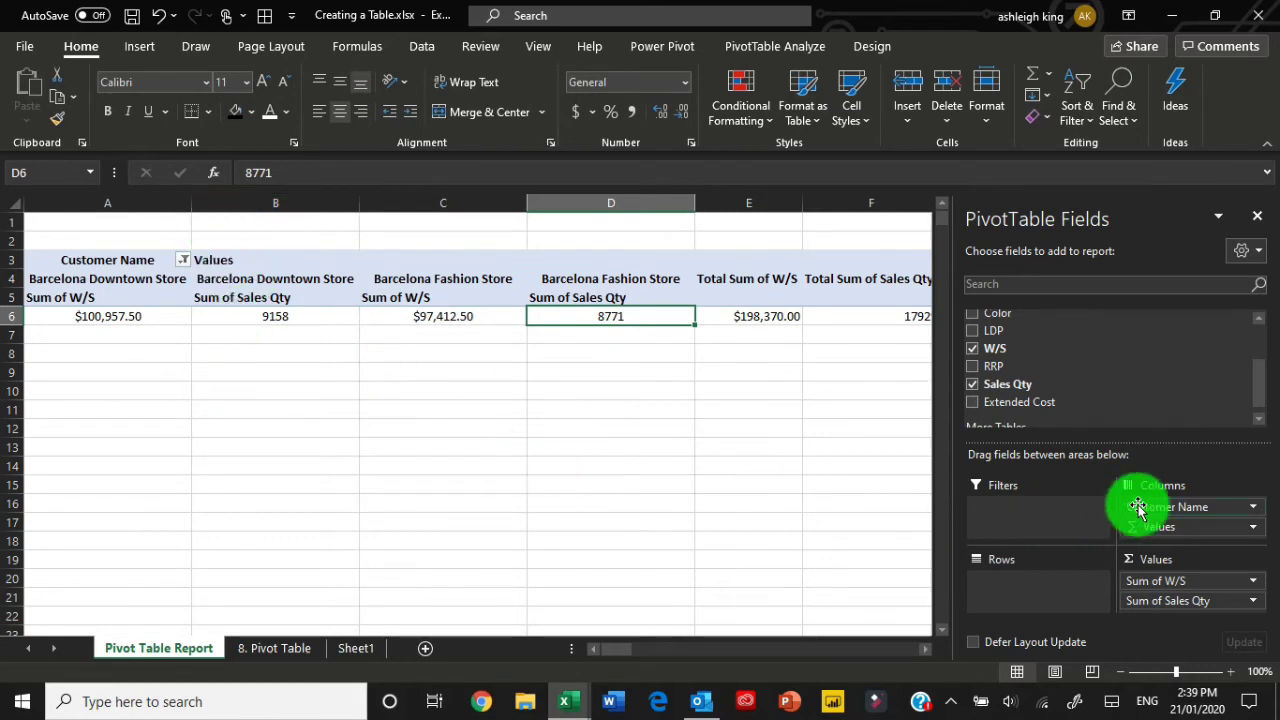
Add Product Code to the PivotTable's rows and move Customer Name from the columns to the report filters.
scroll(1025, 385, up, 3)
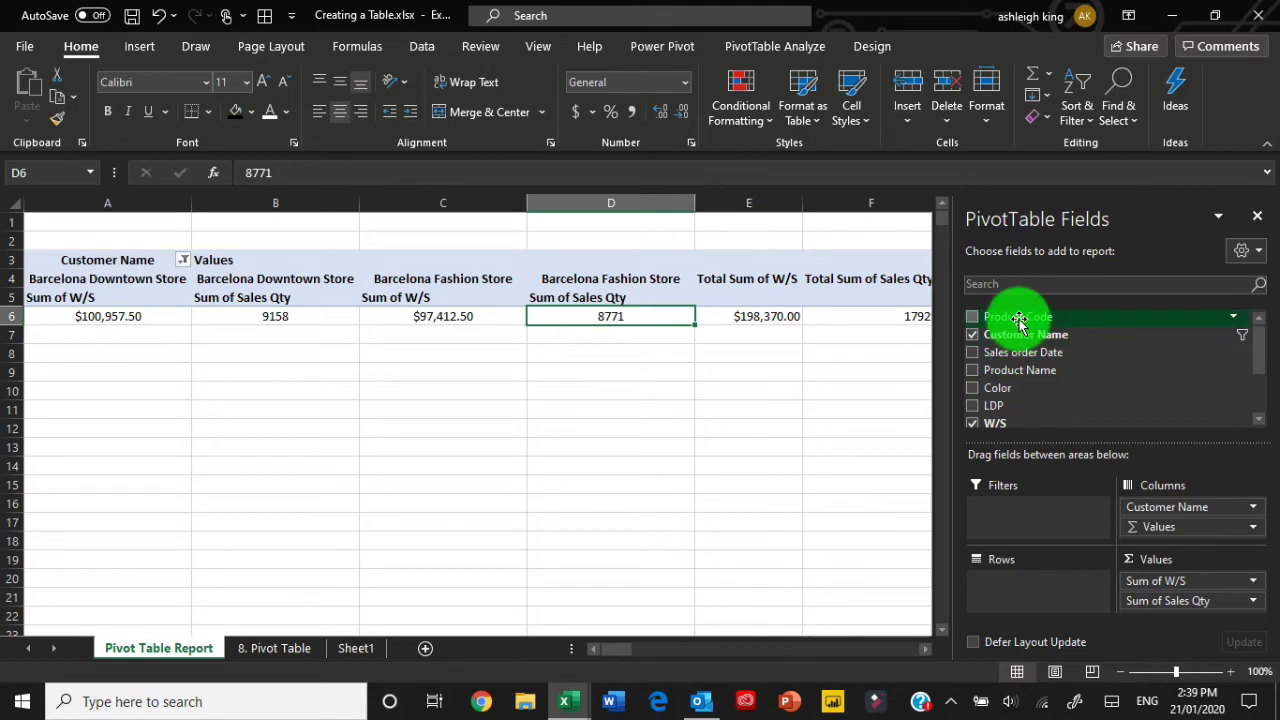
drag(1018, 322, 1002, 584)
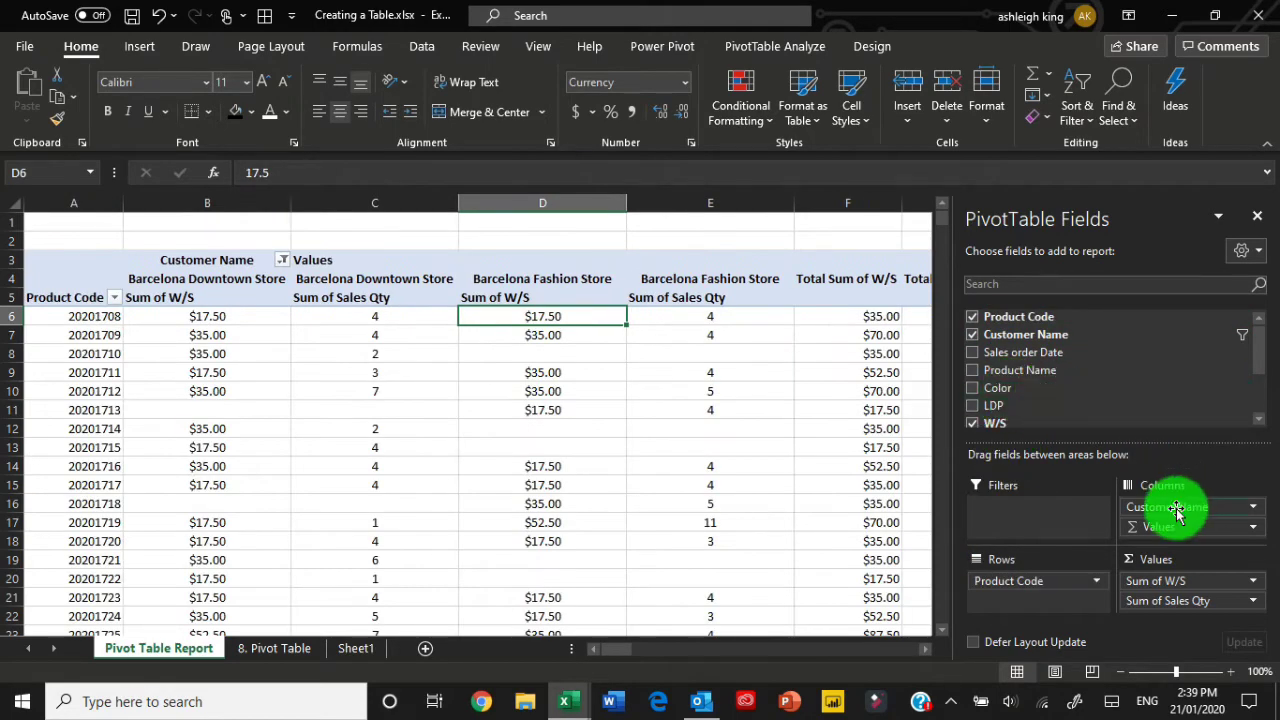
drag(1175, 508, 1060, 512)
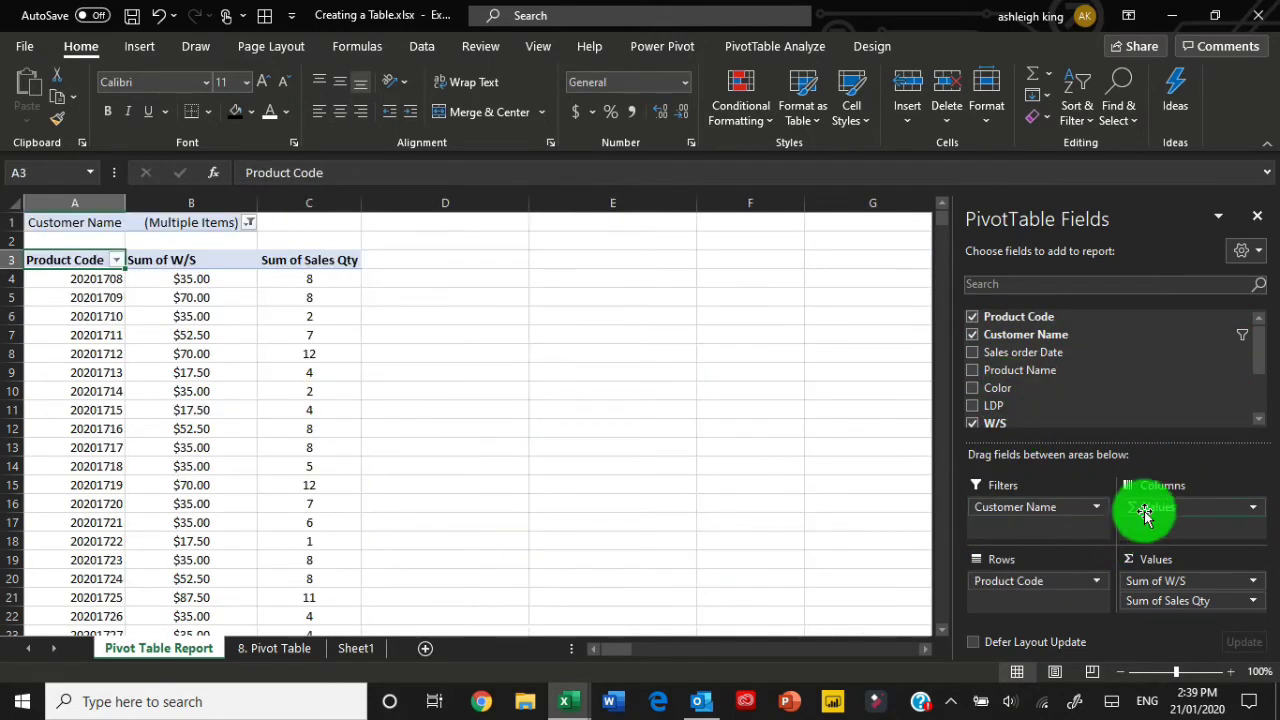
Clear the PivotTable's value fields and rebuild them with Sales Qty first and W/S second.
drag(1238, 512, 1178, 342)
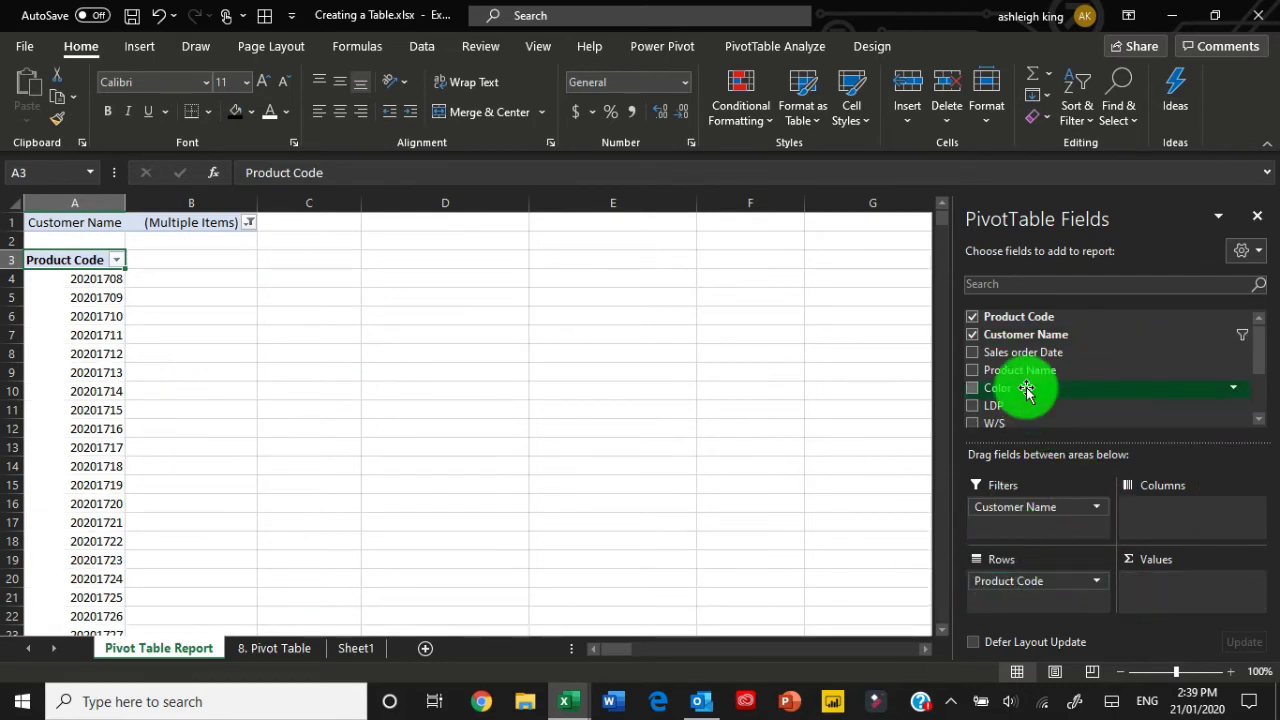
scroll(1000, 362, down, 3)
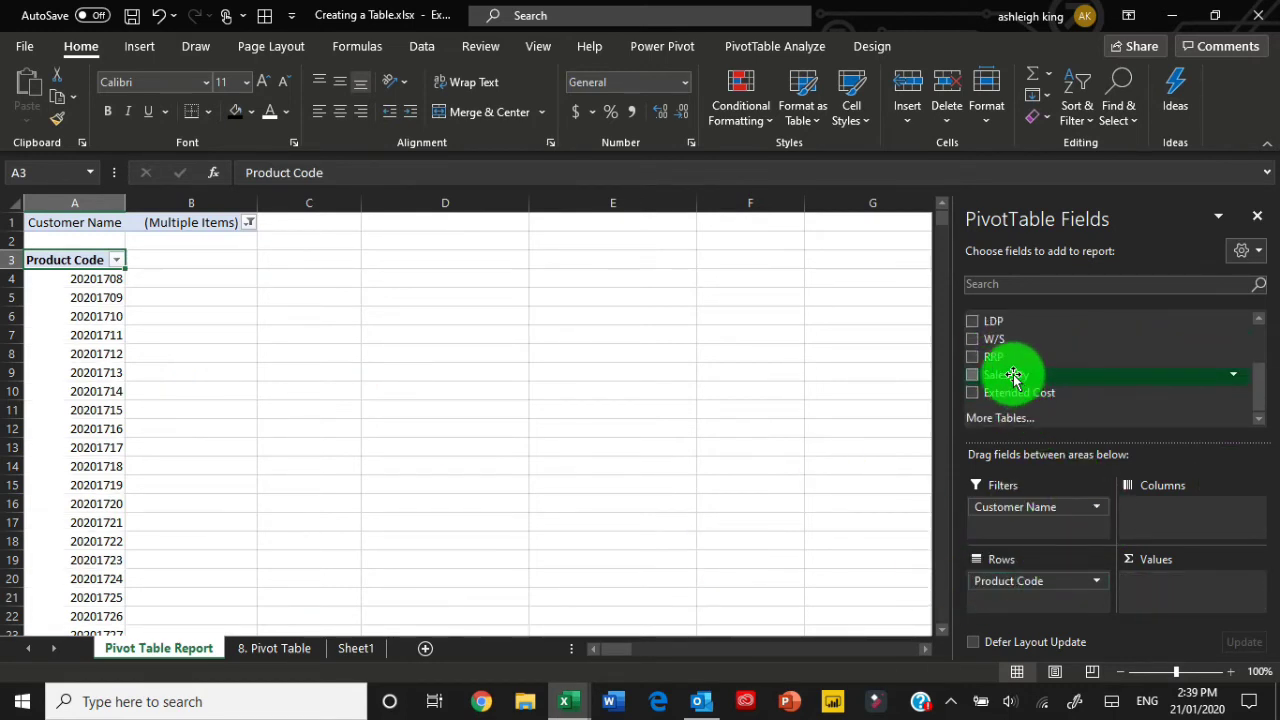
drag(1003, 374, 1170, 585)
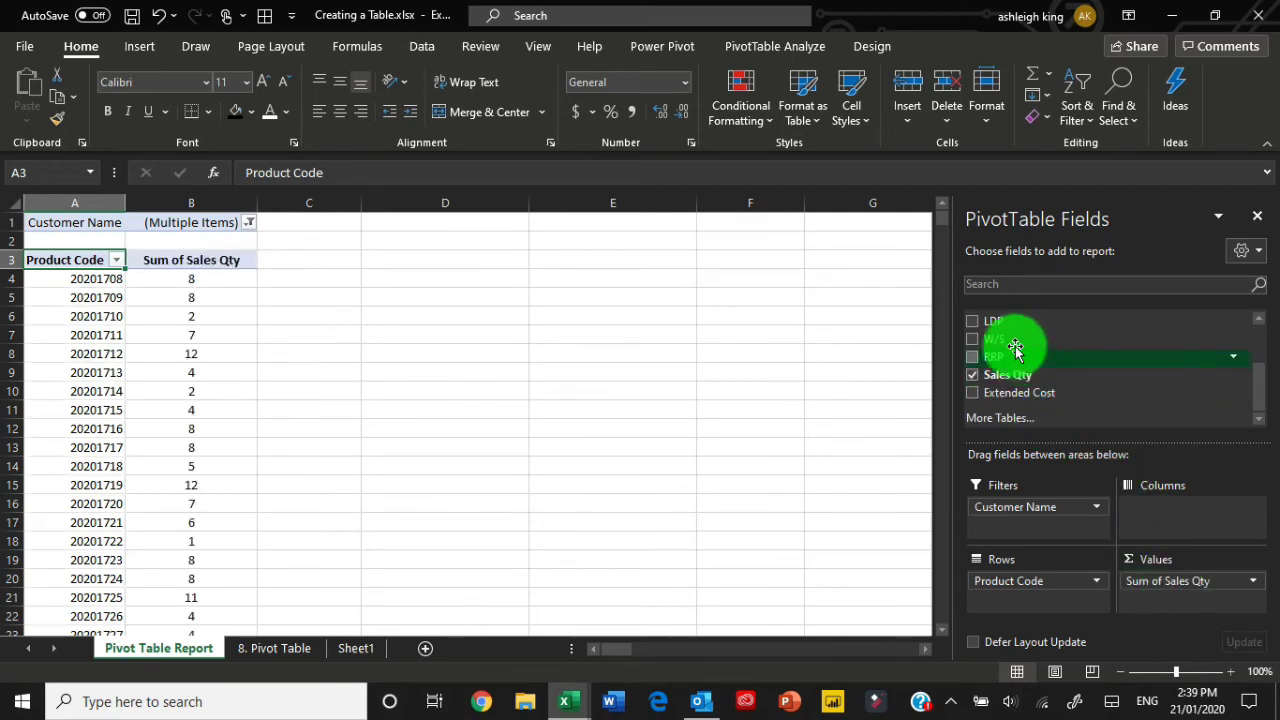
drag(1015, 347, 1160, 600)
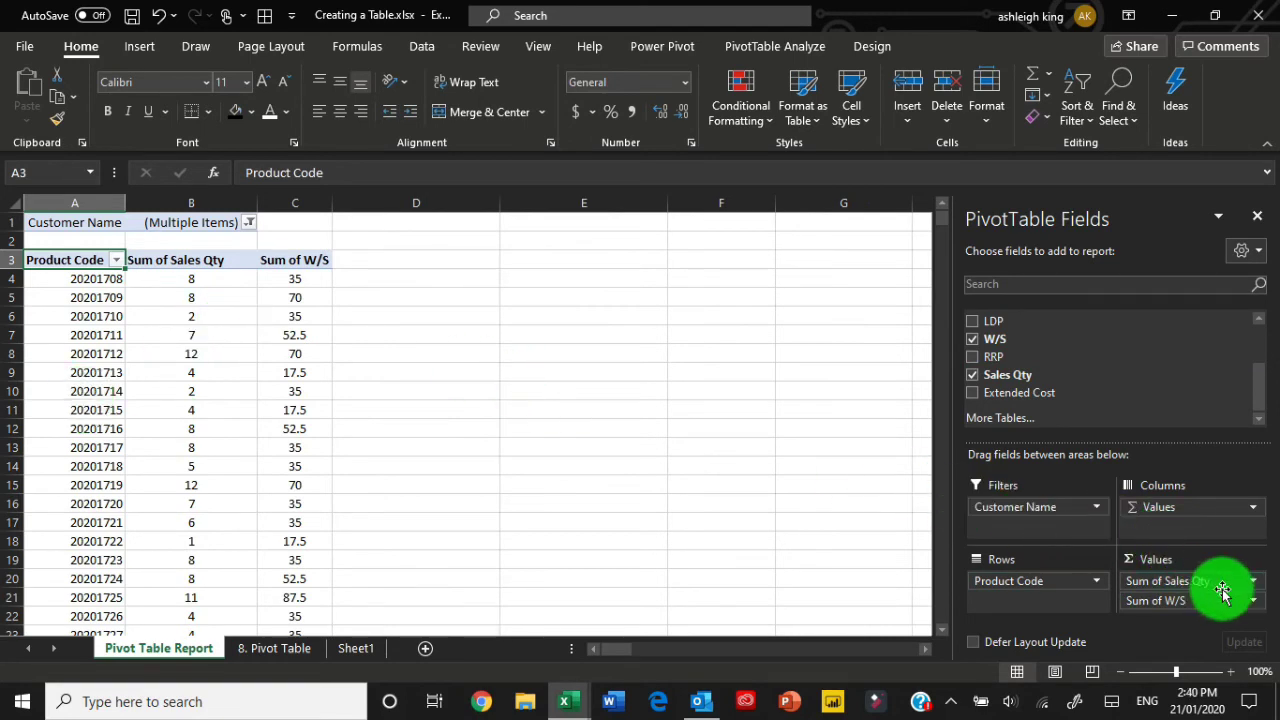
Apply the Currency number format with 2 decimals and the $ symbol to the re-added Sum of W/S field.
click(1253, 603)
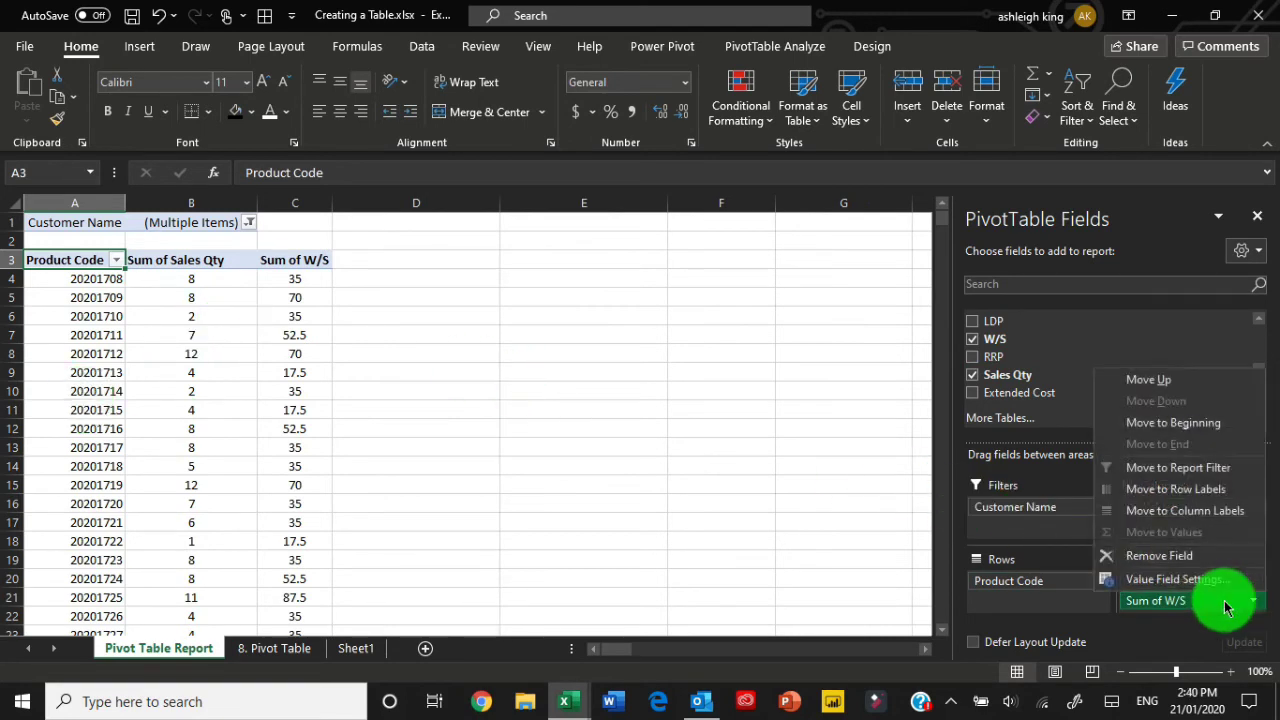
click(1147, 575)
click(117, 540)
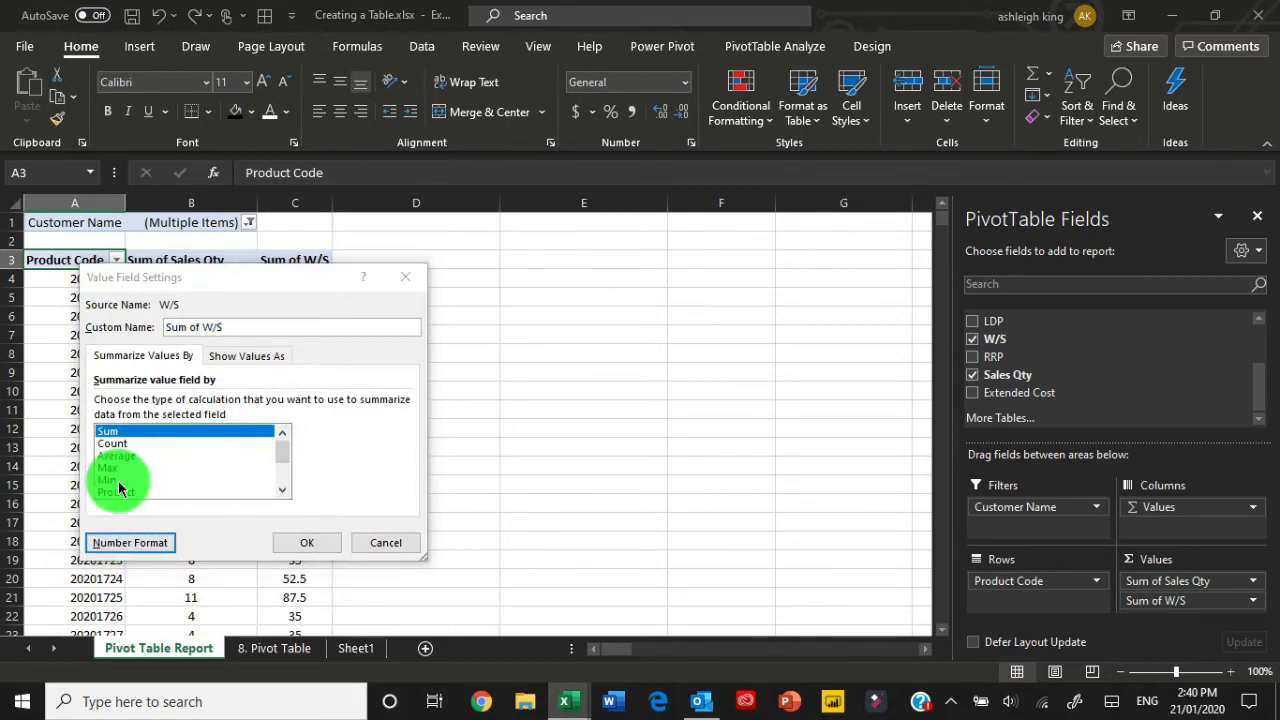
click(42, 297)
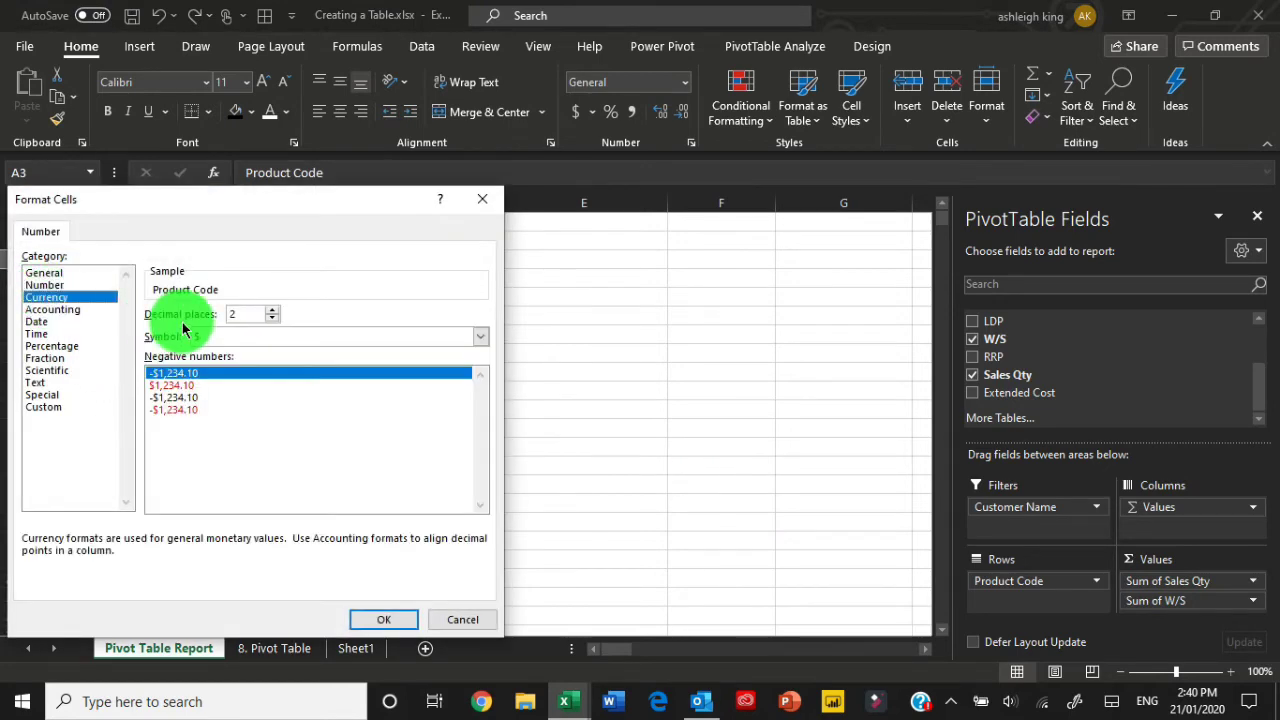
click(372, 617)
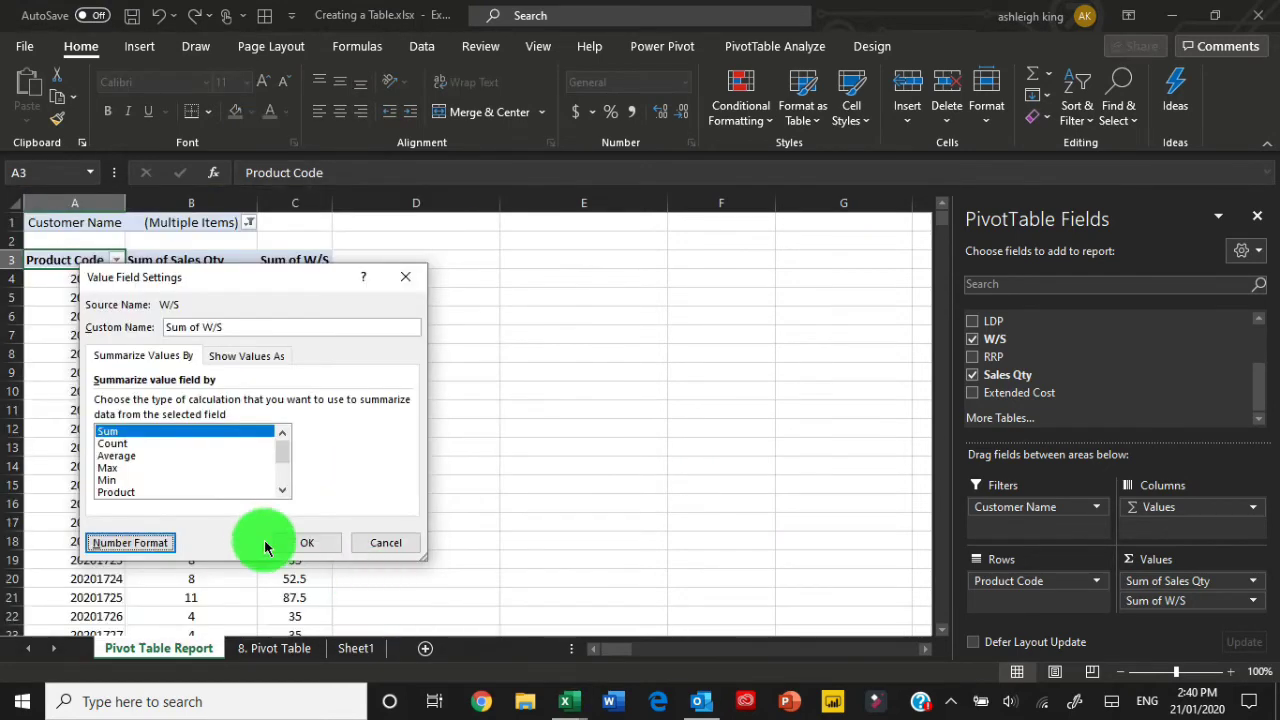
click(300, 542)
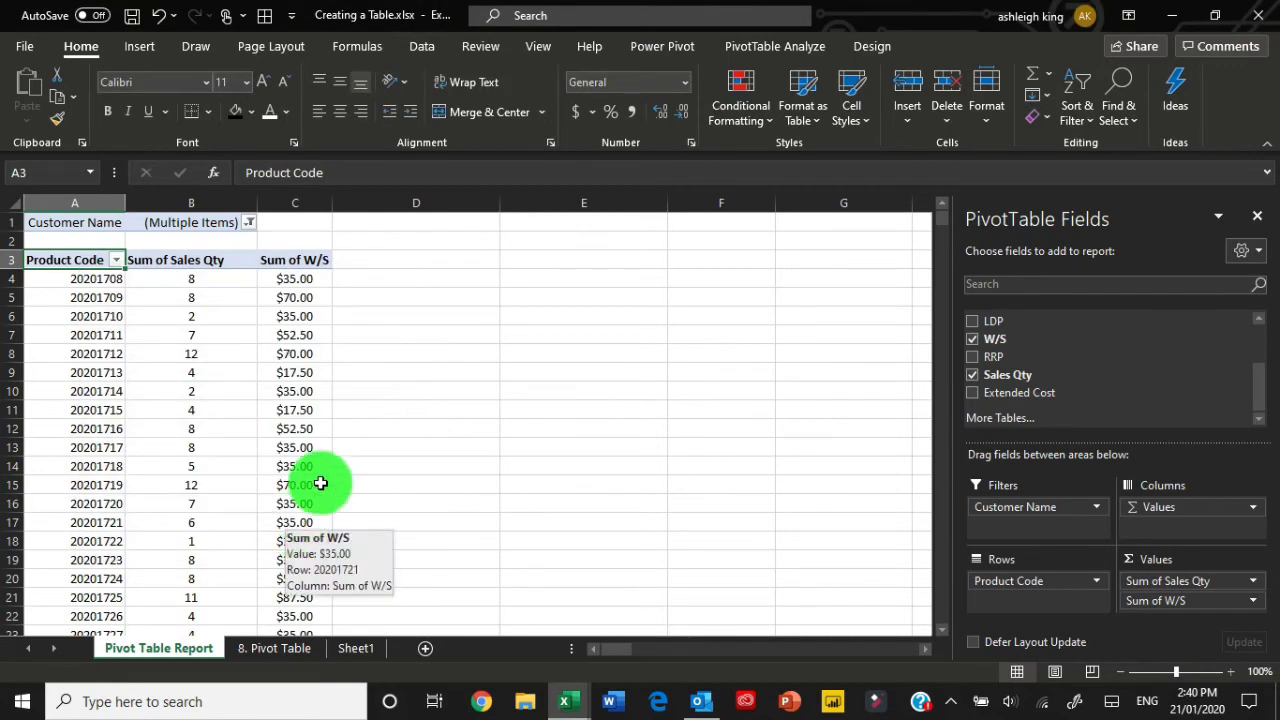
Replace Product Code with Product Name in the PivotTable's rows and check the product list.
scroll(1018, 362, up, 3)
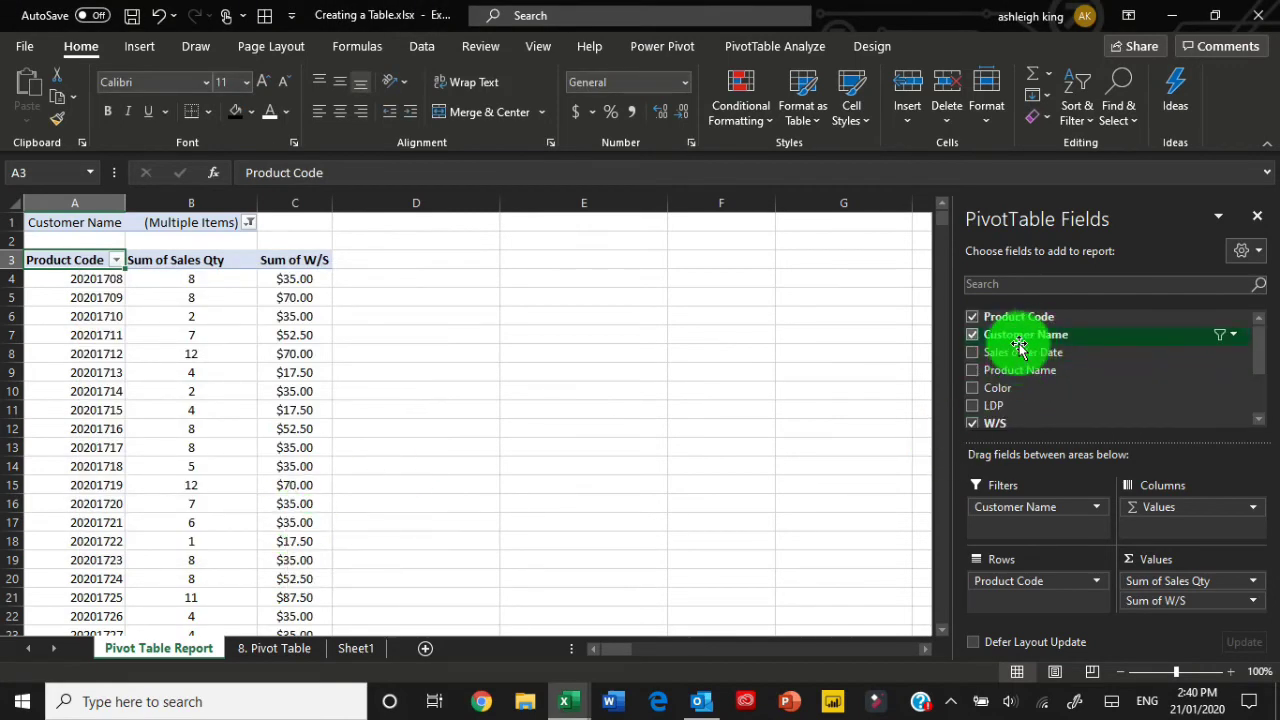
drag(1018, 368, 1023, 394)
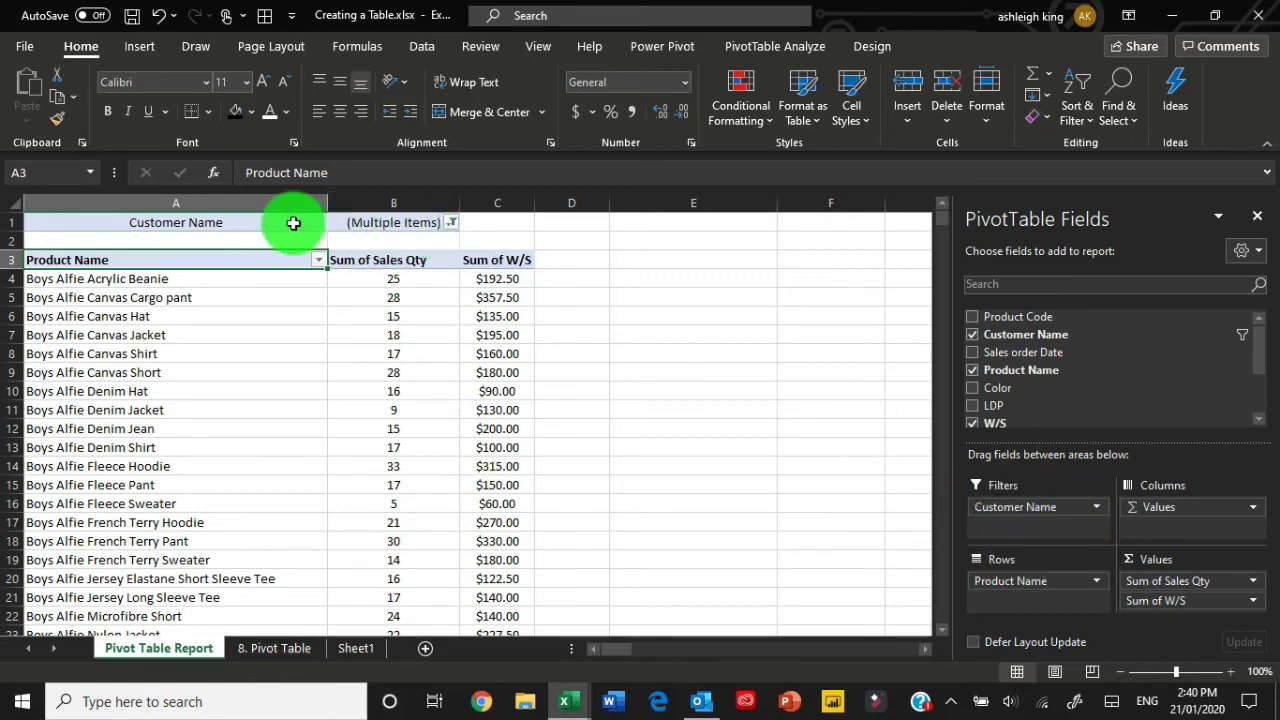
click(198, 297)
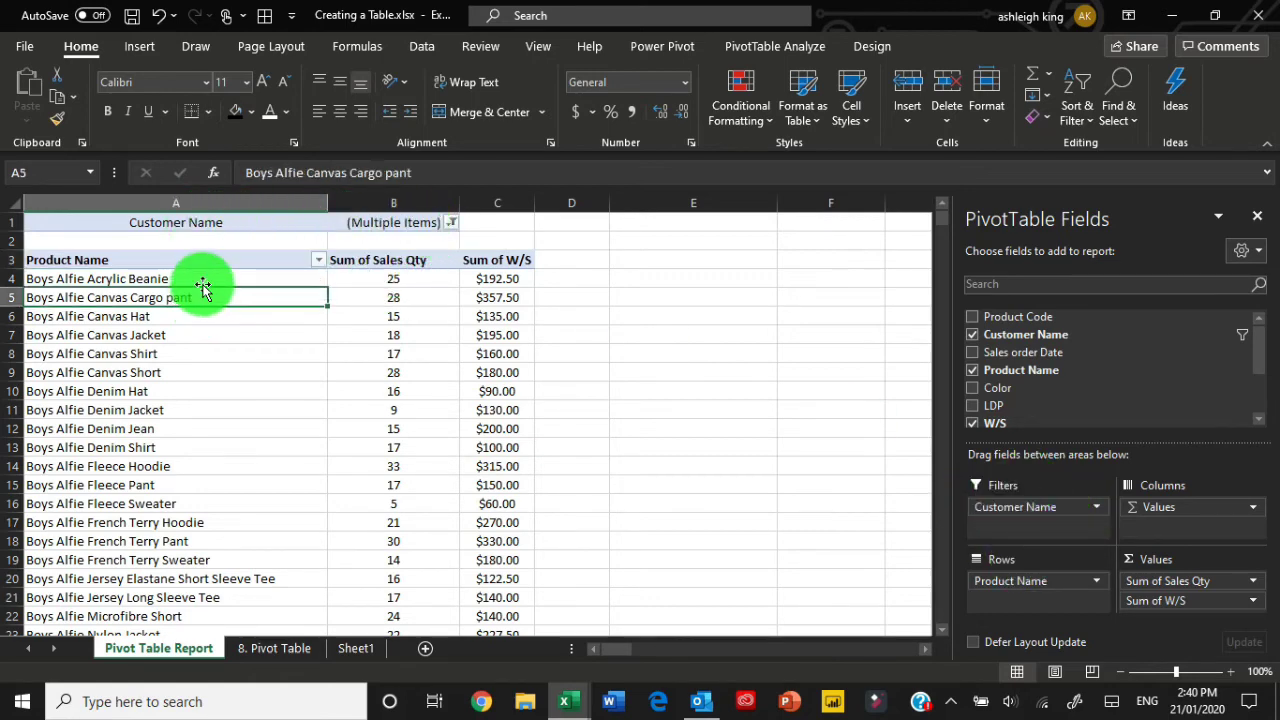
click(194, 263)
click(195, 296)
click(272, 226)
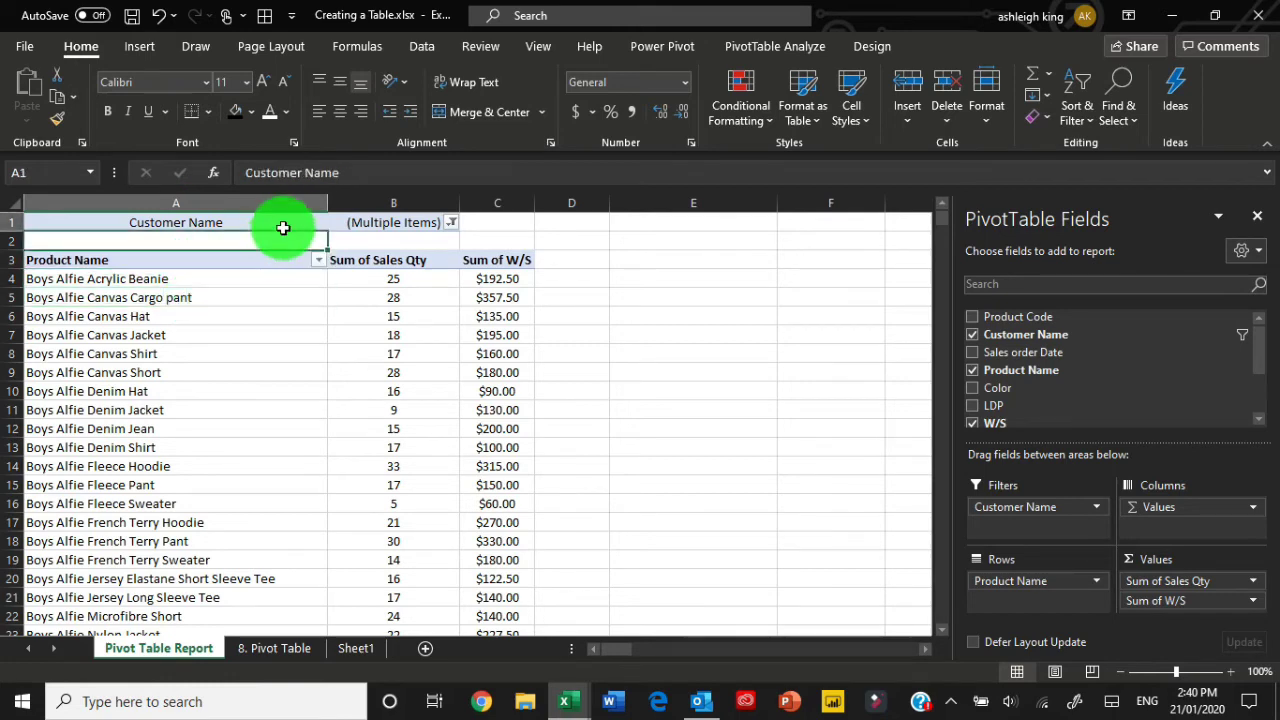
Select only the Barcelona Downtown, Barcelona Fashion, Brisbane Downtown, Brisbane Fashion and Bristol Airport stores in the Customer Name report filter.
click(451, 224)
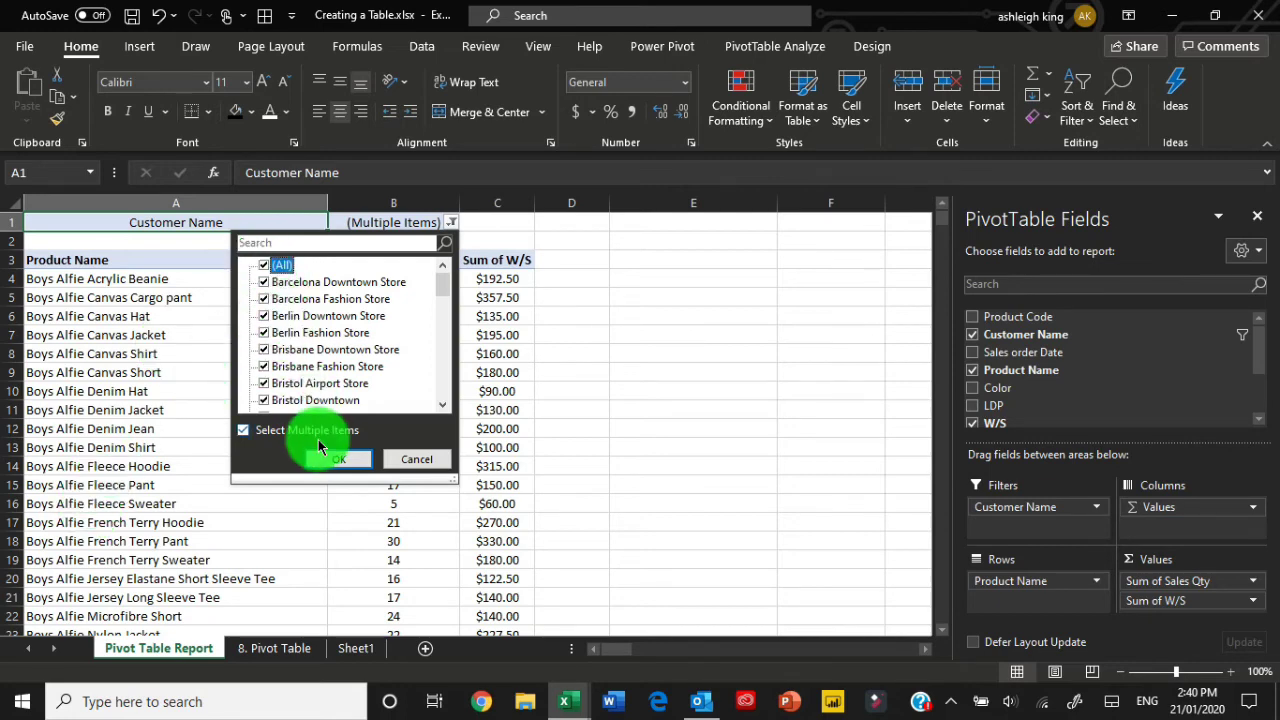
click(266, 266)
click(264, 285)
click(265, 299)
click(271, 334)
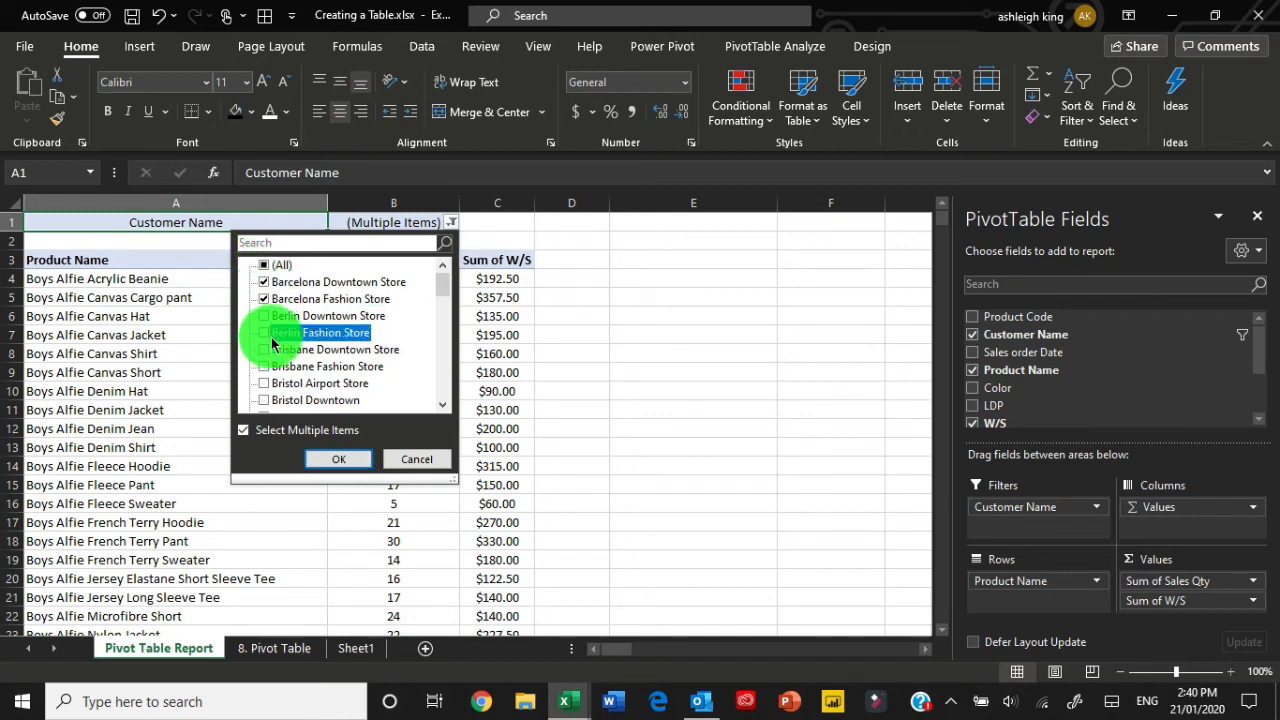
click(266, 350)
click(266, 367)
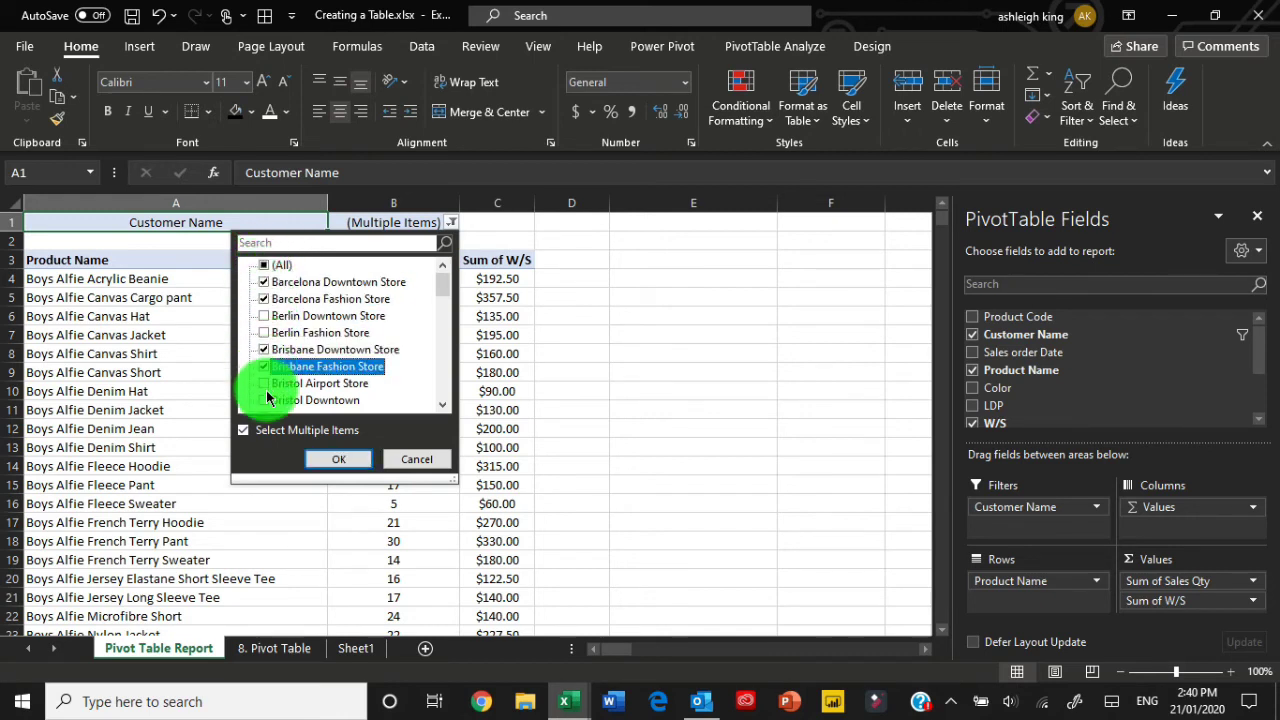
click(266, 384)
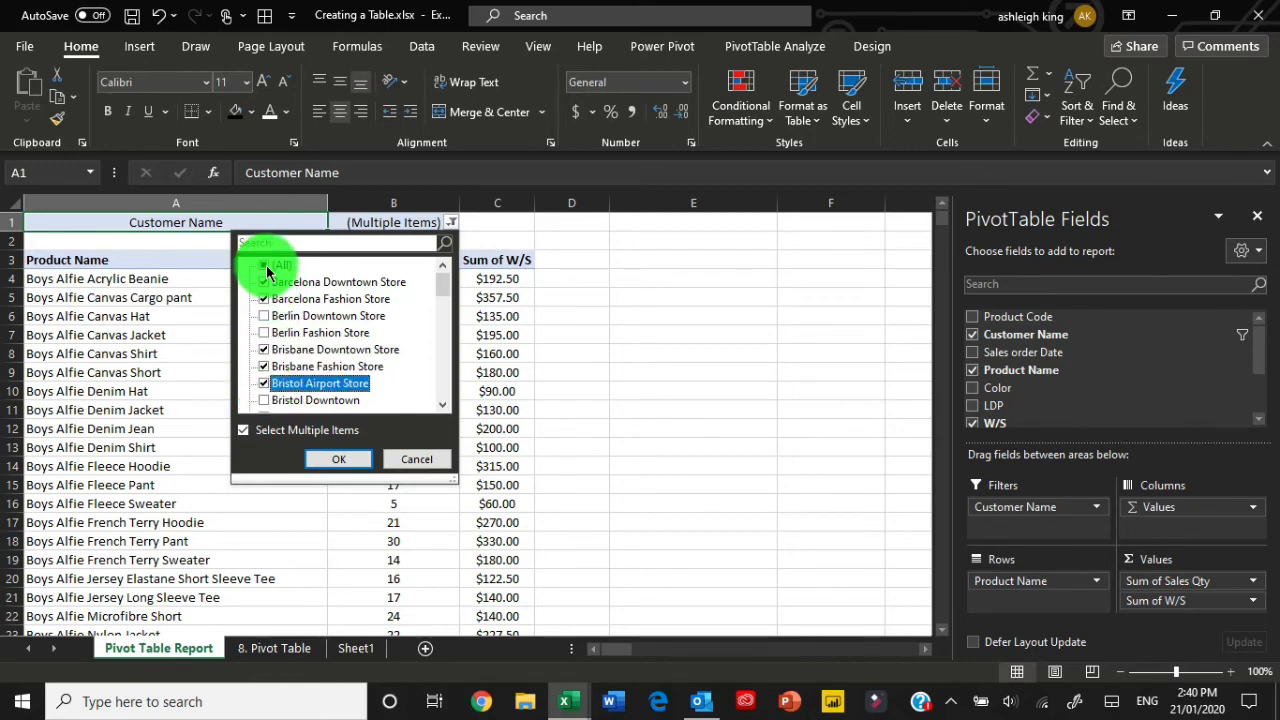
Include all customers in the Customer Name filter, apply it and check the Boys Alfie Acrylic Beanie sales quantity.
click(266, 267)
click(341, 463)
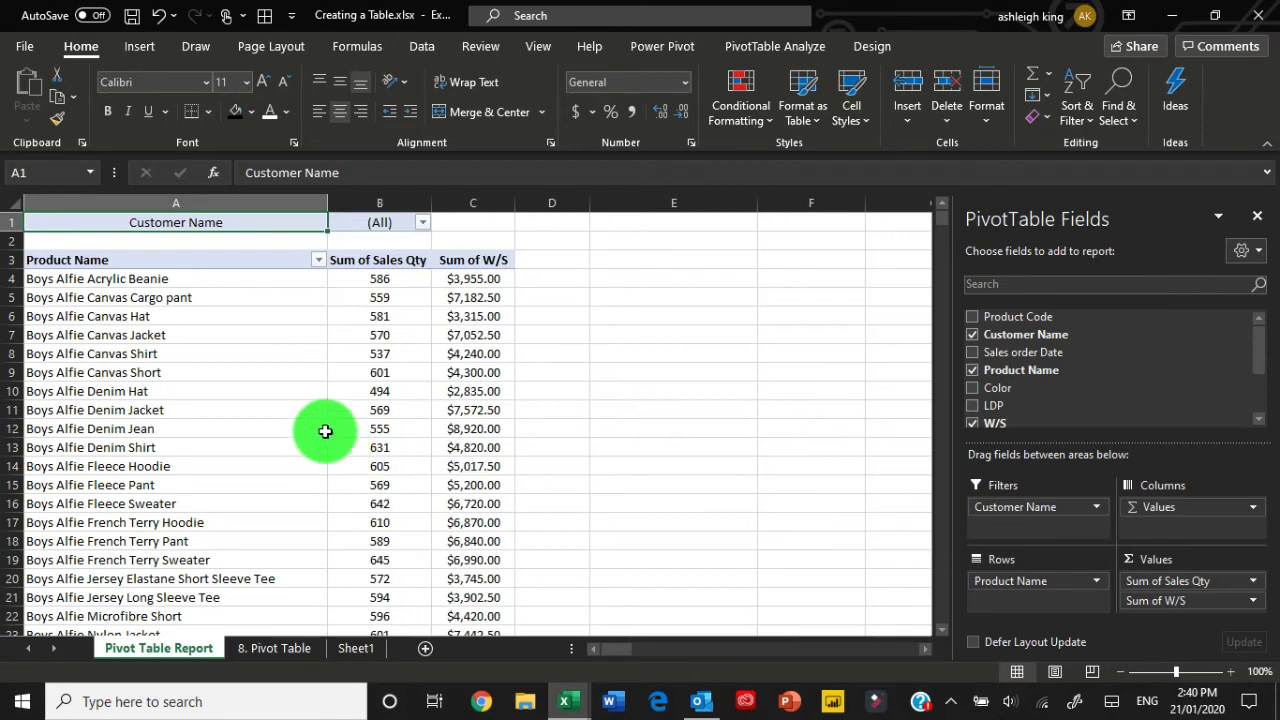
click(346, 279)
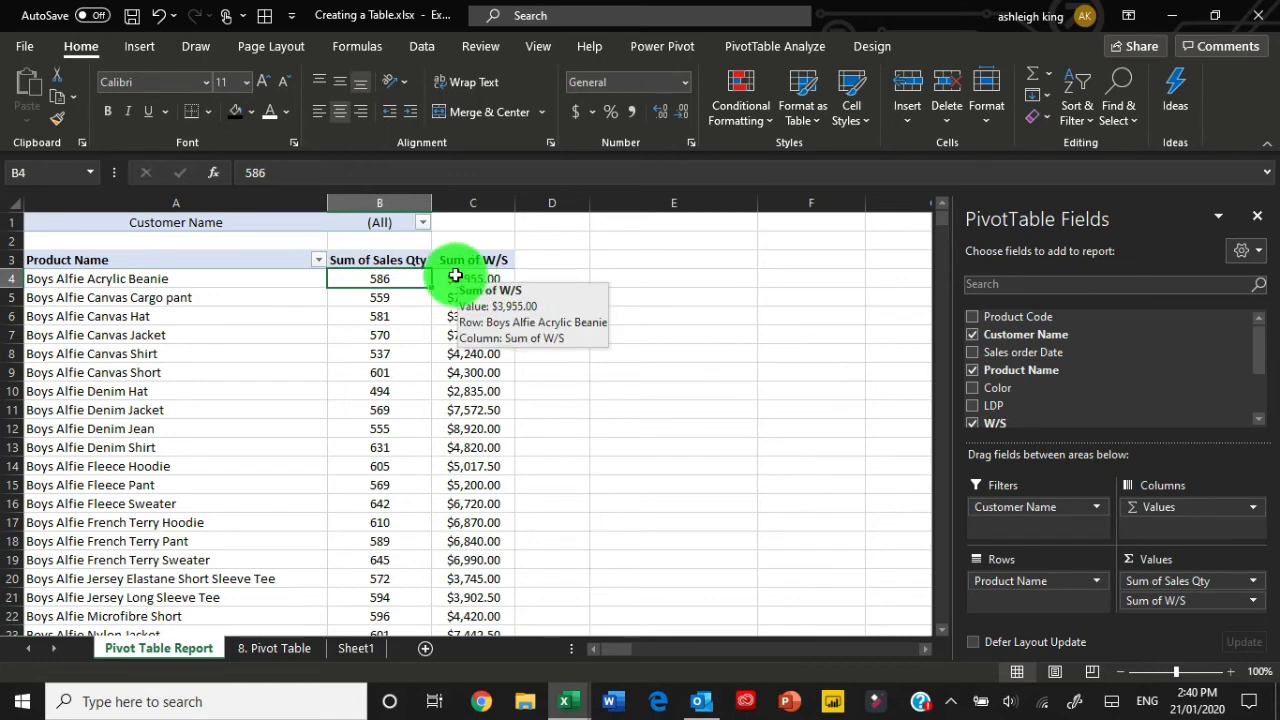
Filter the product report by Customer Name to Barcelona Downtown Store and Barcelona Fashion Store, and check the first product's W/S.
click(421, 222)
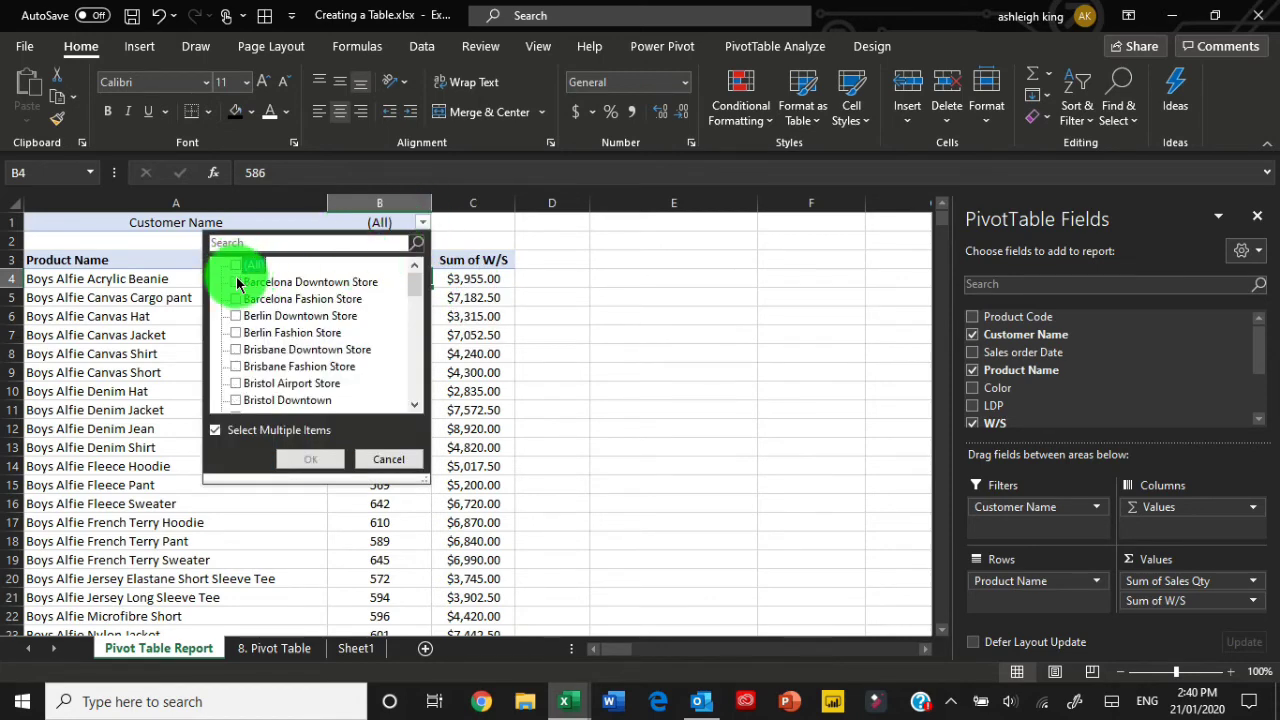
click(237, 284)
click(236, 299)
click(310, 459)
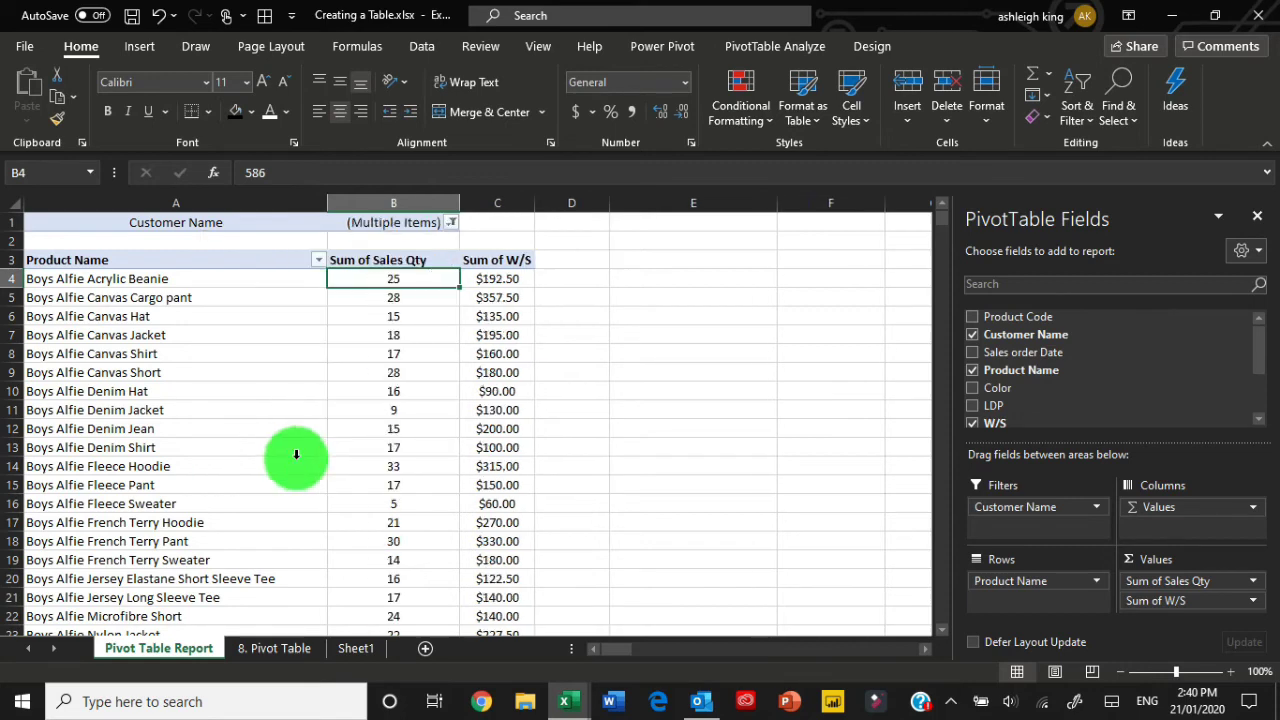
click(477, 282)
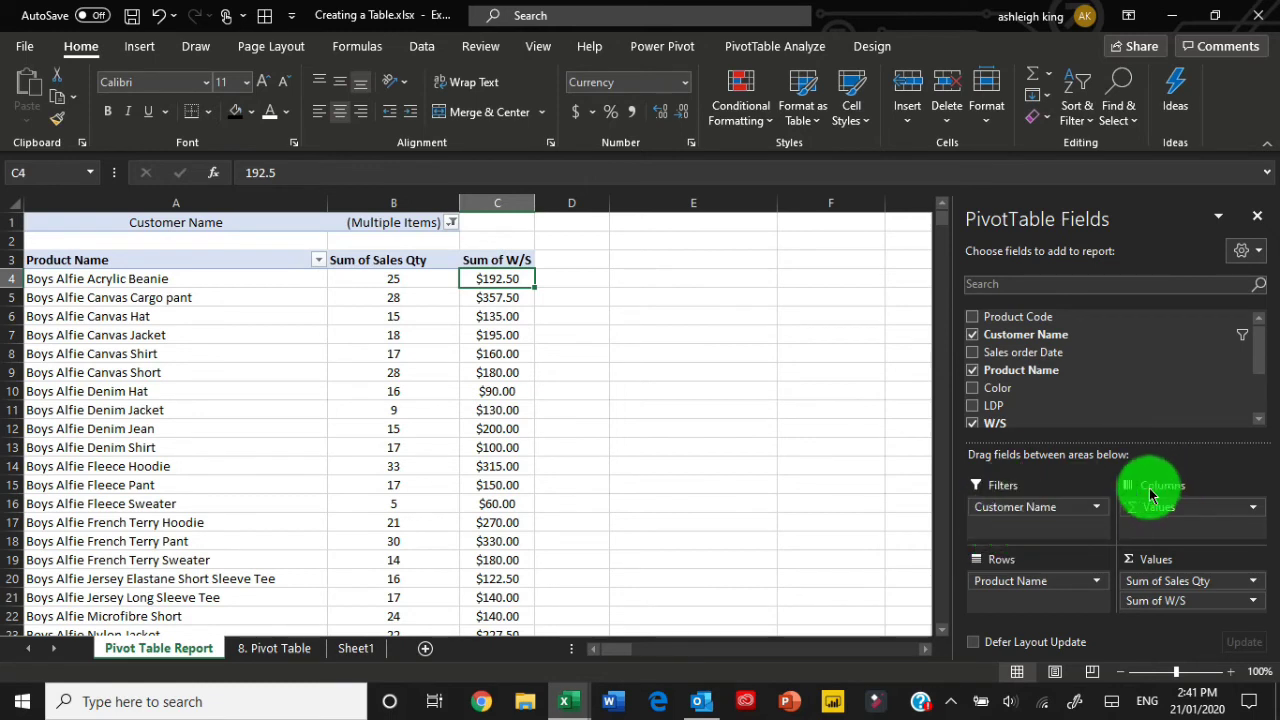
Replace Product Name with Color in the PivotTable's rows.
scroll(1010, 393, down, 2)
scroll(1008, 394, up, 2)
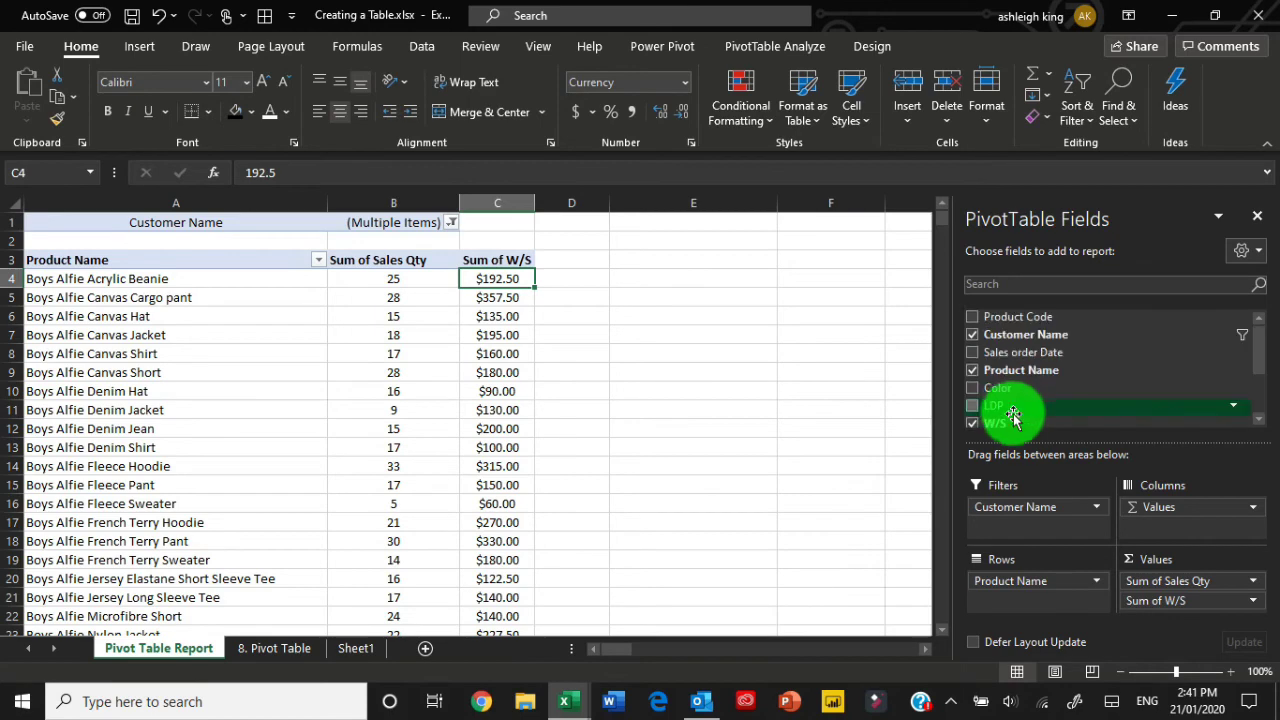
mouse_move(1003, 396)
mouse_down()
mouse_move(1006, 600)
mouse_move(1034, 360)
mouse_move(980, 394)
mouse_up()
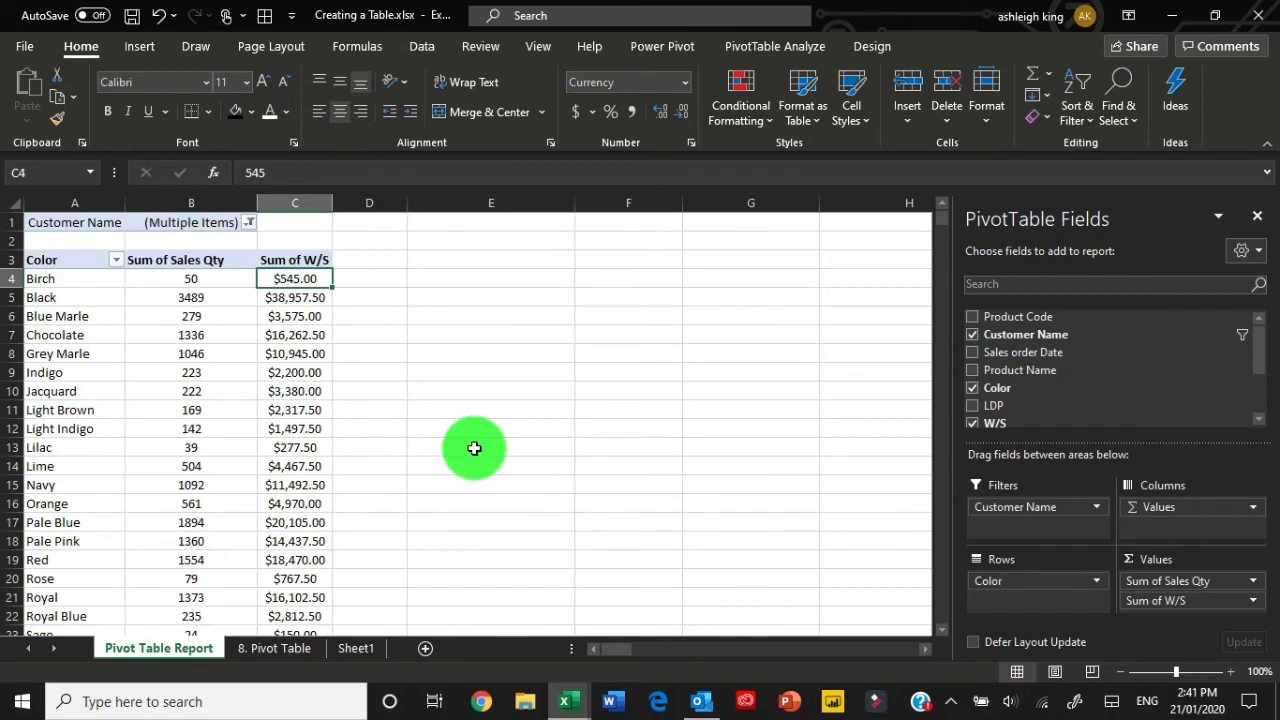
Set the Customer Name filter of the Color report to include all customers.
click(250, 209)
click(248, 223)
click(249, 223)
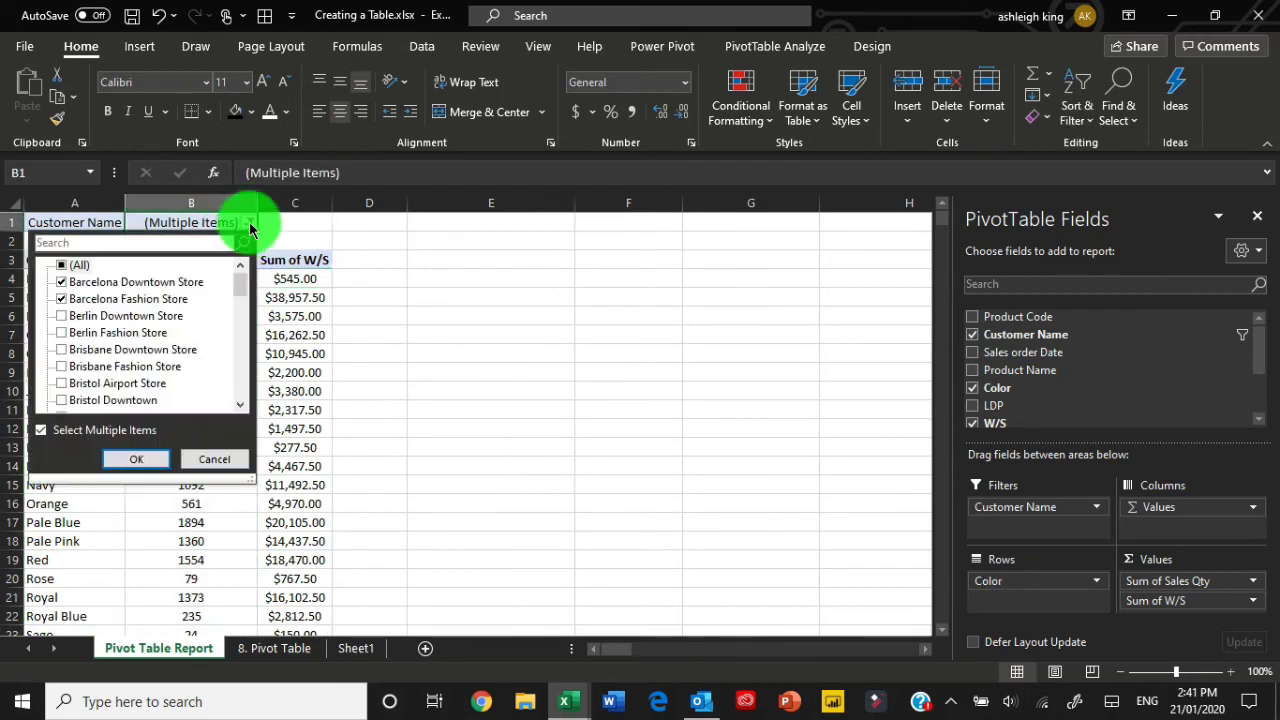
click(62, 264)
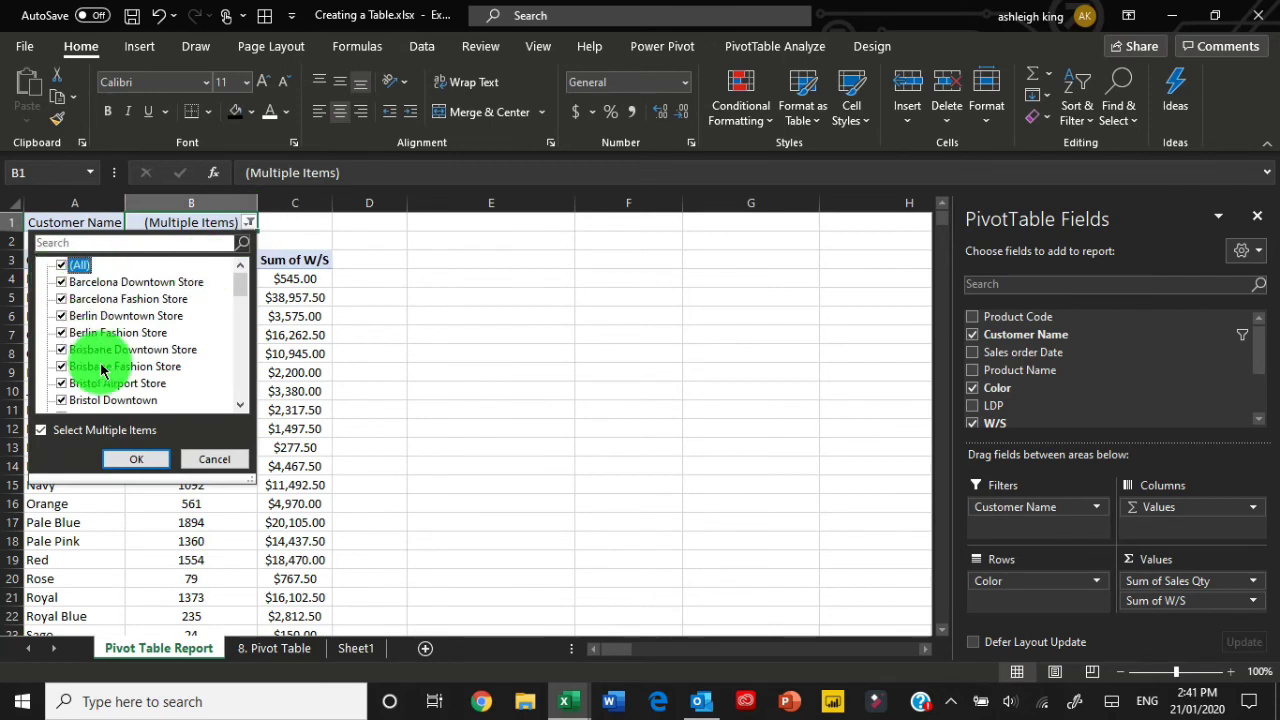
click(128, 456)
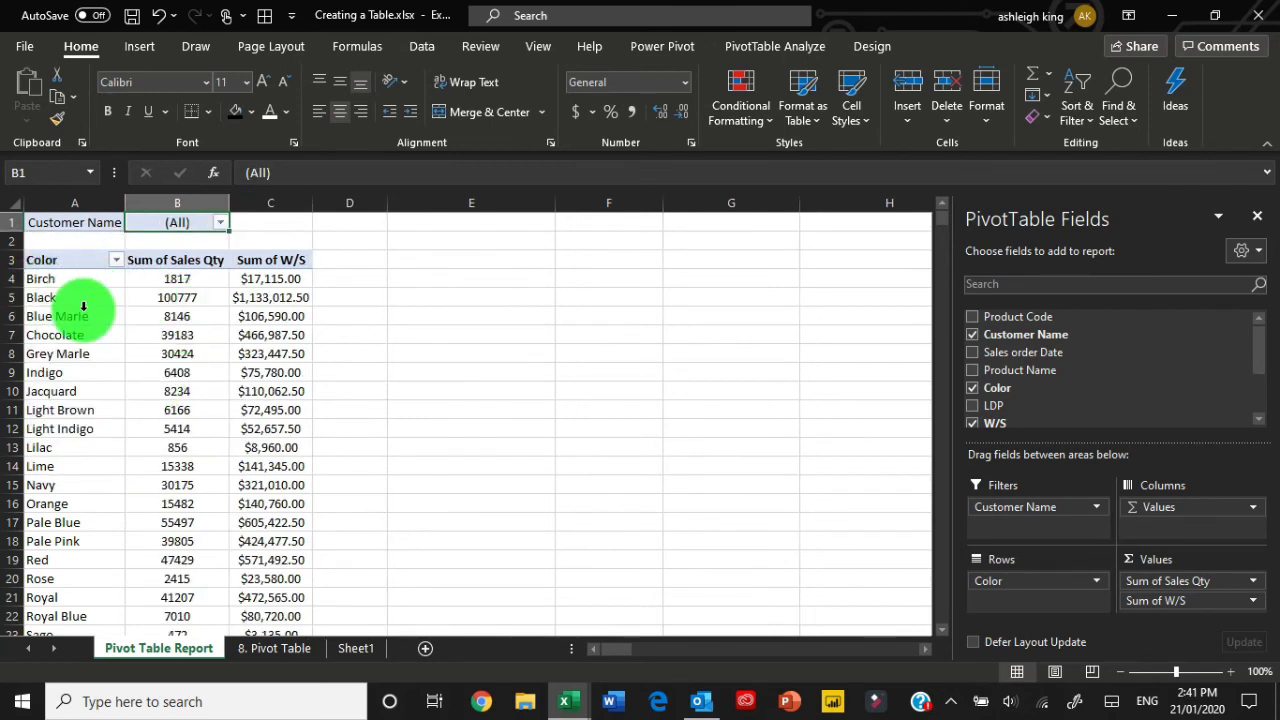
Examine the Sales Qty and W/S figures for each color, down to the grand total.
click(150, 279)
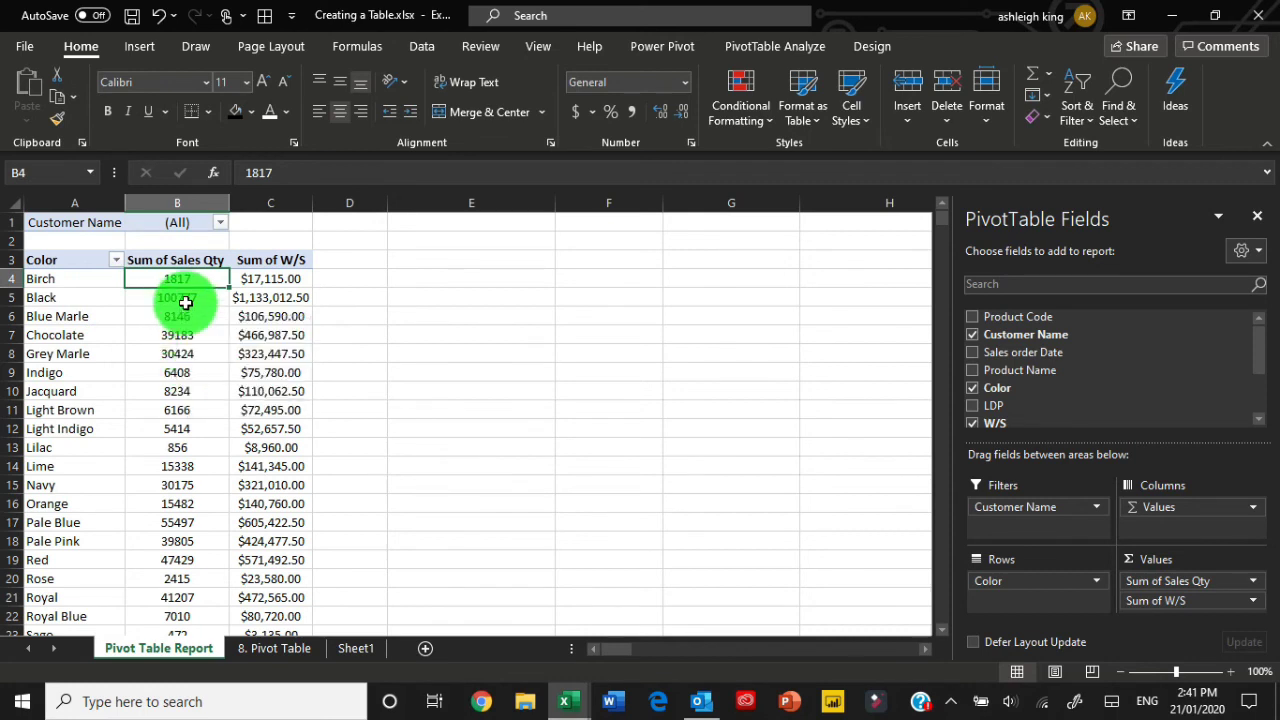
click(180, 298)
mouse_move(158, 467)
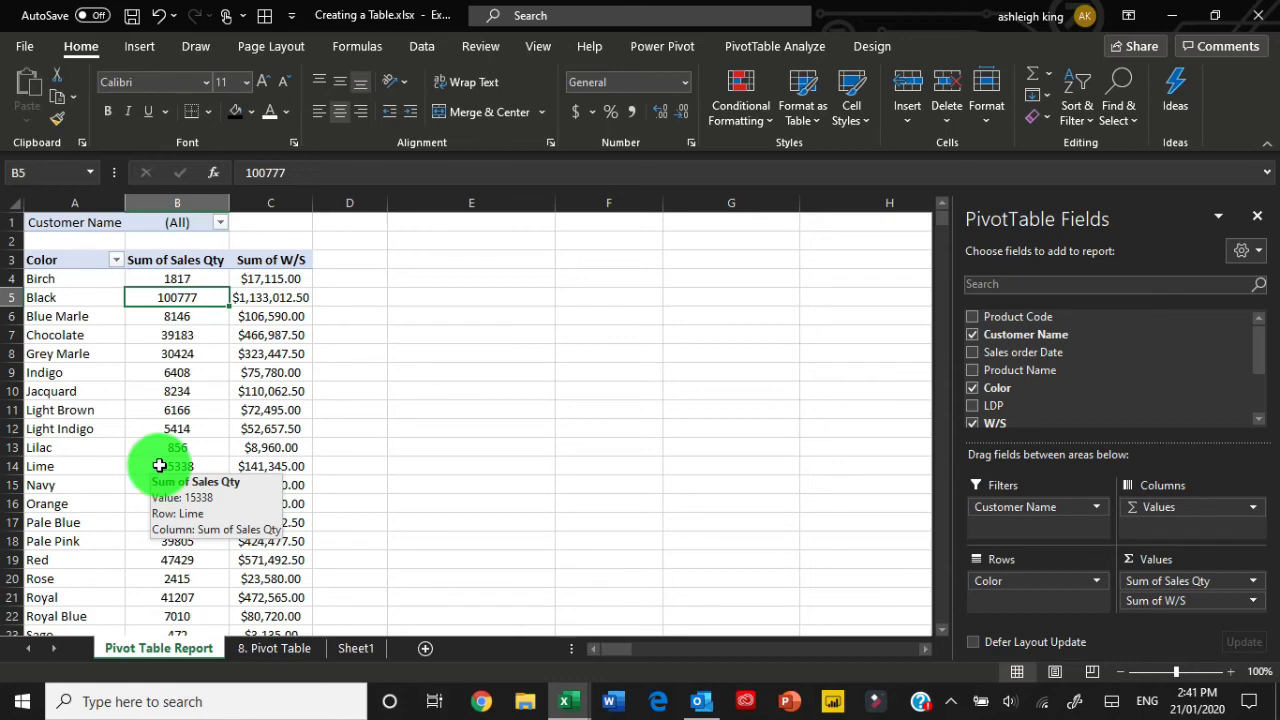
scroll(159, 468, down, 5)
scroll(159, 470, up, 5)
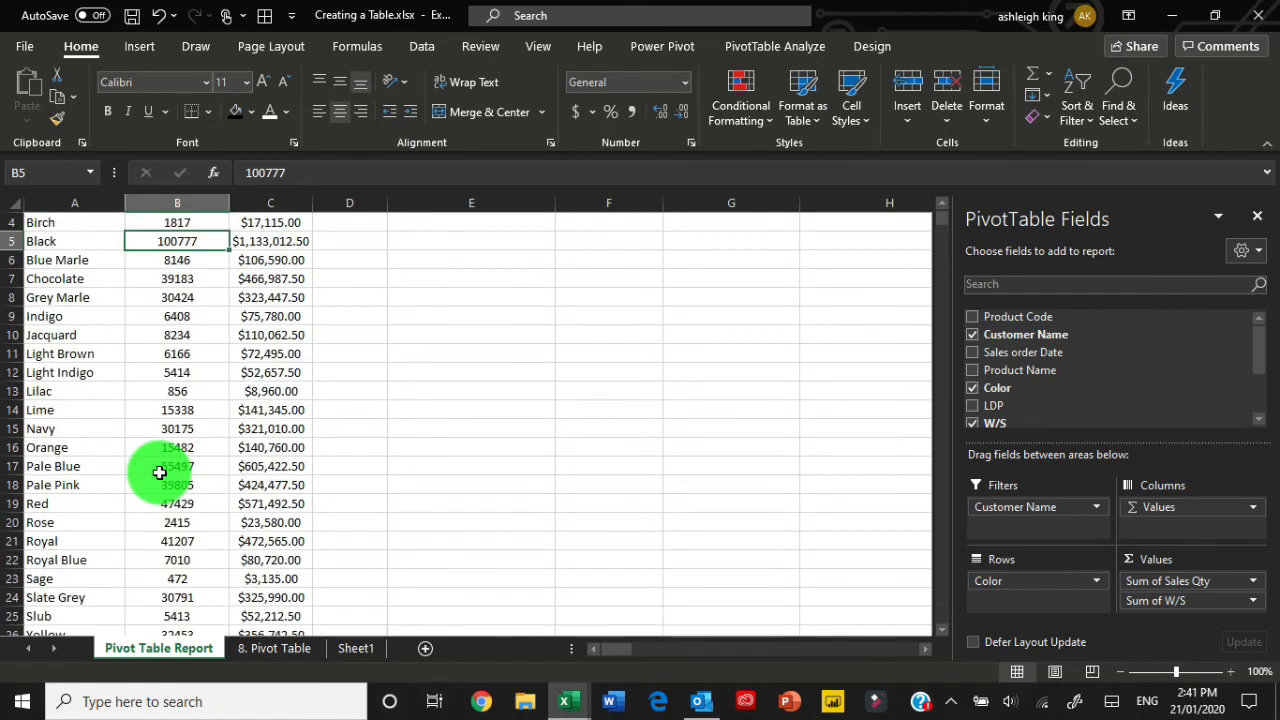
scroll(159, 471, down, 5)
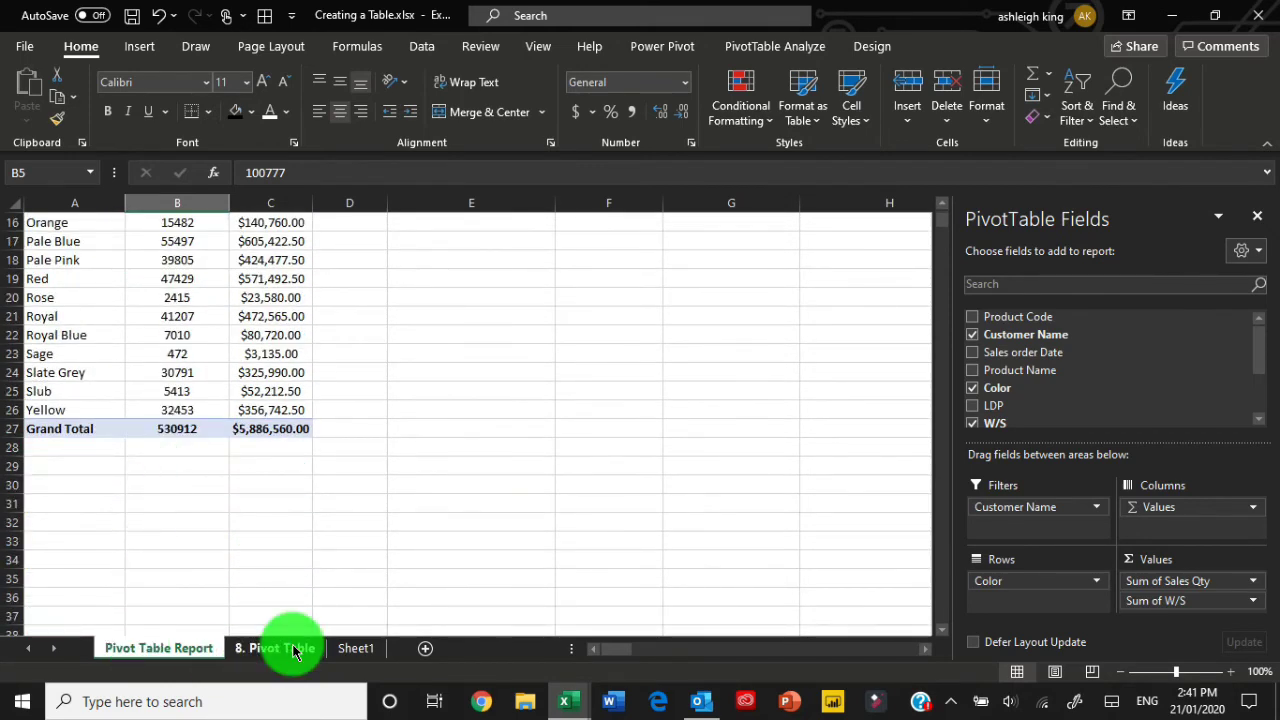
scroll(206, 571, up, 3)
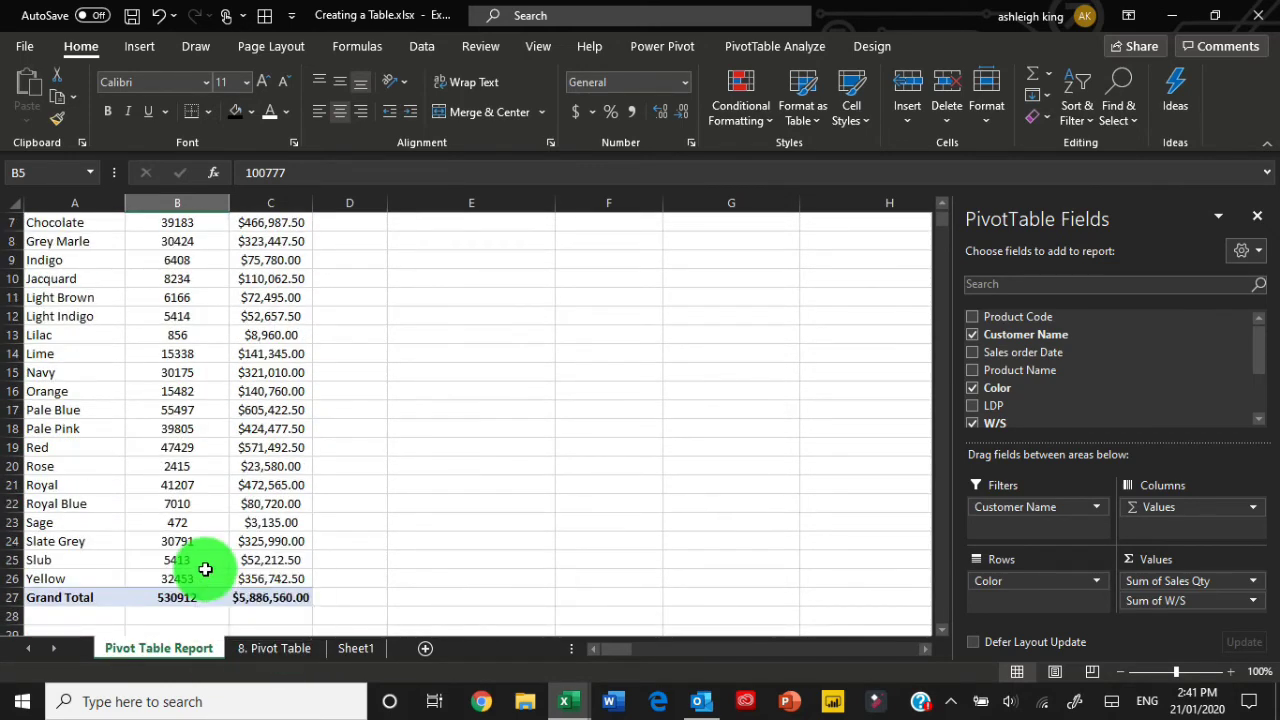
scroll(205, 569, up, 2)
mouse_move(205, 569)
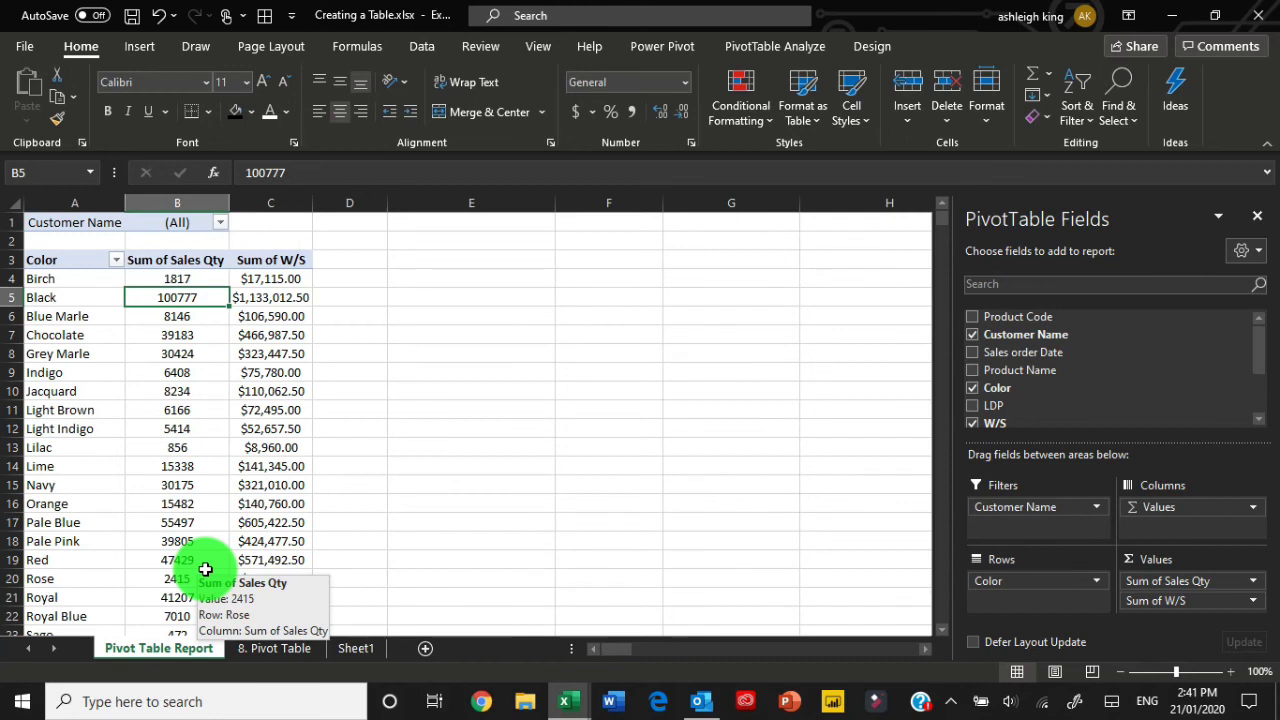
mouse_move(200, 487)
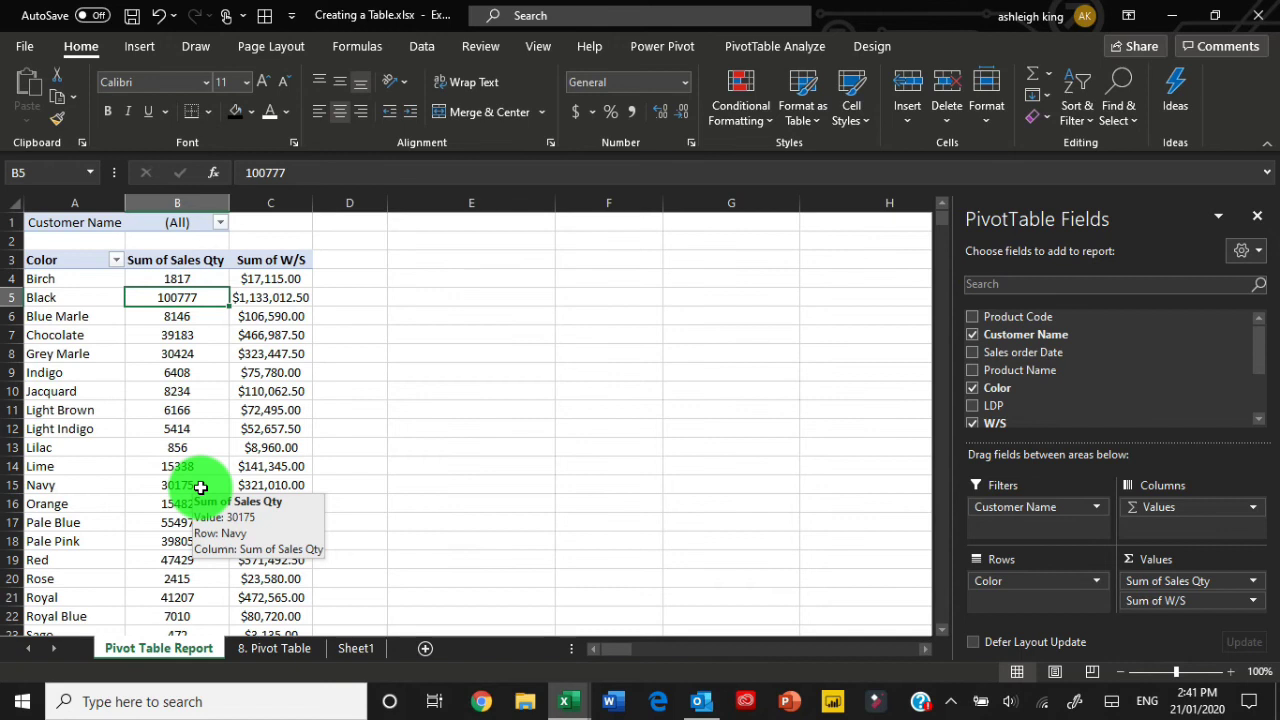
mouse_move(219, 371)
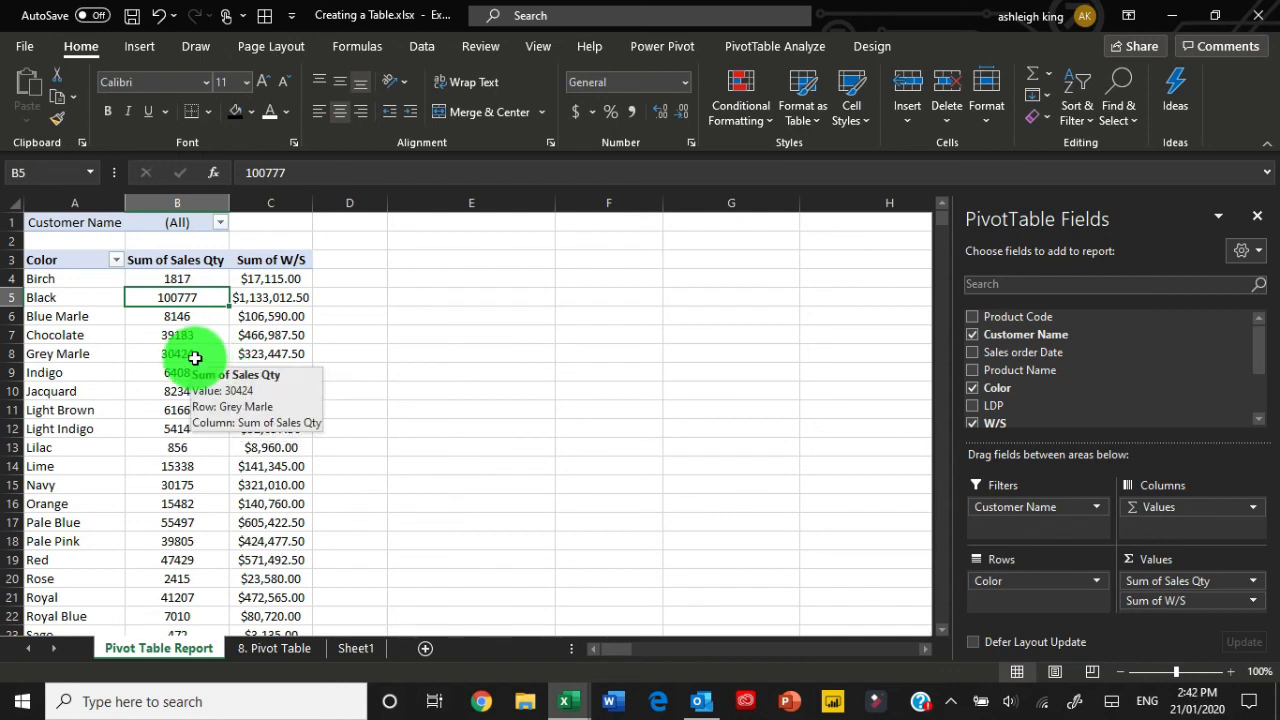
mouse_move(197, 335)
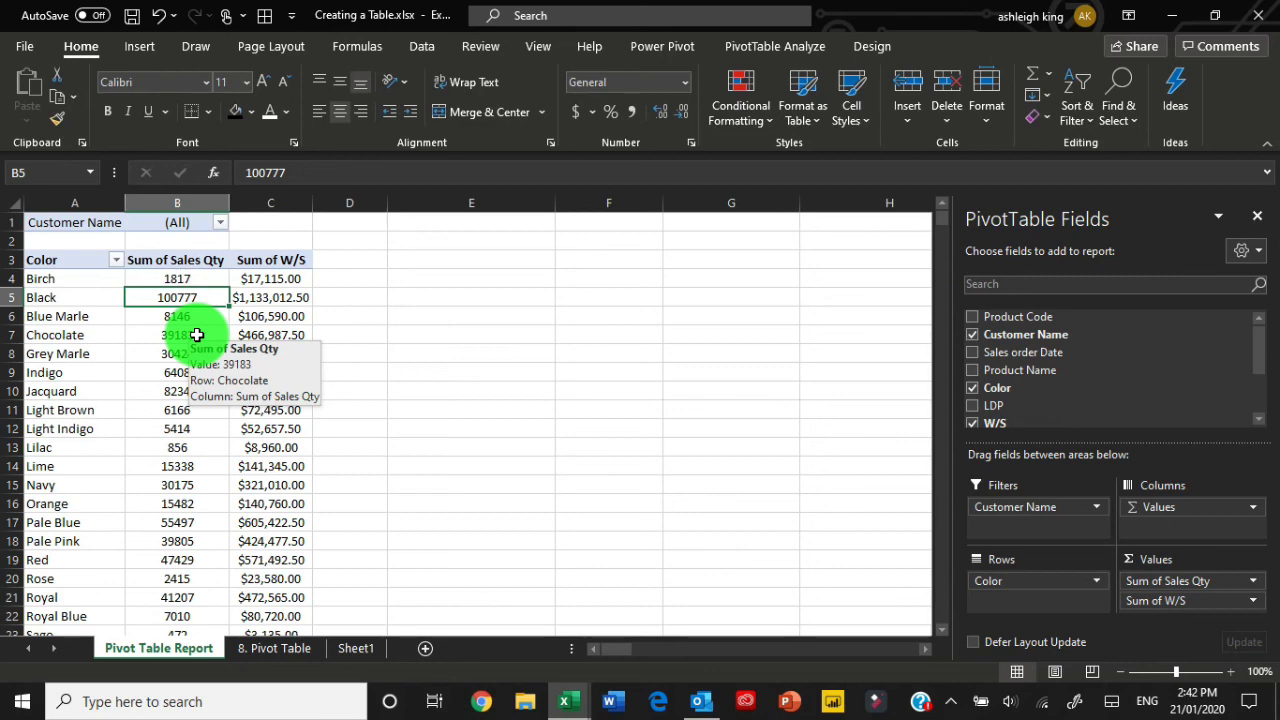
Review the source data from its header row on the 8. Pivot Table sheet, and return to the Pivot Table Report sheet.
click(281, 649)
scroll(271, 523, up, 2)
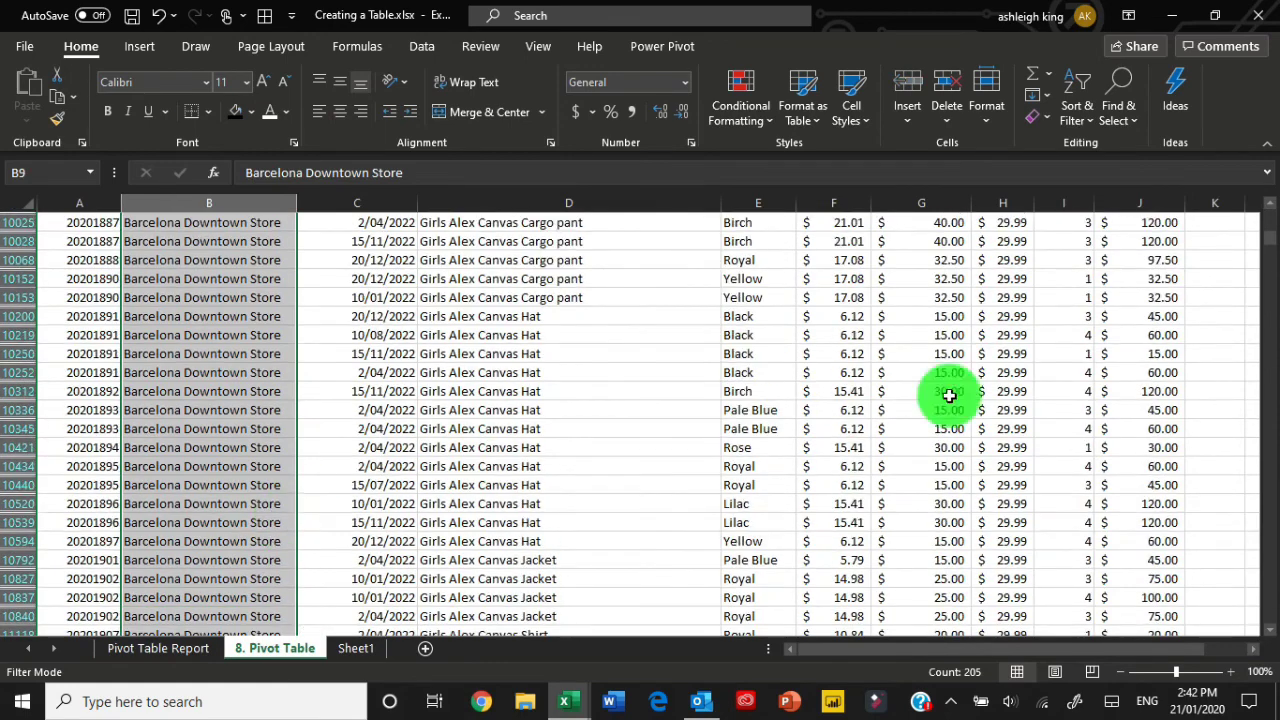
drag(1272, 252, 1269, 189)
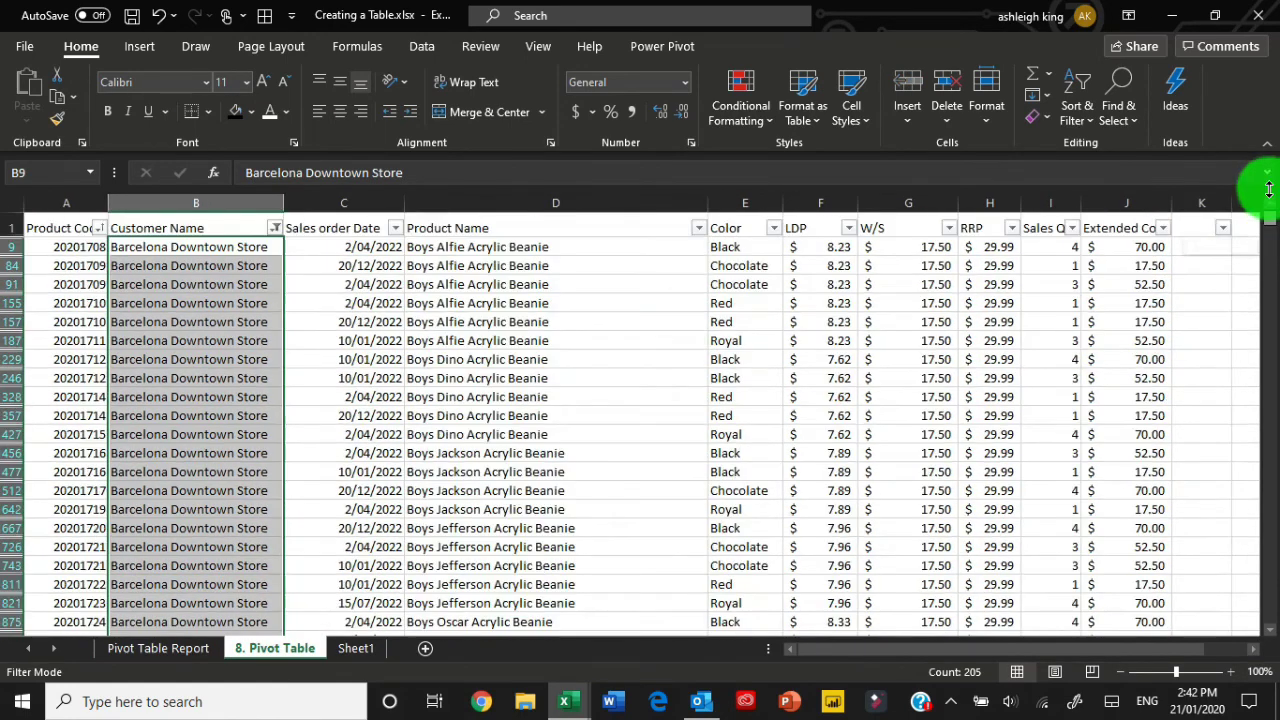
click(45, 226)
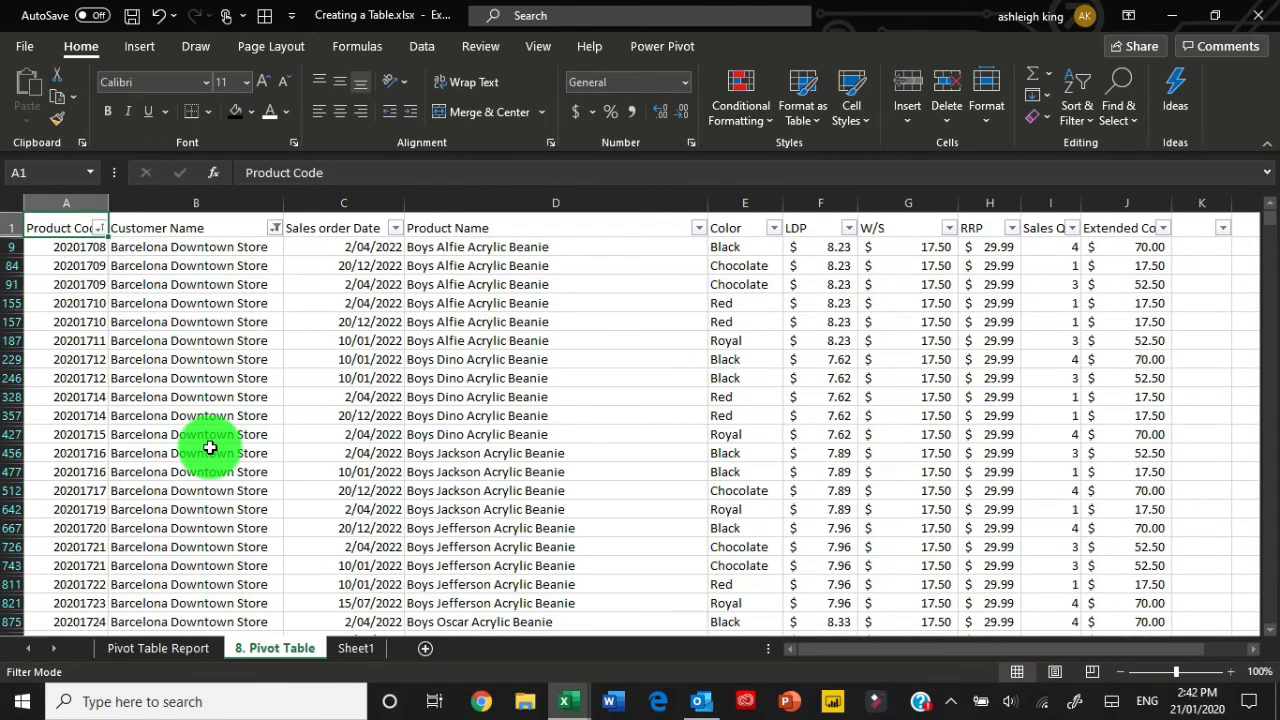
click(172, 651)
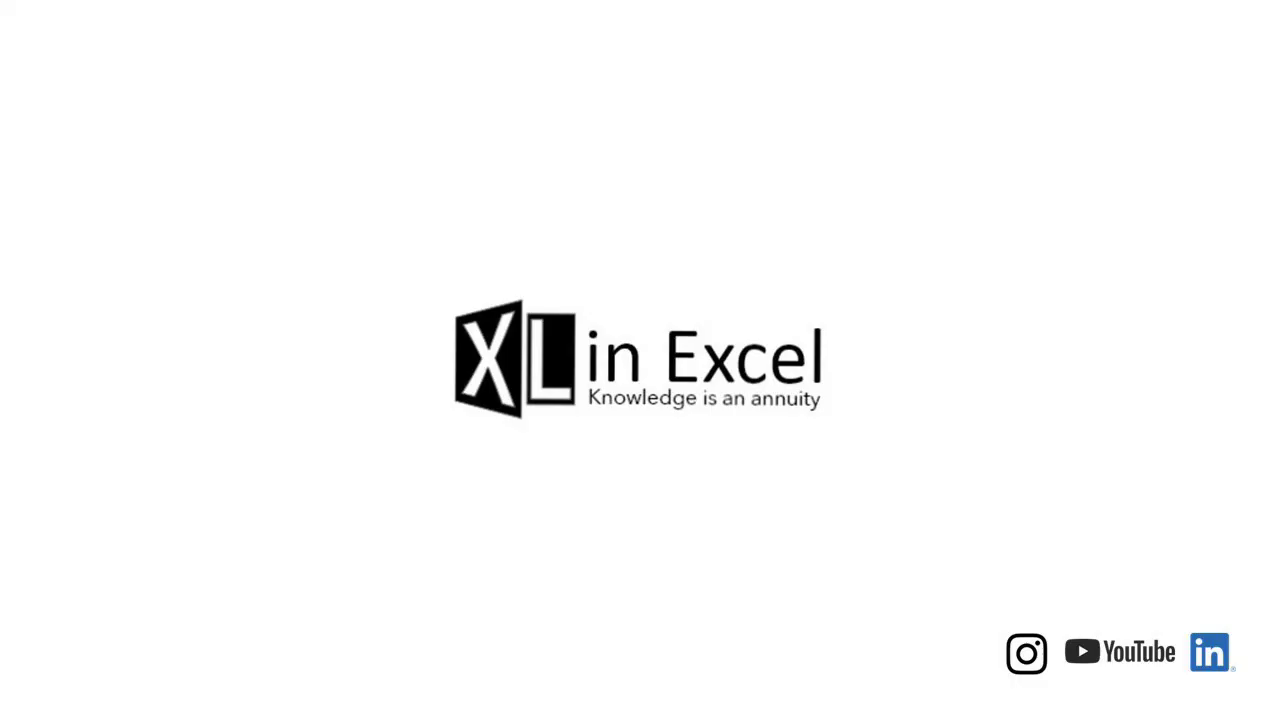